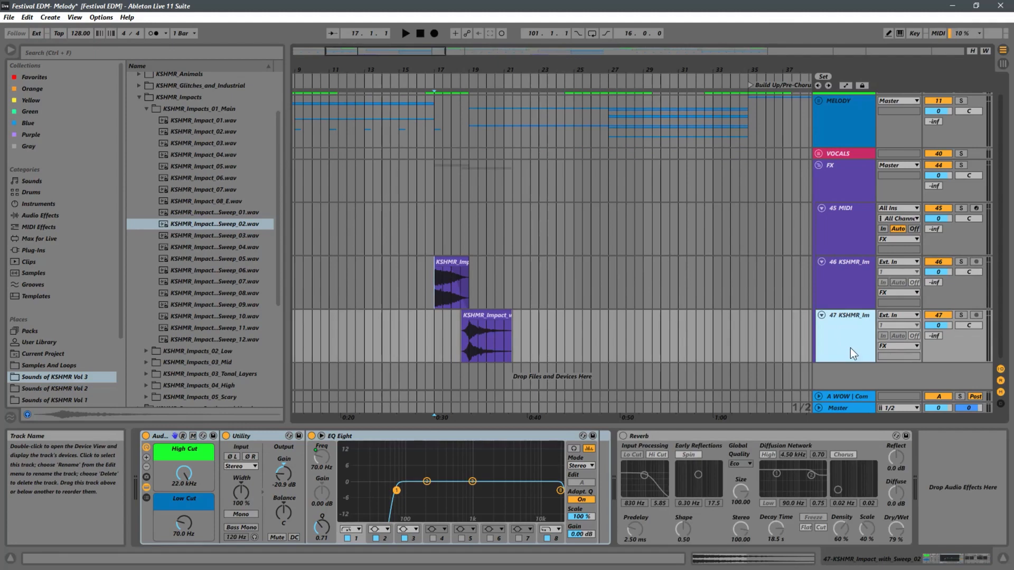
Add an audio track below the impact tracks and assign the FX group's colour to its grouped tracks and clips
key(ctrl+t)
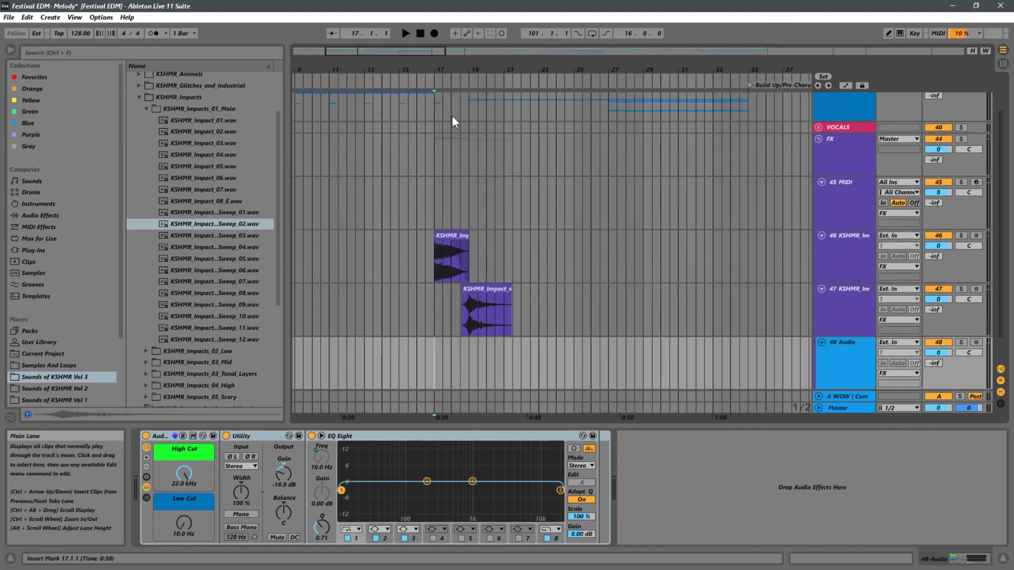
right_click(828, 162)
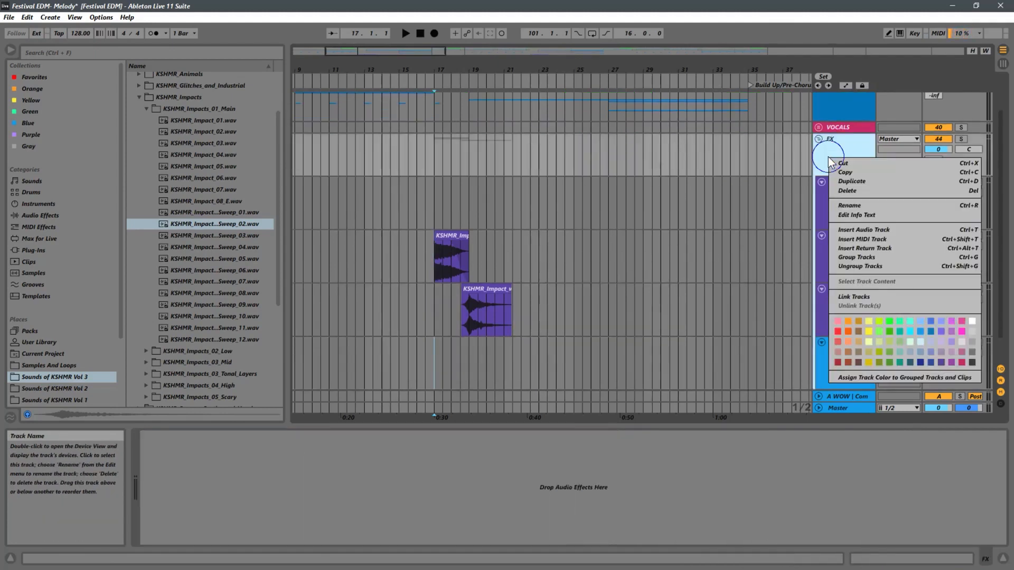
click(867, 378)
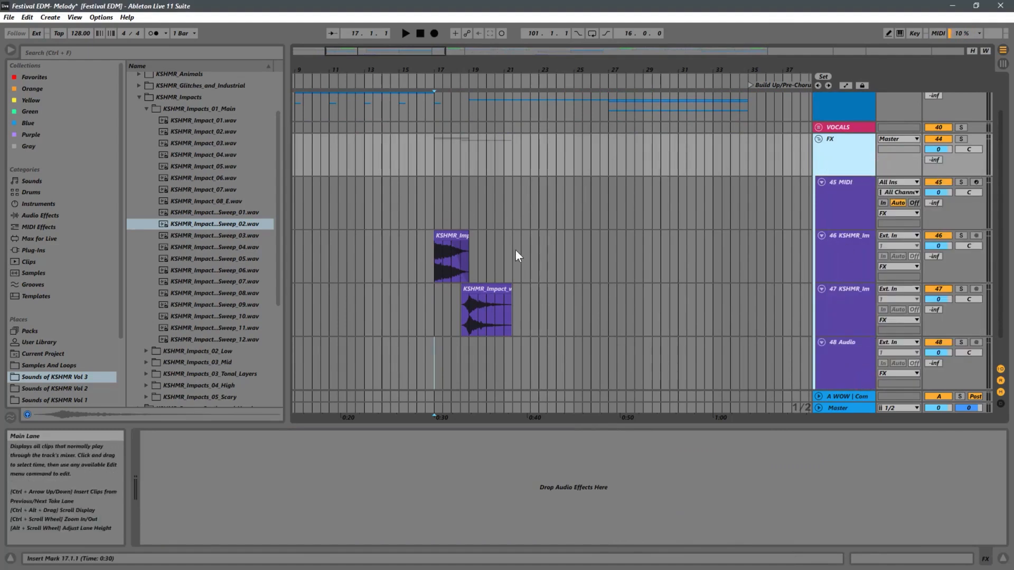
Collapse the open KSHMR FX folders and search the Sounds of KSHMR Vol 3 library for "crowd"
click(147, 109)
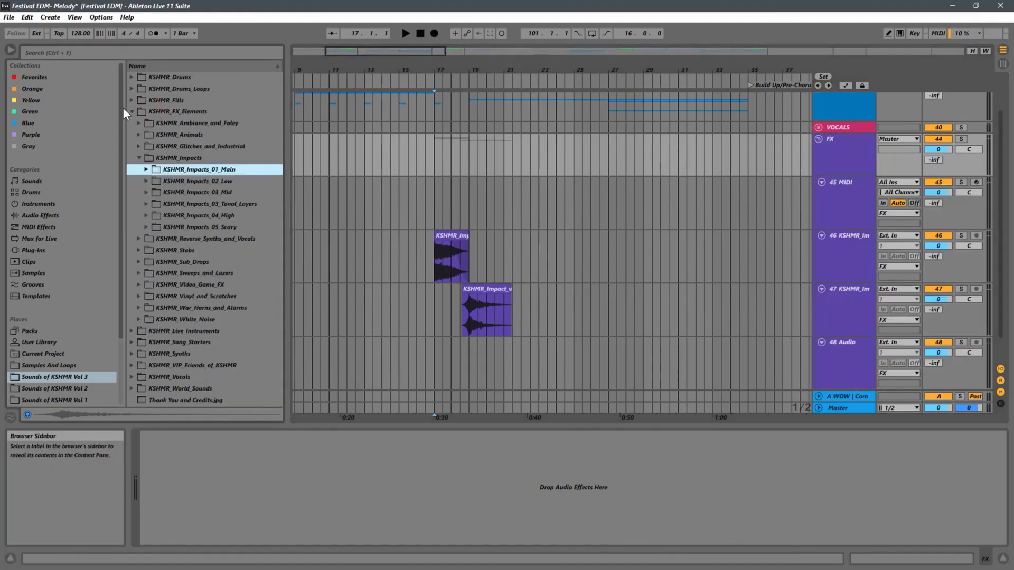
click(139, 113)
click(133, 111)
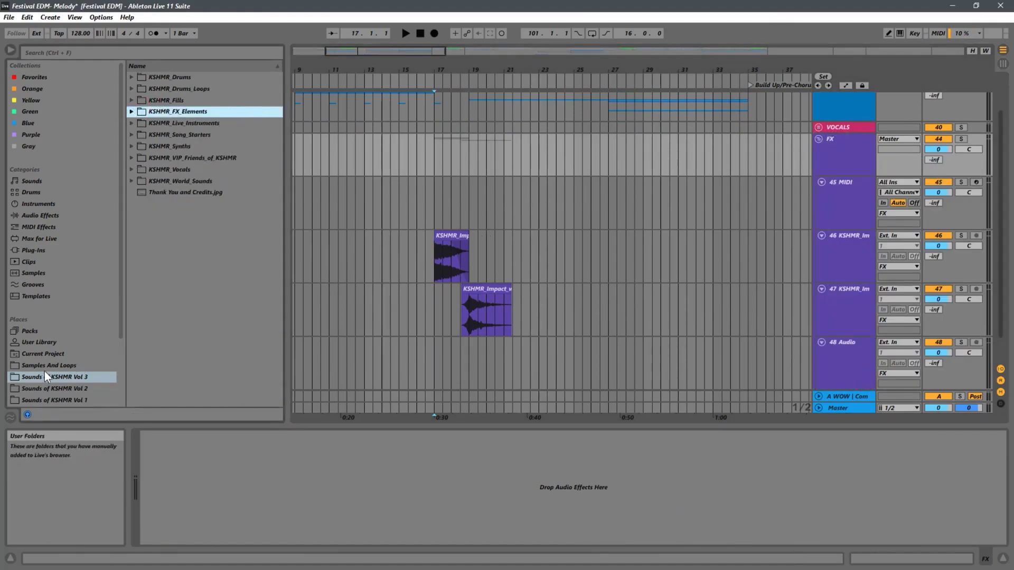
click(75, 375)
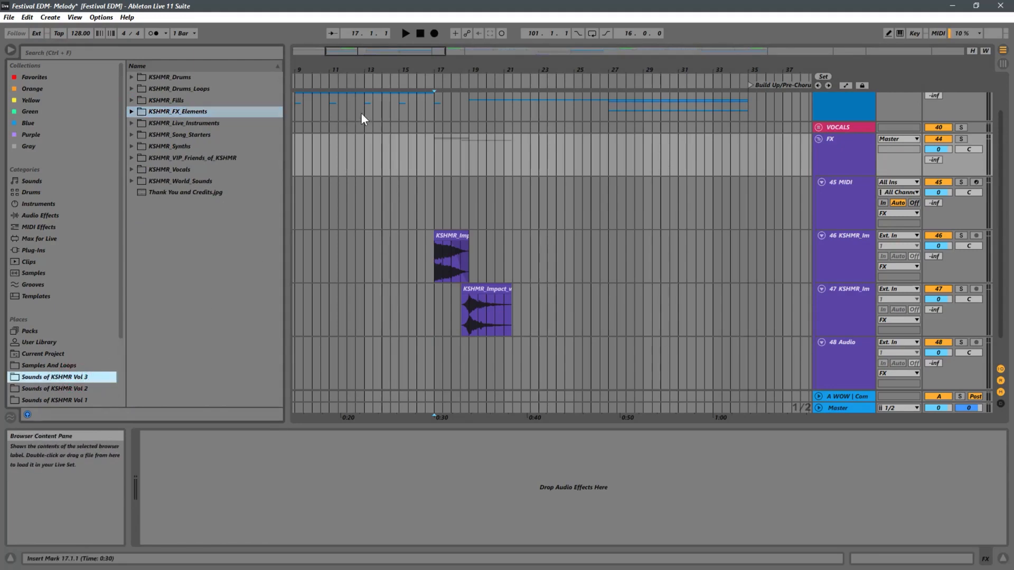
click(207, 52)
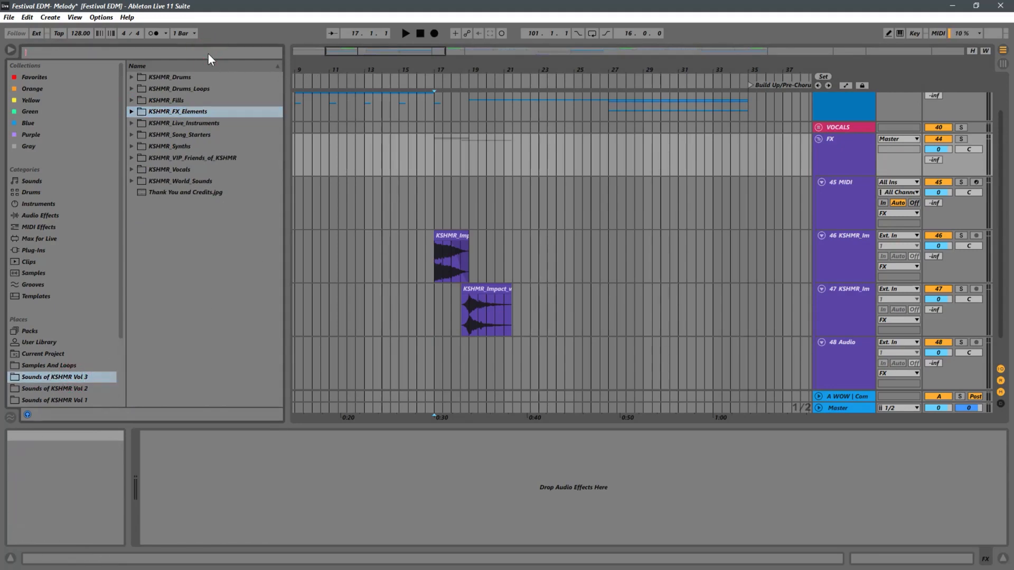
text(crowd)
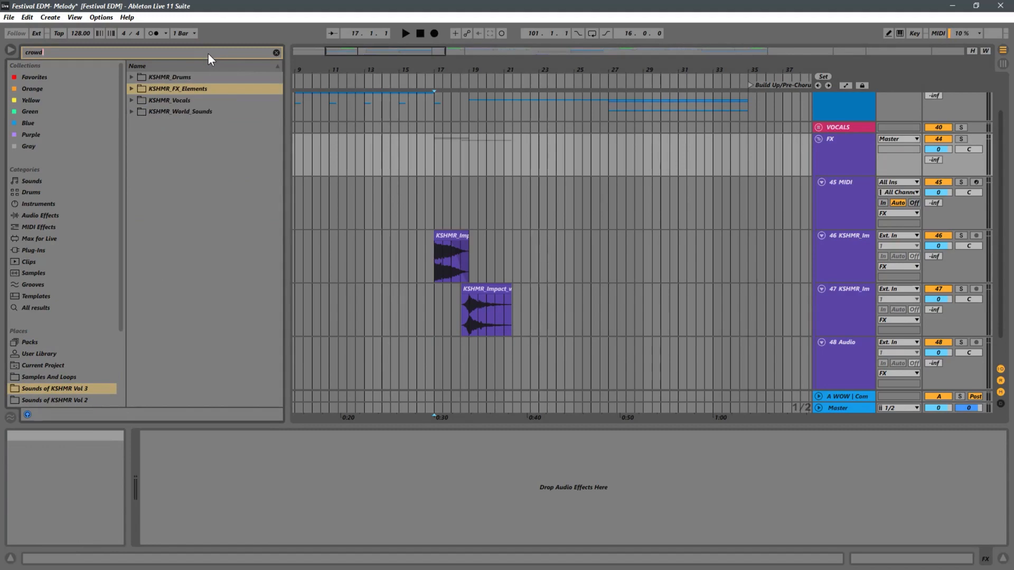
Expand the filtered library folders down to KSHMR_Crowd_Chant inside KSHMR_Vocals_FX
click(131, 89)
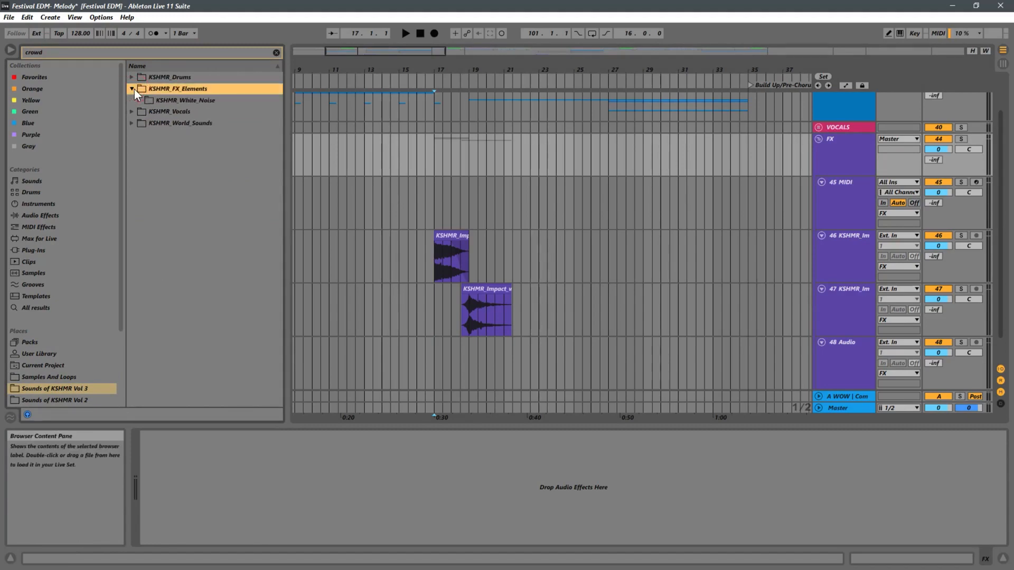
click(136, 102)
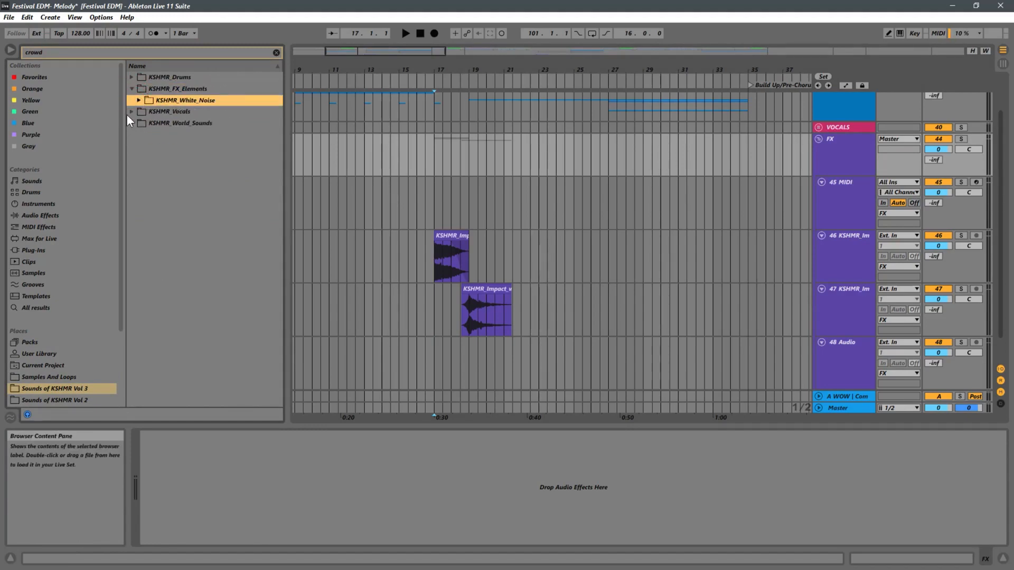
click(131, 112)
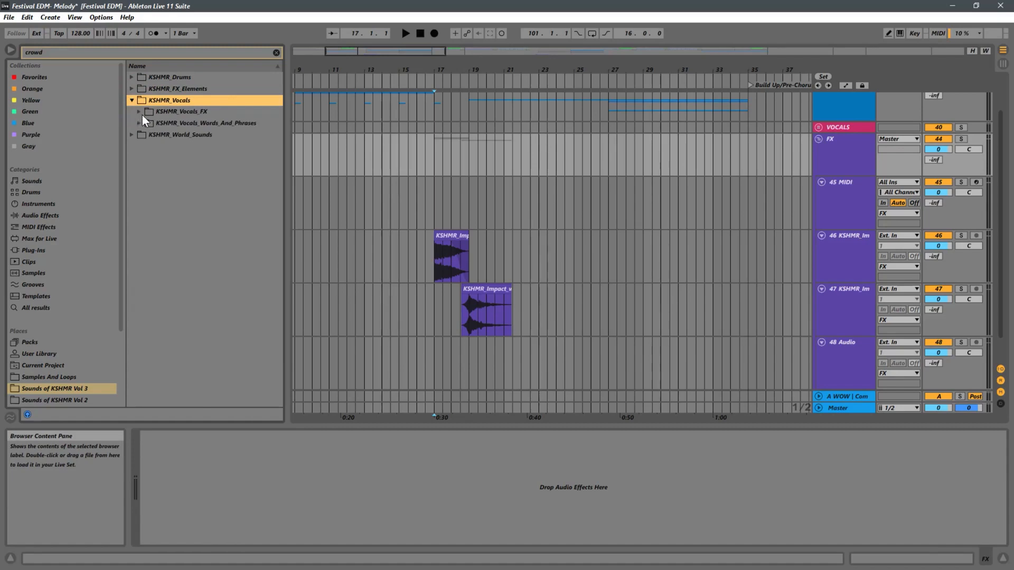
click(138, 112)
click(147, 123)
click(153, 134)
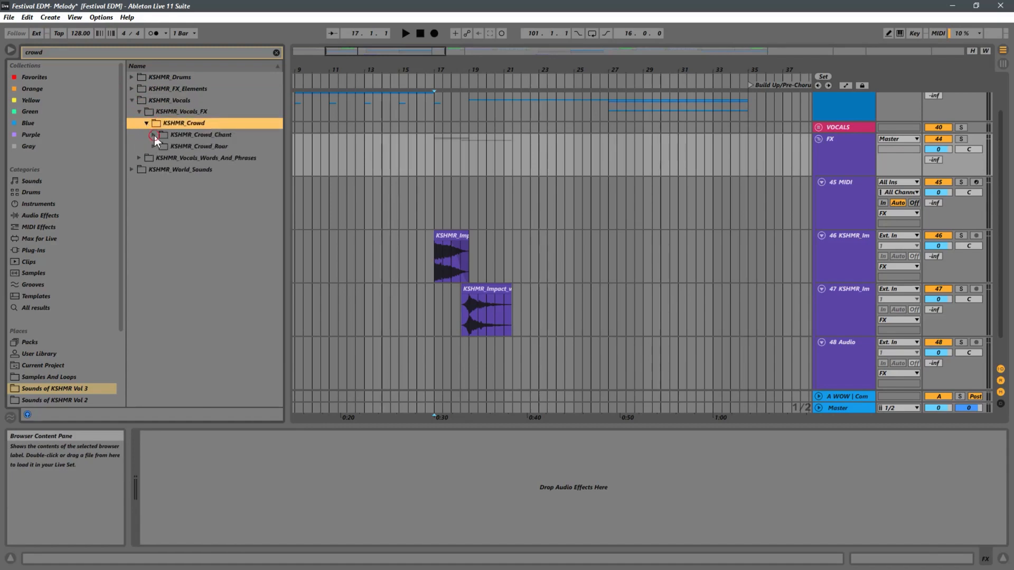
Audition several KSHMR crowd chant samples, widening the browser so the full file names are readable
click(210, 159)
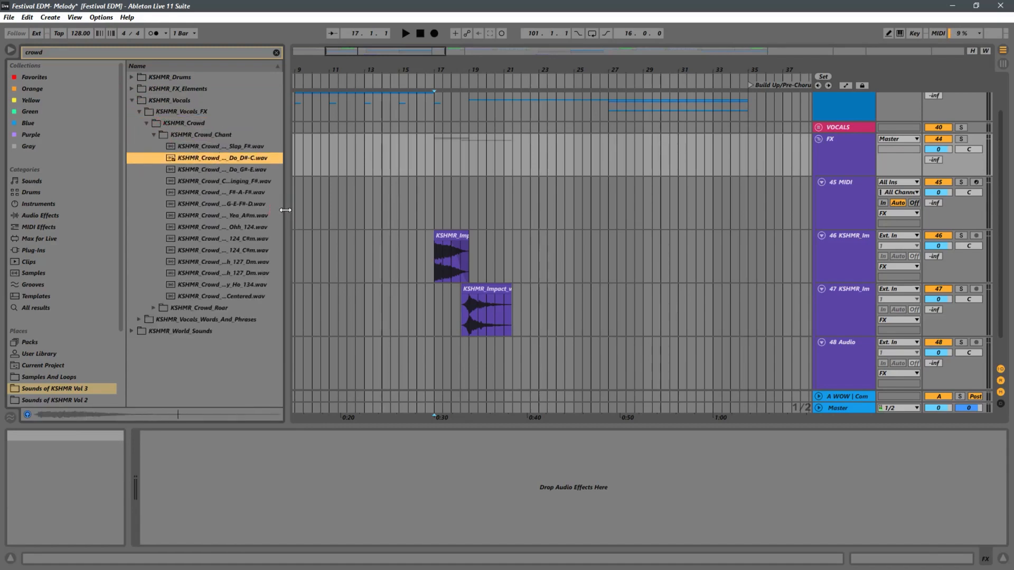
drag(284, 210, 412, 206)
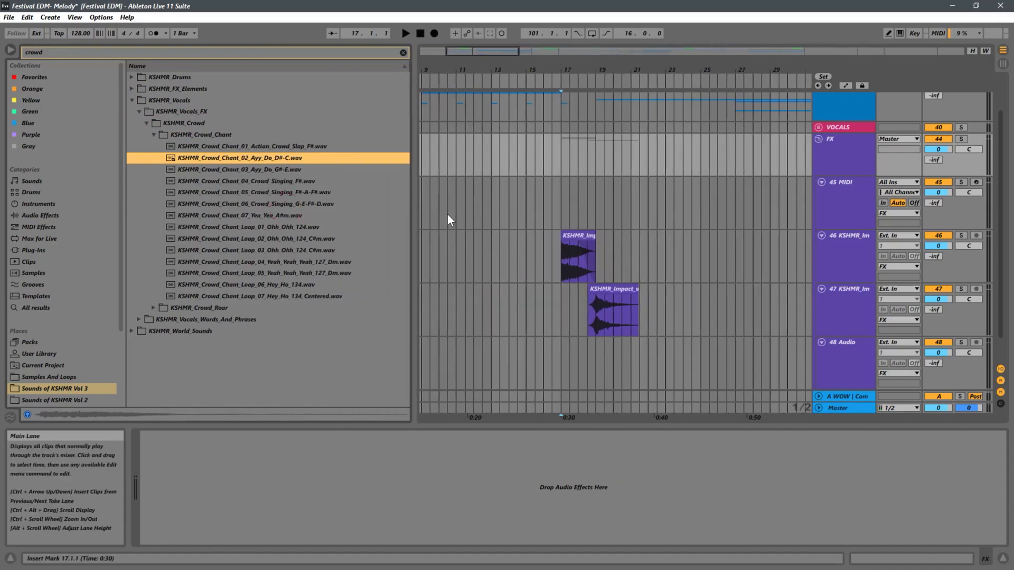
click(264, 183)
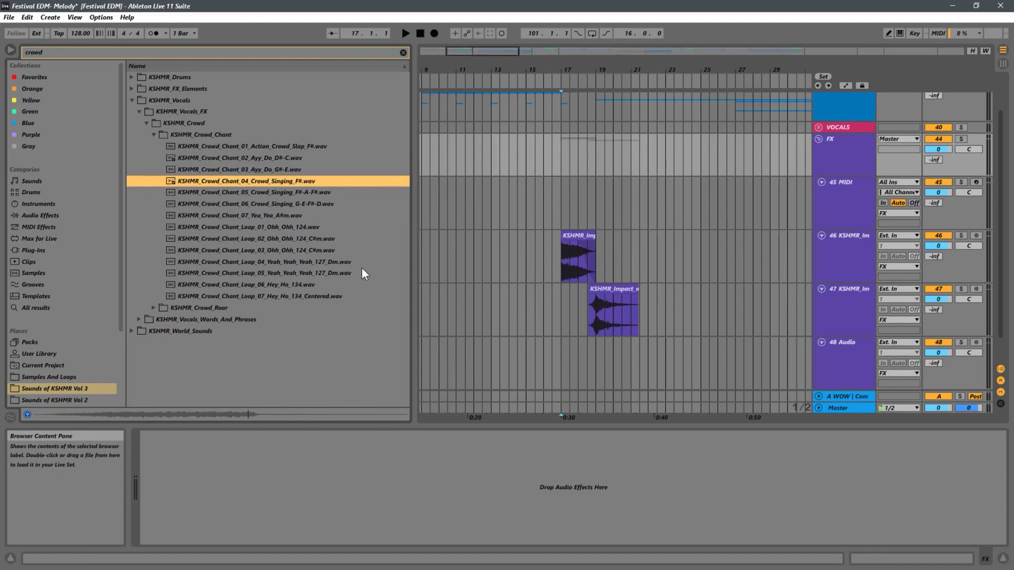
click(286, 207)
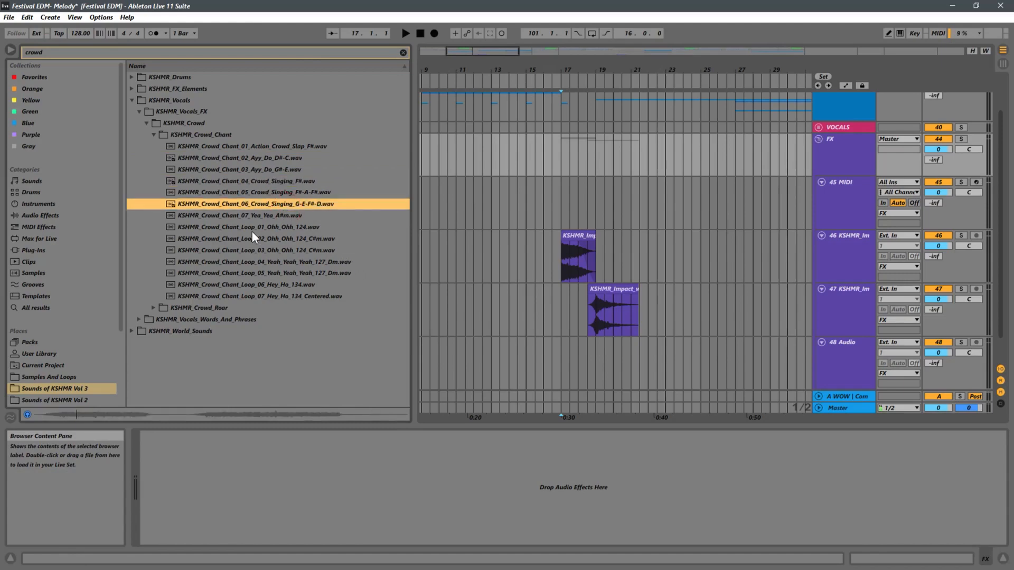
click(274, 269)
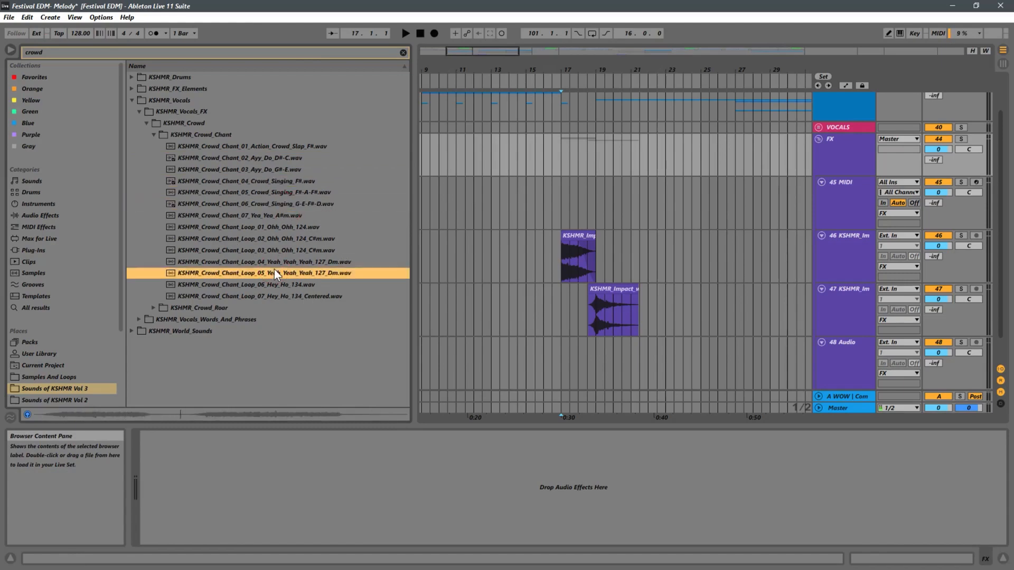
click(308, 262)
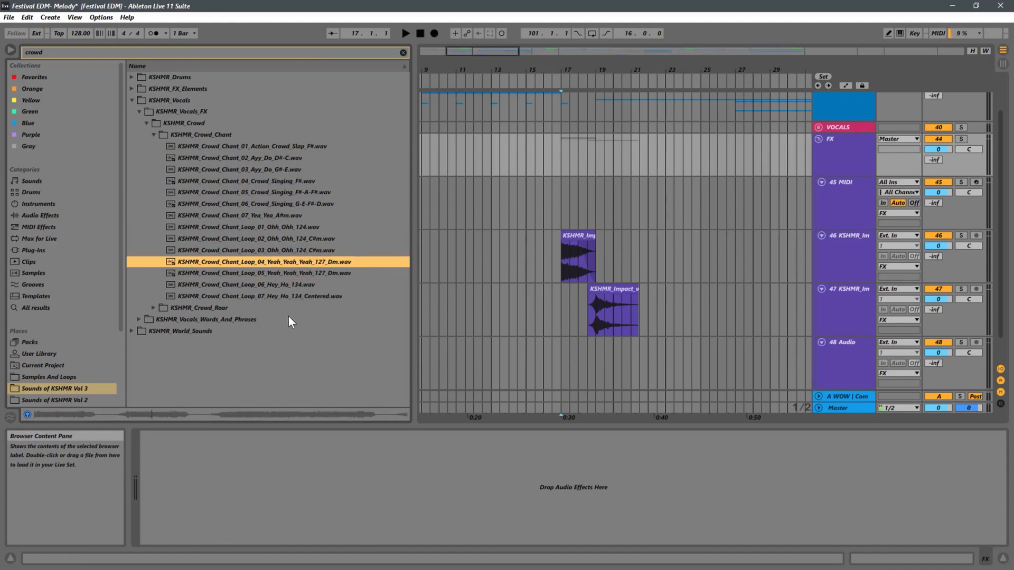
Open the KSHMR_Crowd_Roar folder and audition the cheer, roller coaster, yell and mega crowd roar samples
click(202, 308)
click(153, 308)
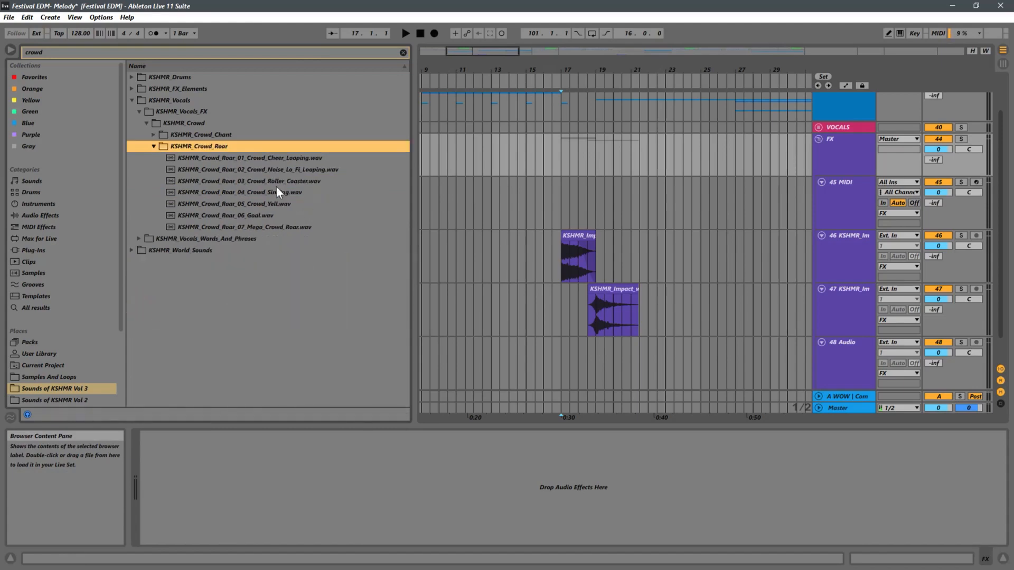
click(294, 157)
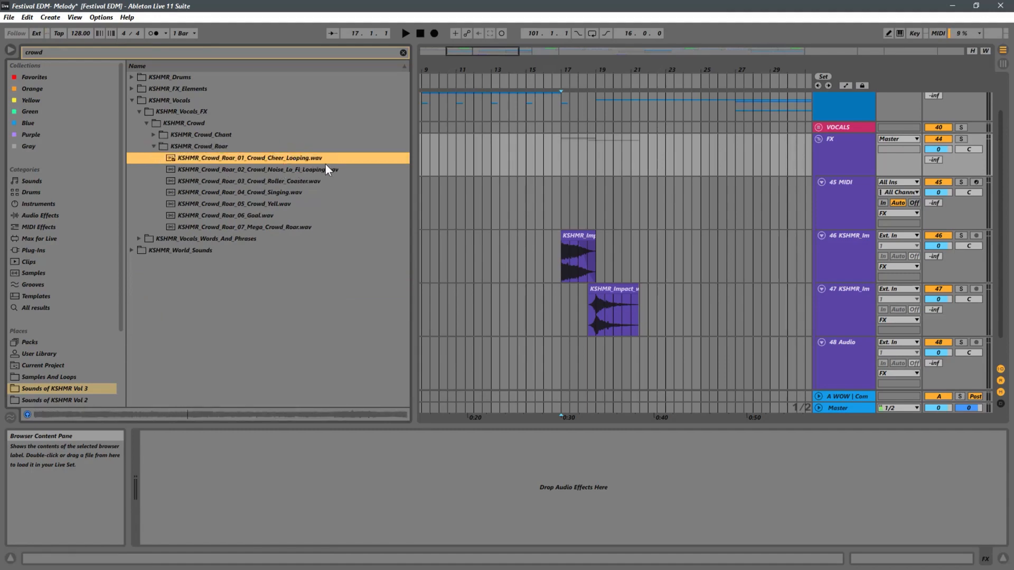
click(285, 181)
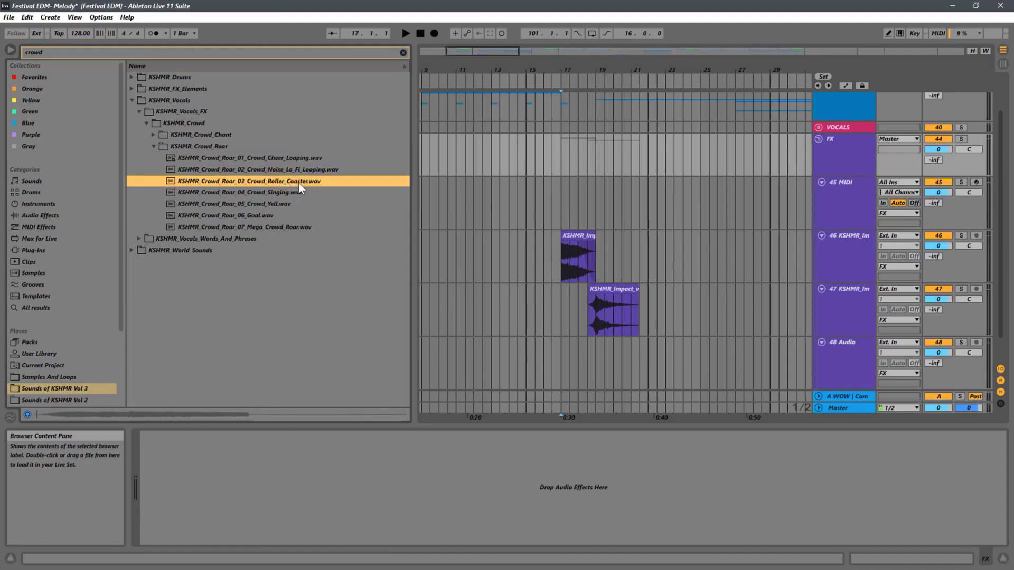
click(294, 204)
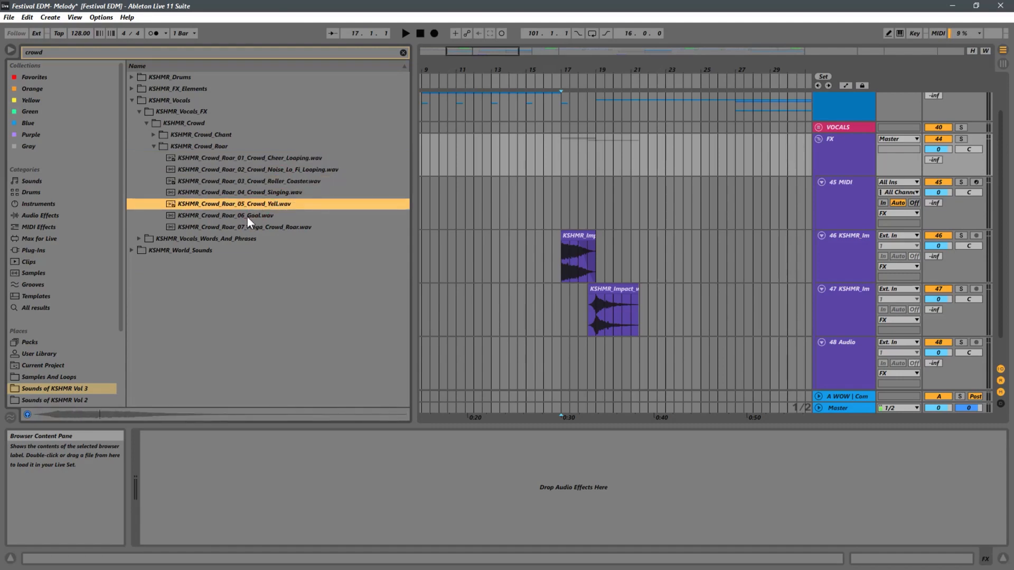
click(250, 227)
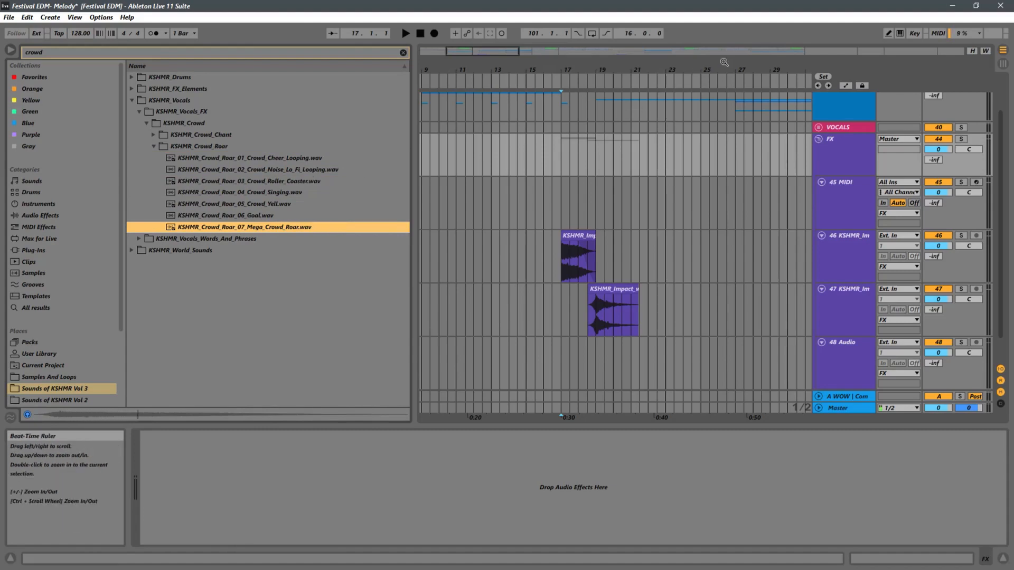
Place KSHMR_Crowd_Roar_07_Mega_Crowd_Roar.wav on the new audio track 48 at bar 33
drag(722, 67, 588, 76)
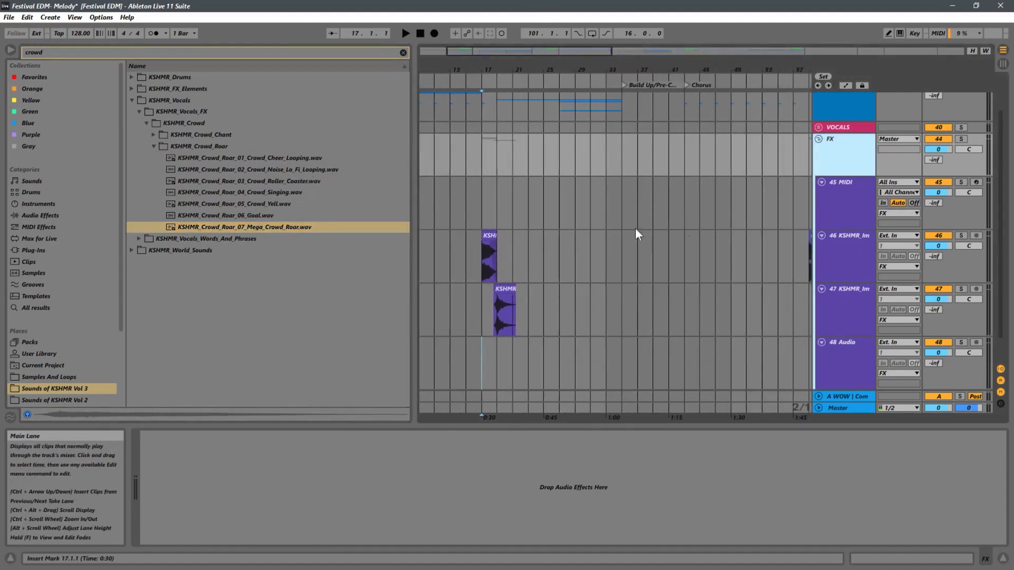
scroll(642, 233, down, 2)
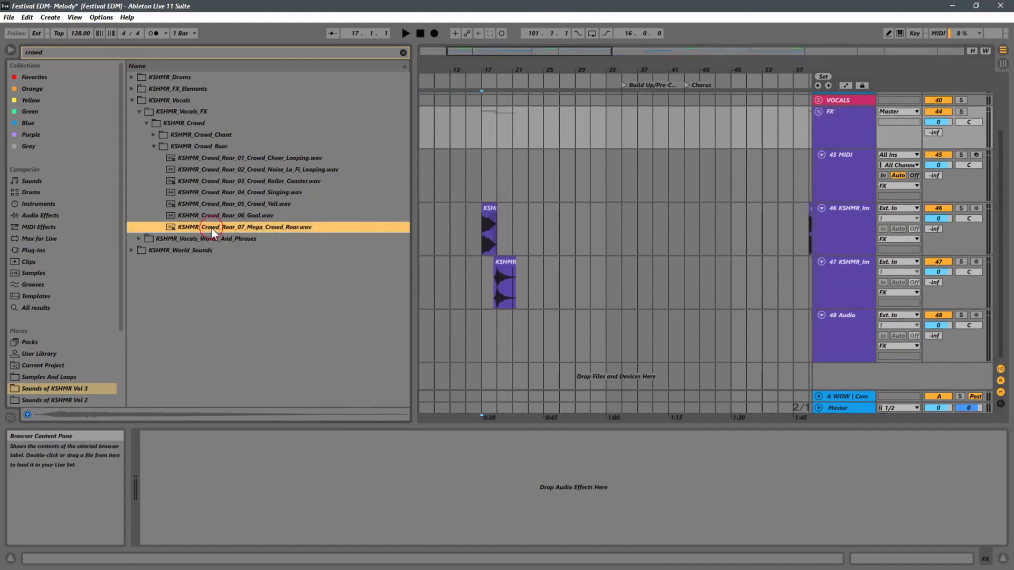
drag(211, 228, 613, 336)
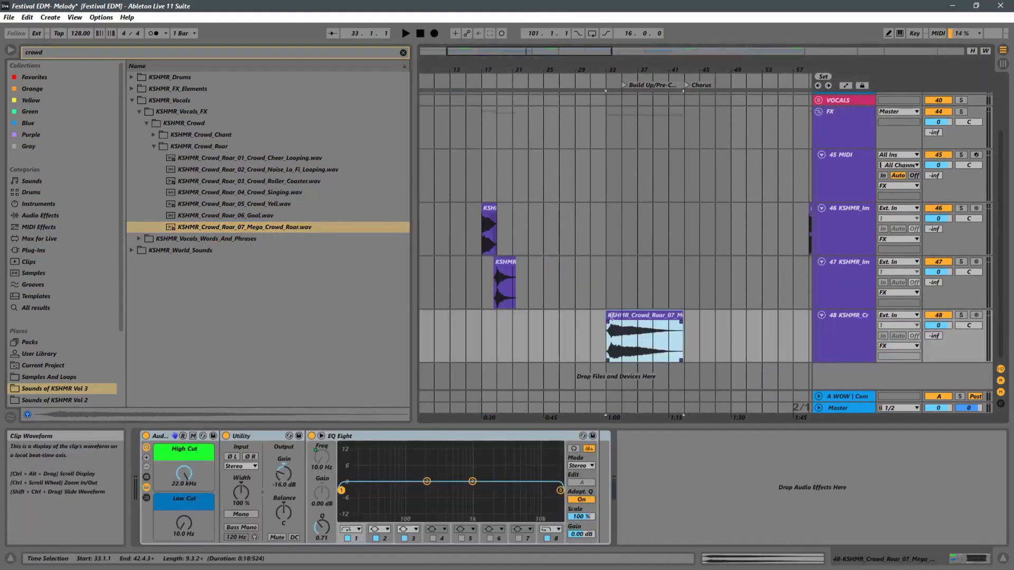
Move the crowd roar clip to the Chorus at bar 43 and shift its start slightly earlier to 42.4.1
drag(677, 70, 640, 59)
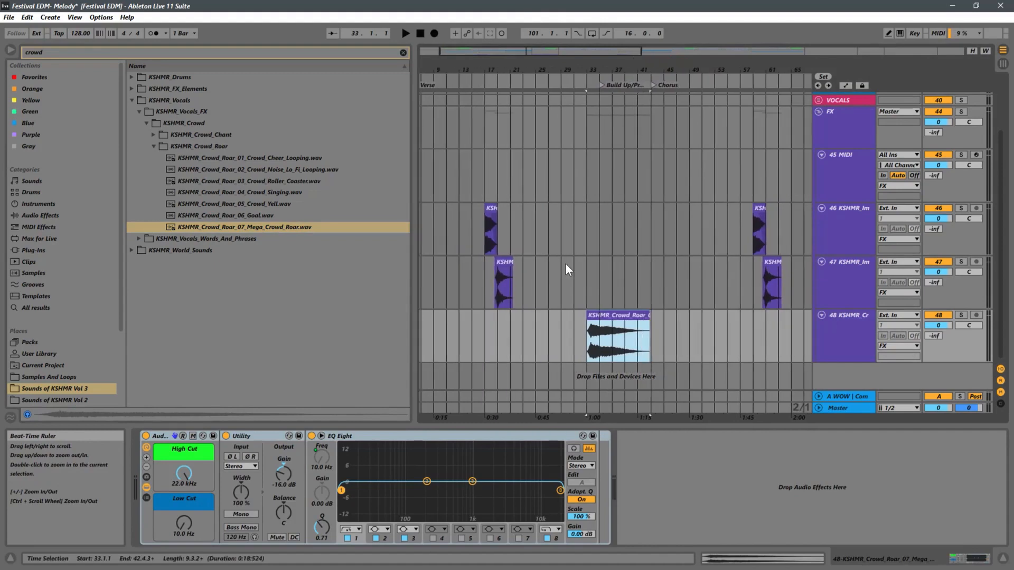
scroll(586, 263, up, 4)
scroll(679, 189, down, 3)
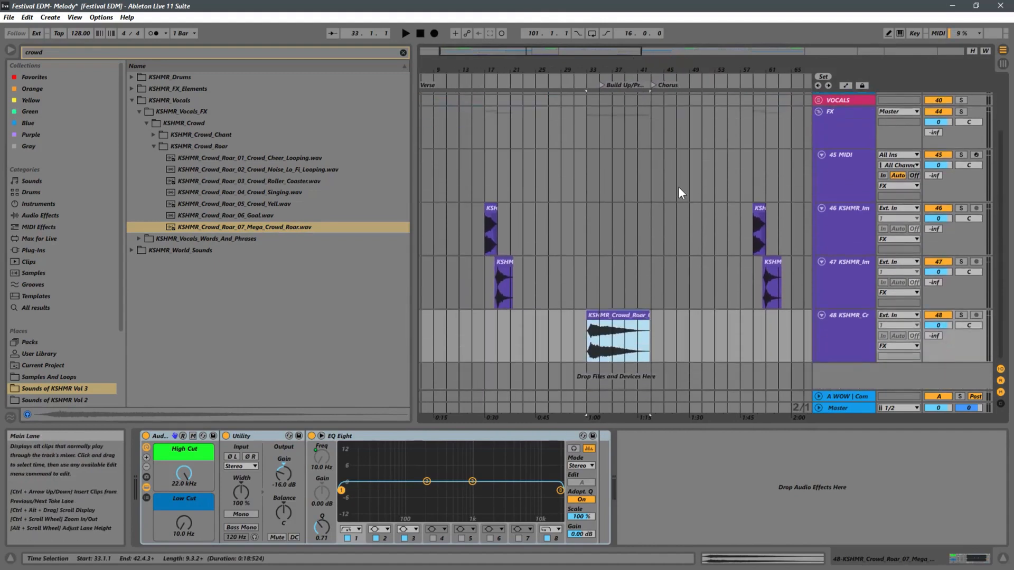
scroll(675, 193, up, 3)
scroll(674, 192, down, 3)
drag(607, 312, 672, 312)
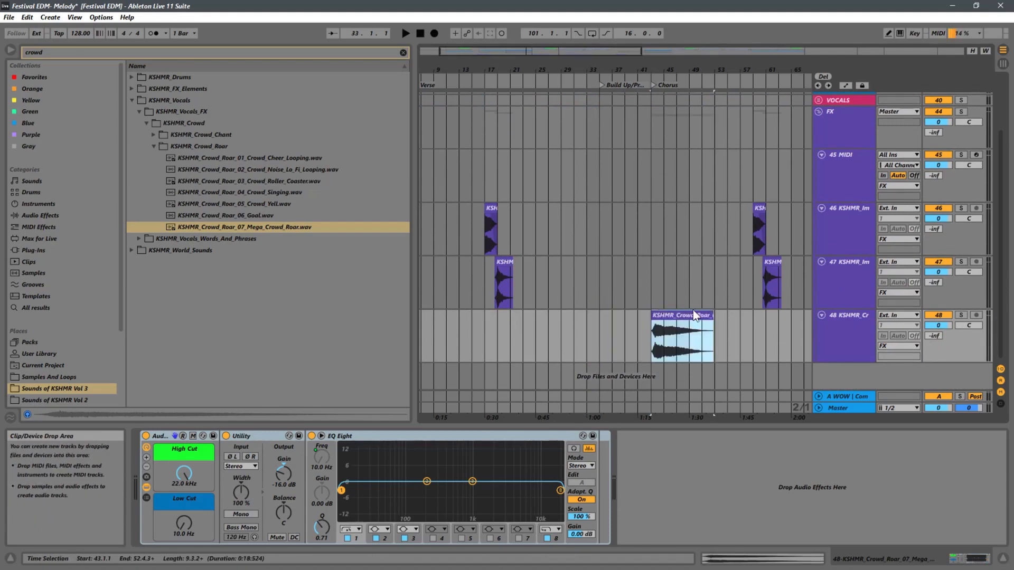
drag(654, 70, 655, 153)
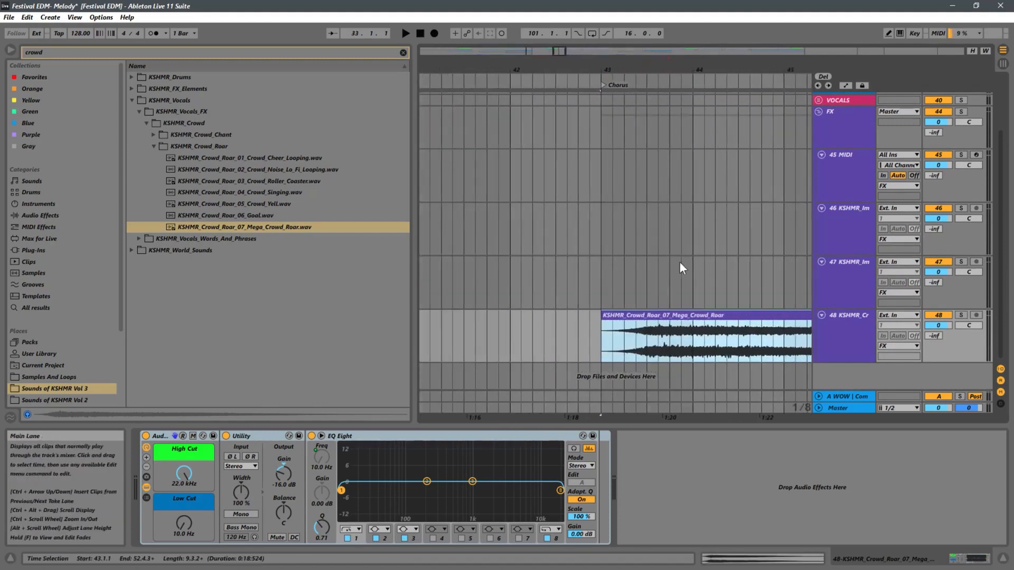
drag(644, 313, 631, 325)
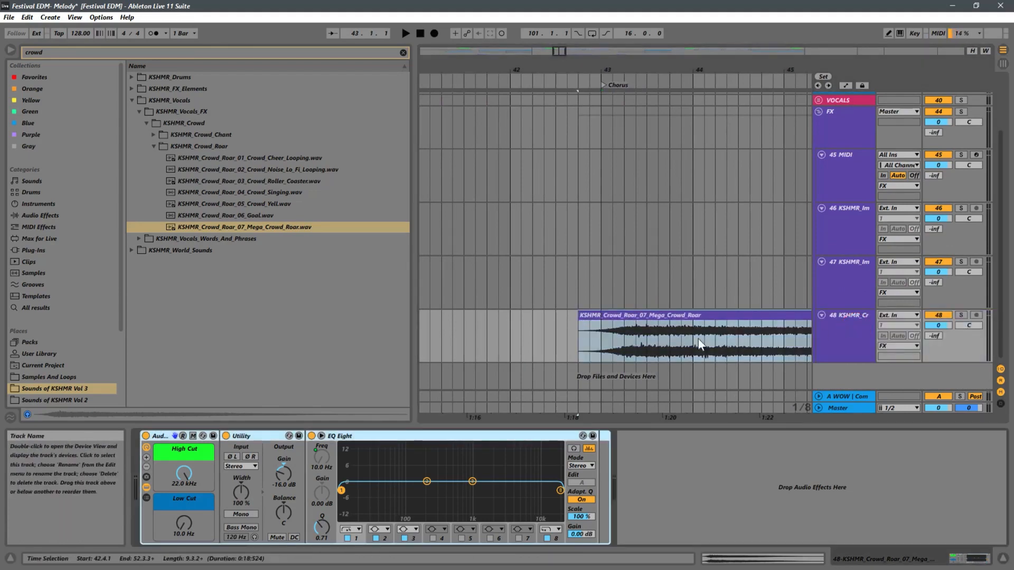
Play from bar 42 while balancing the crowd roar track's level, settling its Utility gain at -16.7 dB
click(282, 480)
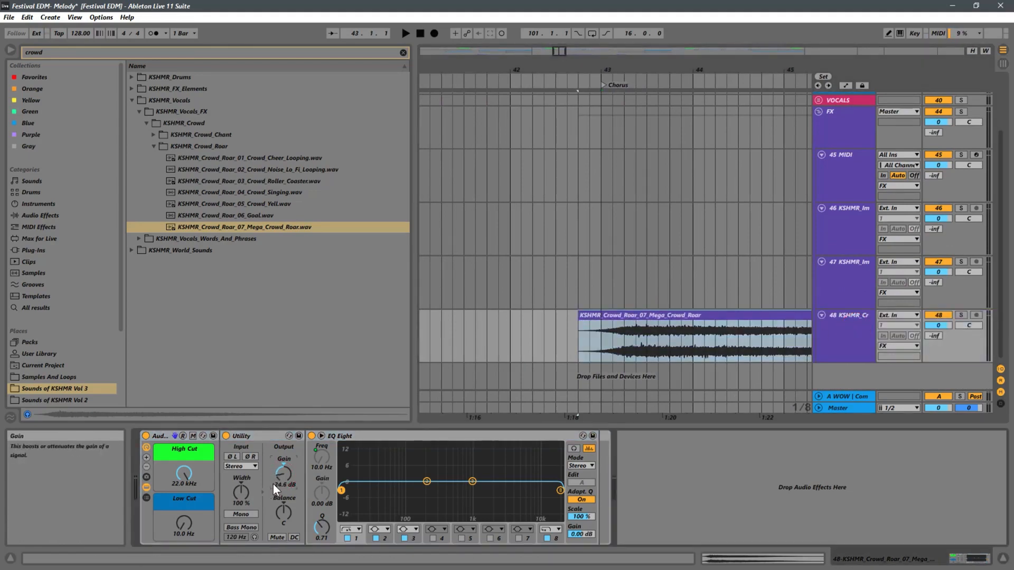
click(507, 348)
key(space)
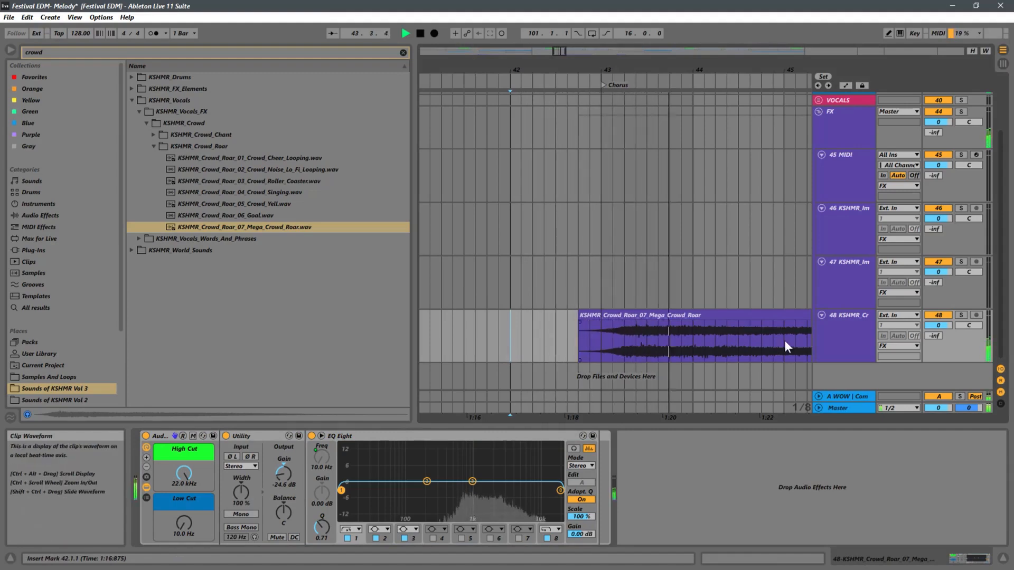
mouse_move(290, 481)
mouse_down()
mouse_move(296, 464)
mouse_move(287, 473)
mouse_up()
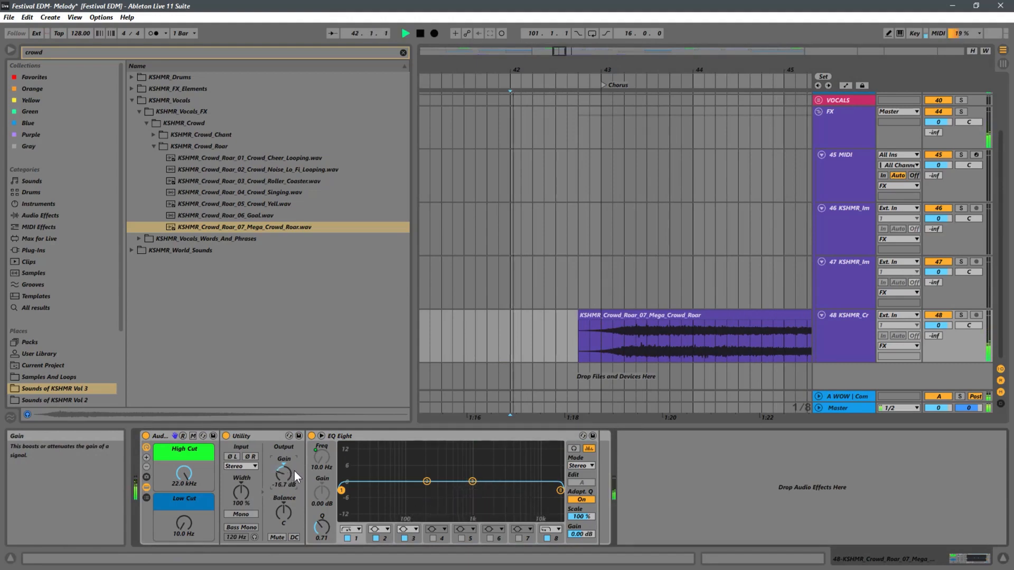
drag(755, 74, 566, 22)
scroll(579, 179, down, 10)
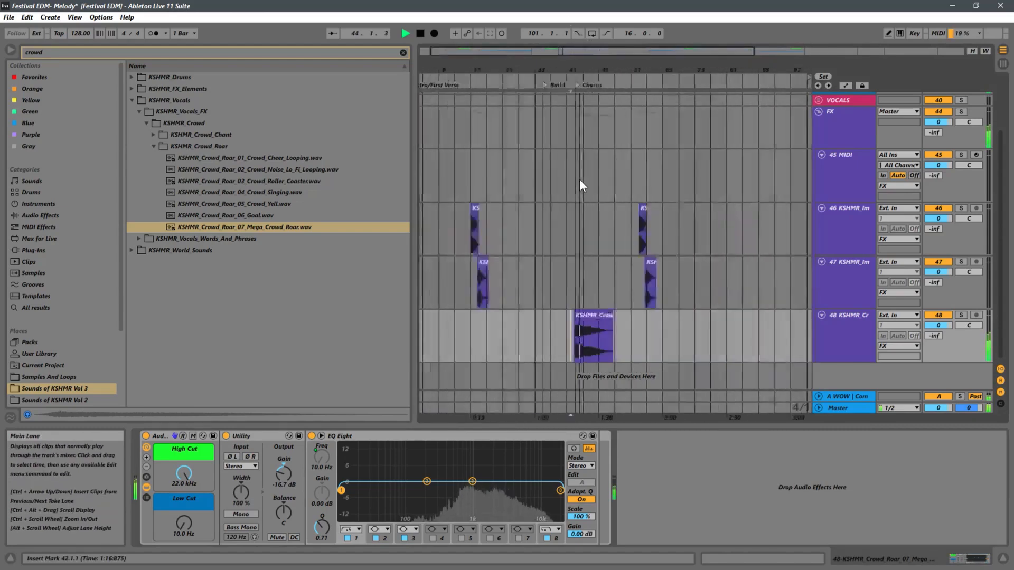
Shorten the chorus crowd roar clip to end at bar 51 and duplicate an eight-bar crowd roar from bar 51 to bar 59
scroll(586, 180, right, 3)
scroll(594, 179, up, 1)
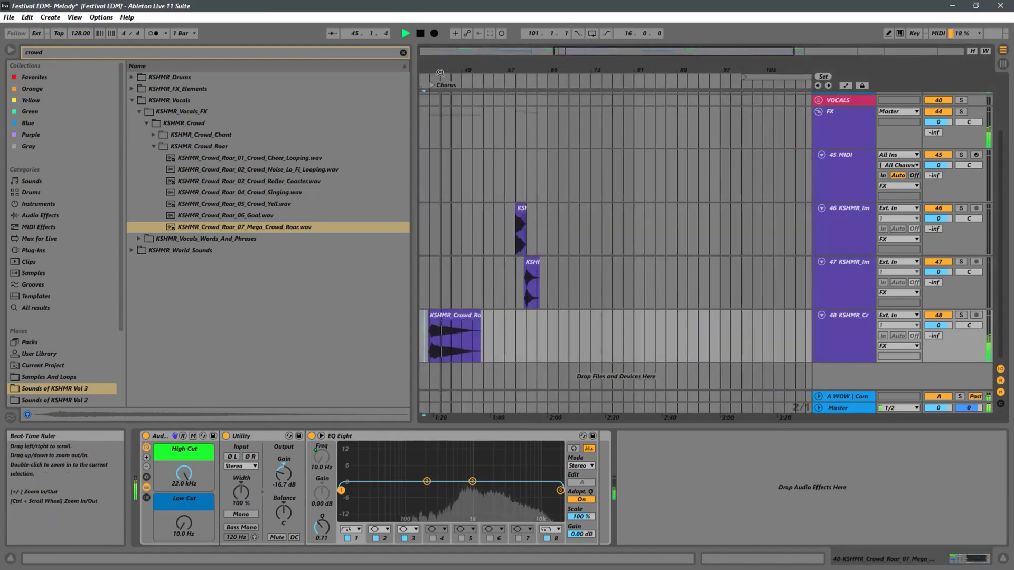
scroll(594, 172, up, 4)
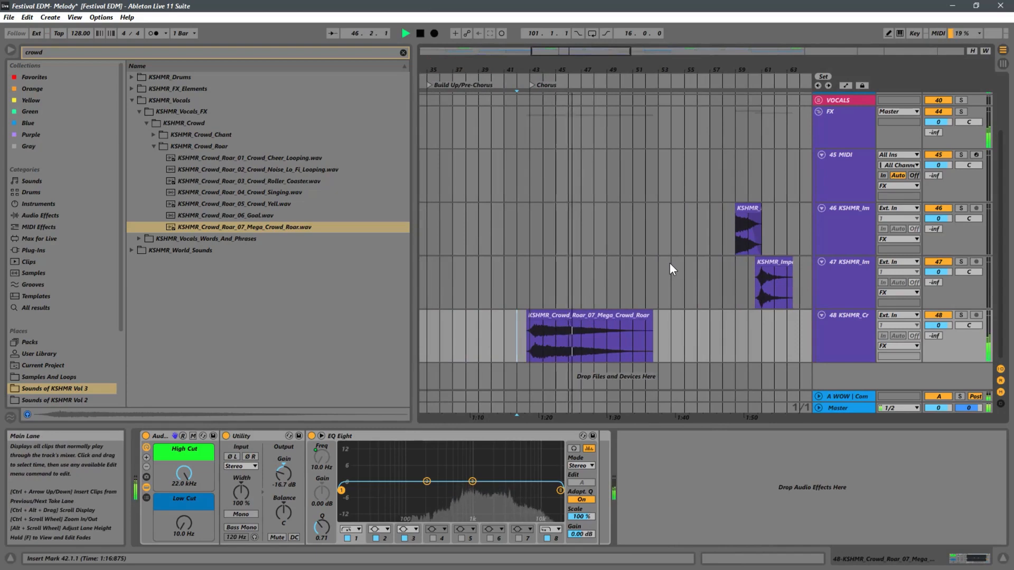
drag(620, 67, 591, 99)
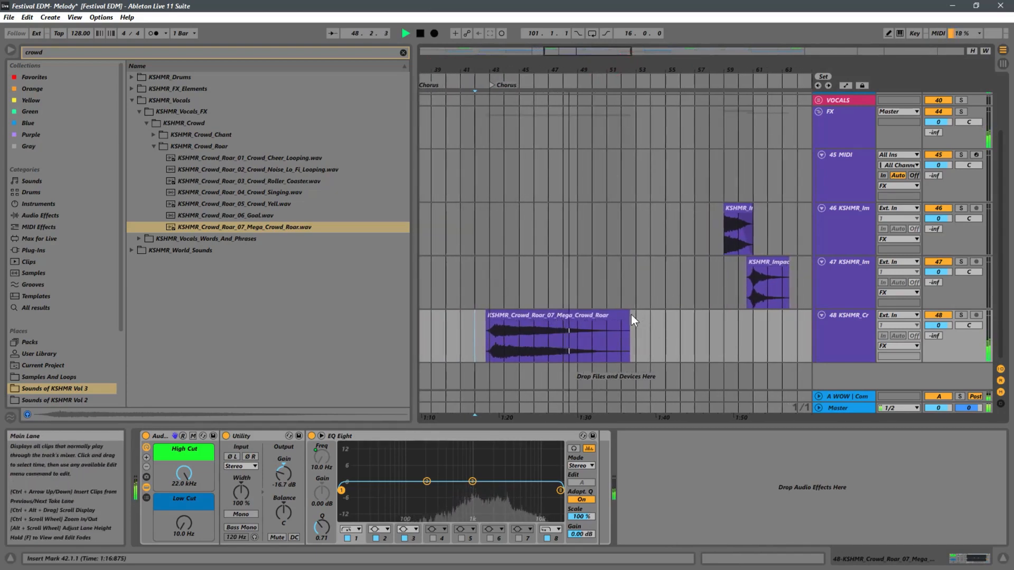
drag(630, 317, 621, 317)
drag(492, 343, 607, 312)
key(ctrl+d)
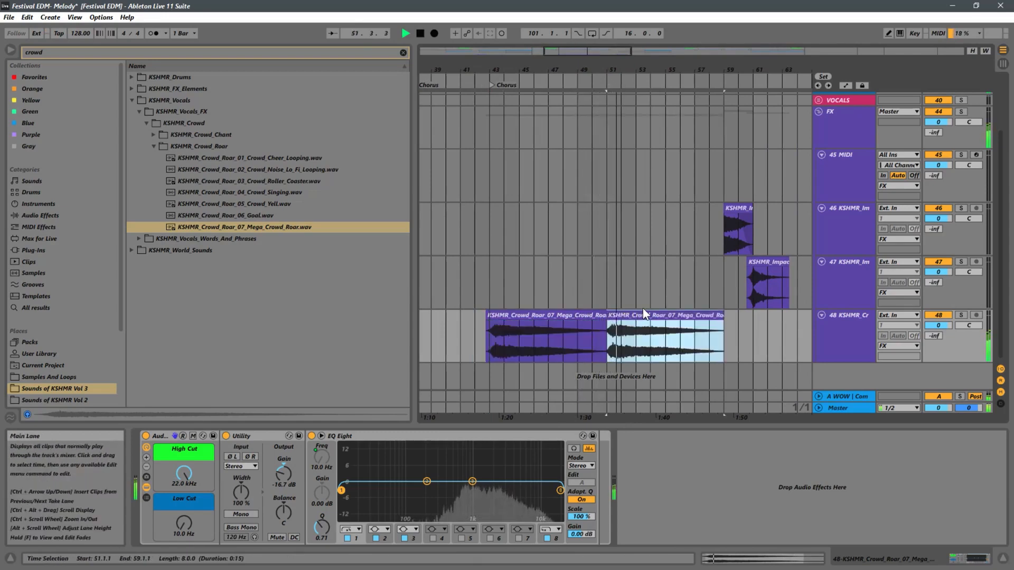
Select both consecutive crowd roar clips in the Chorus on track 48 for copying
drag(662, 67, 537, 37)
scroll(660, 319, up, 2)
scroll(660, 318, down, 2)
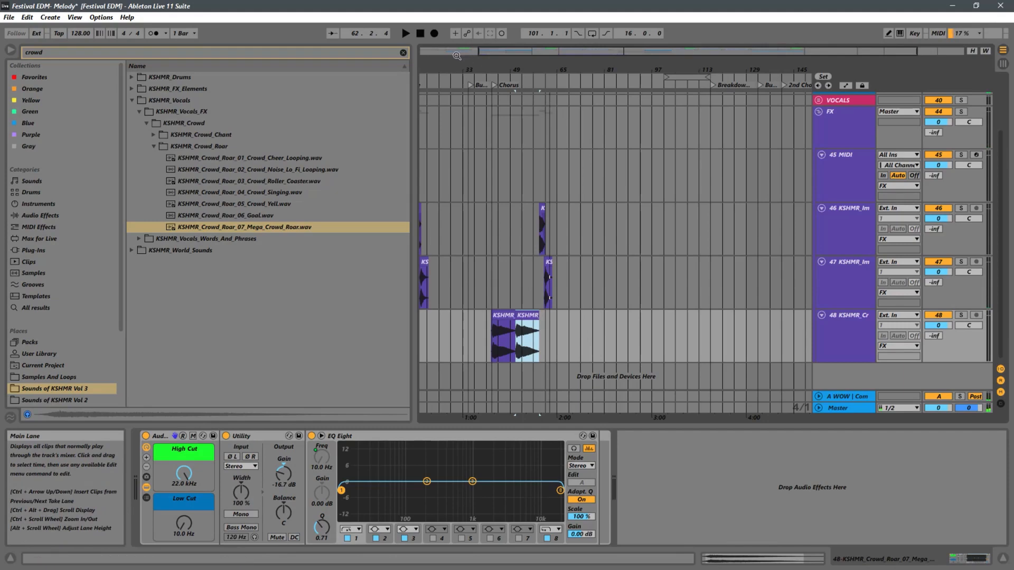
drag(432, 66, 486, 62)
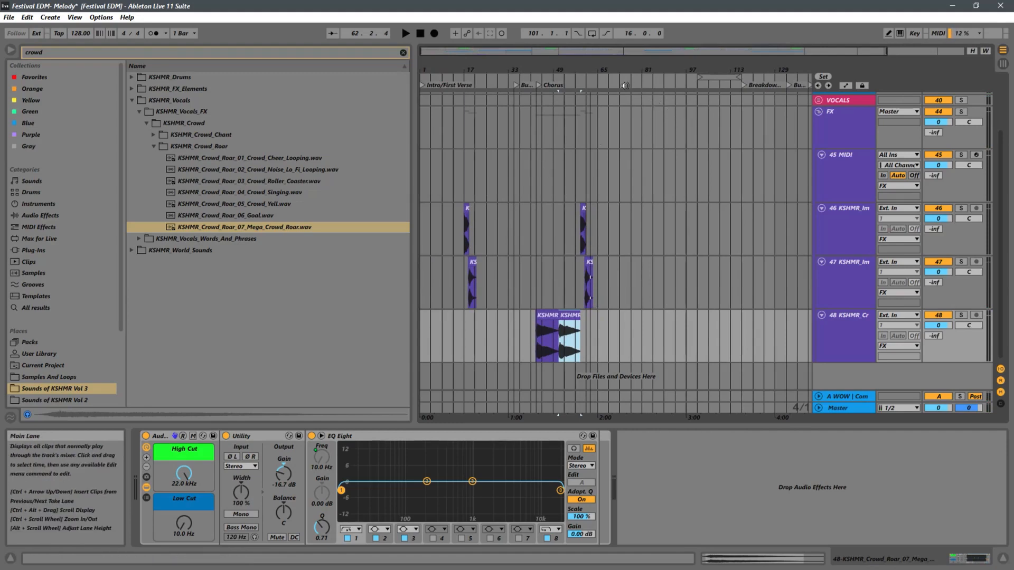
drag(589, 72, 581, 173)
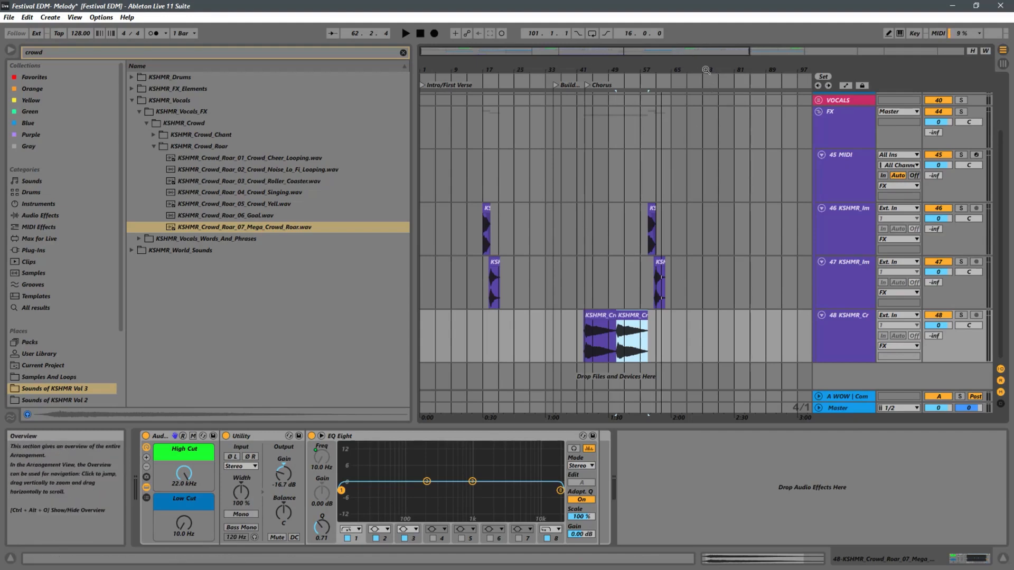
drag(706, 70, 628, 62)
click(596, 327)
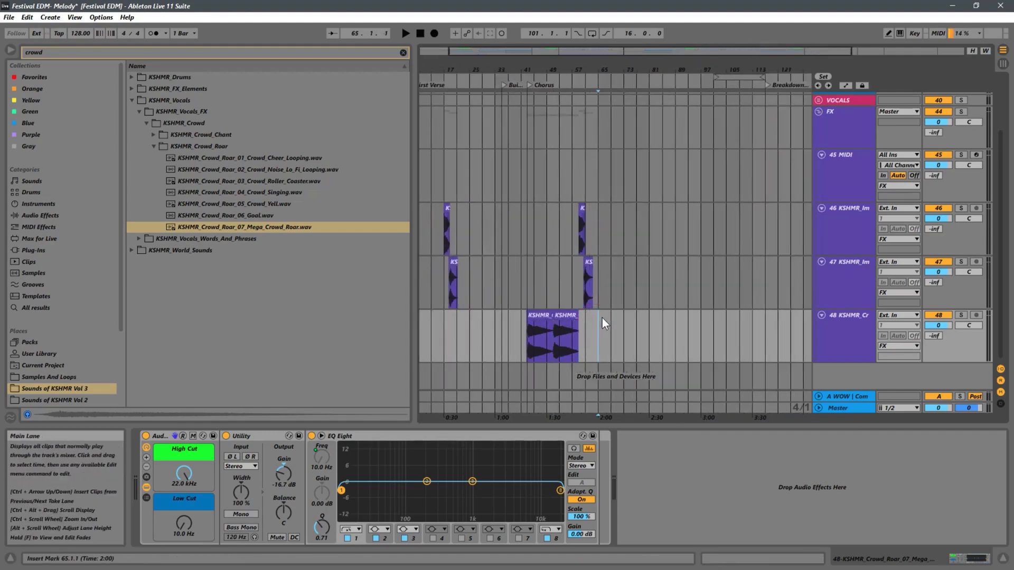
click(540, 316)
shift+click(573, 315)
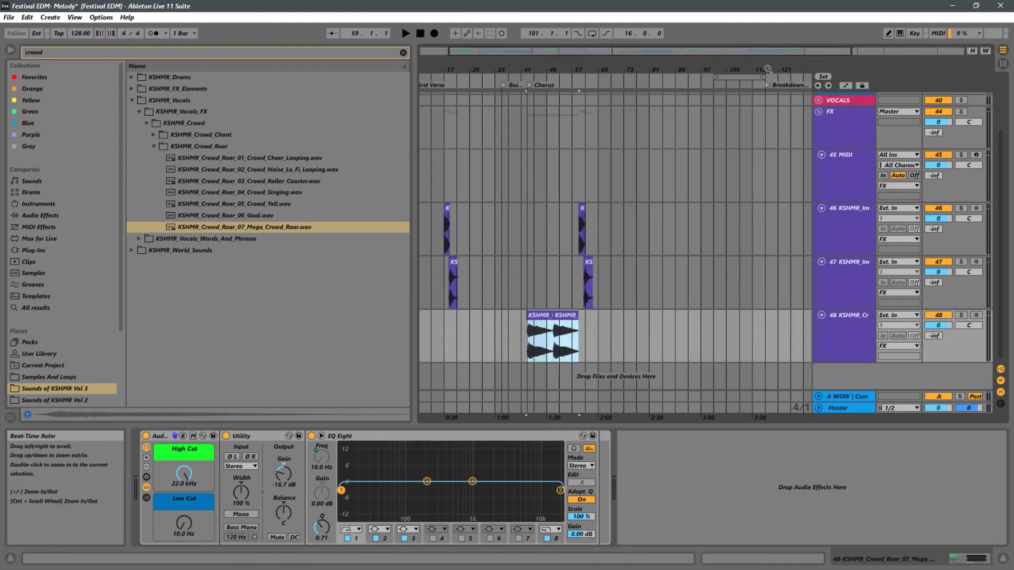
Try the copied pair of crowd roar clips at bar 101 on track 48 and delete it
drag(702, 72, 591, 76)
click(686, 333)
scroll(718, 277, up, 3)
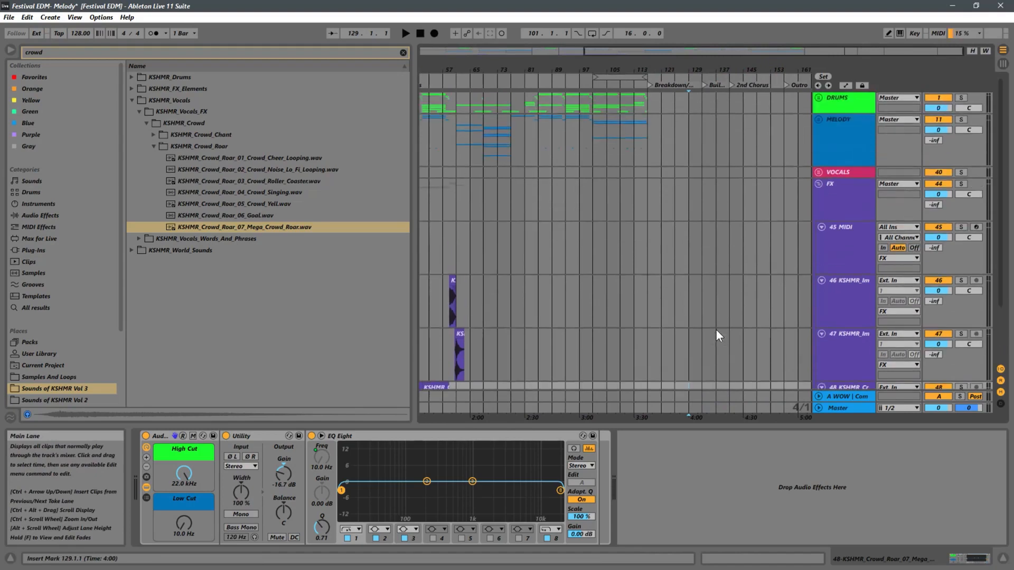
scroll(609, 290, down, 2)
click(578, 337)
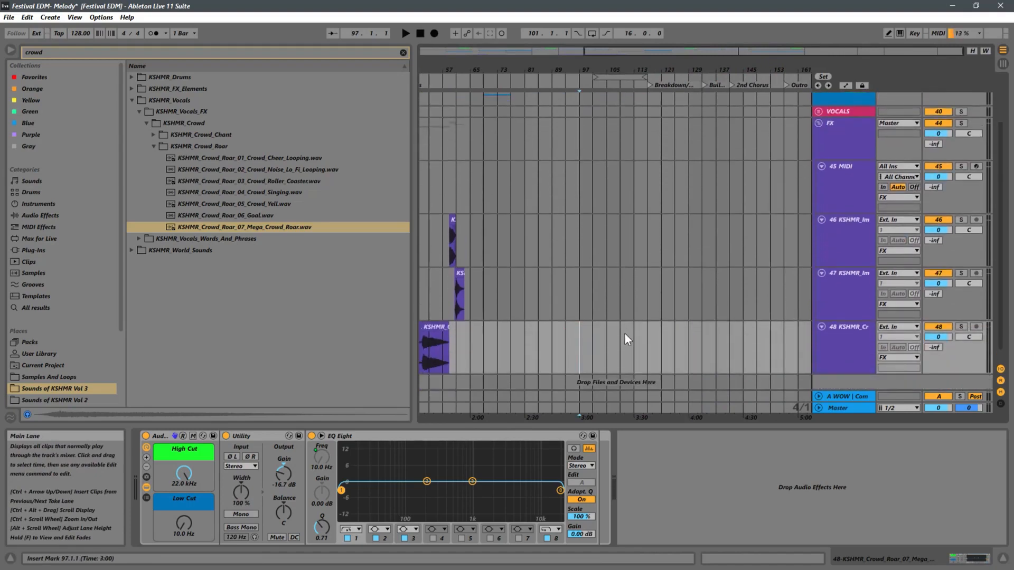
scroll(625, 334, up, 2)
scroll(624, 338, down, 2)
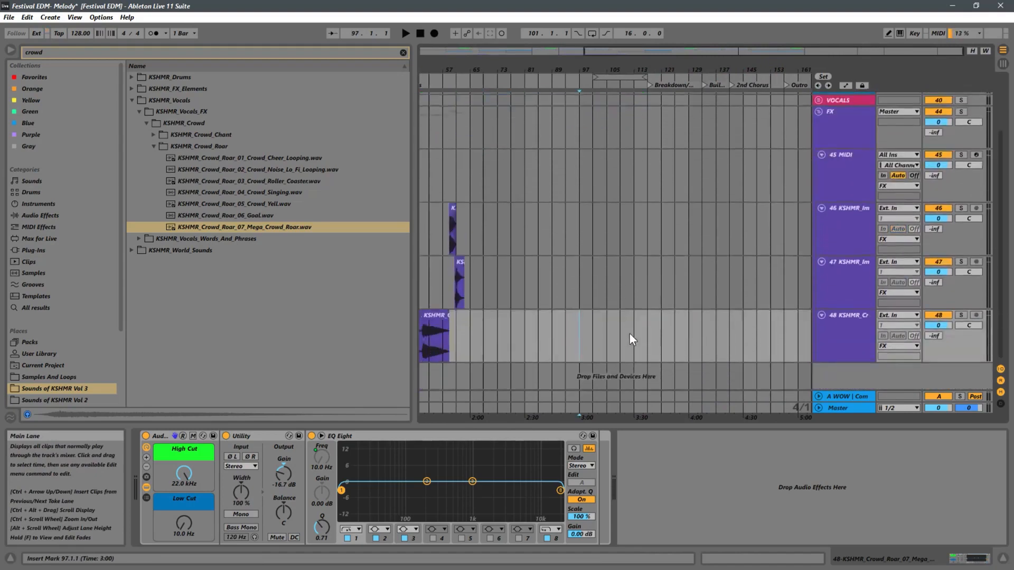
click(589, 331)
key(ctrl+v)
key(space)
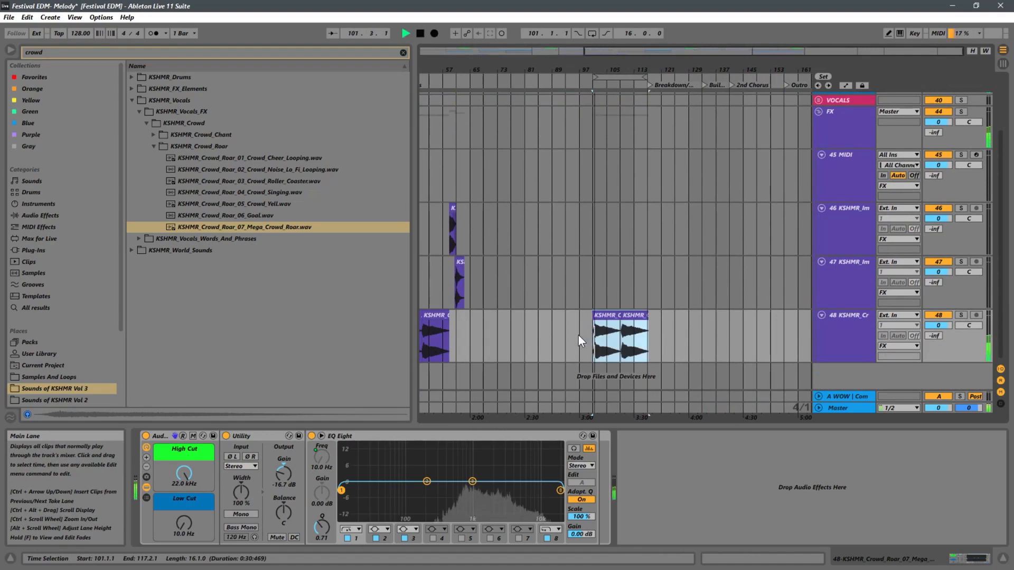
key(space)
key(Delete)
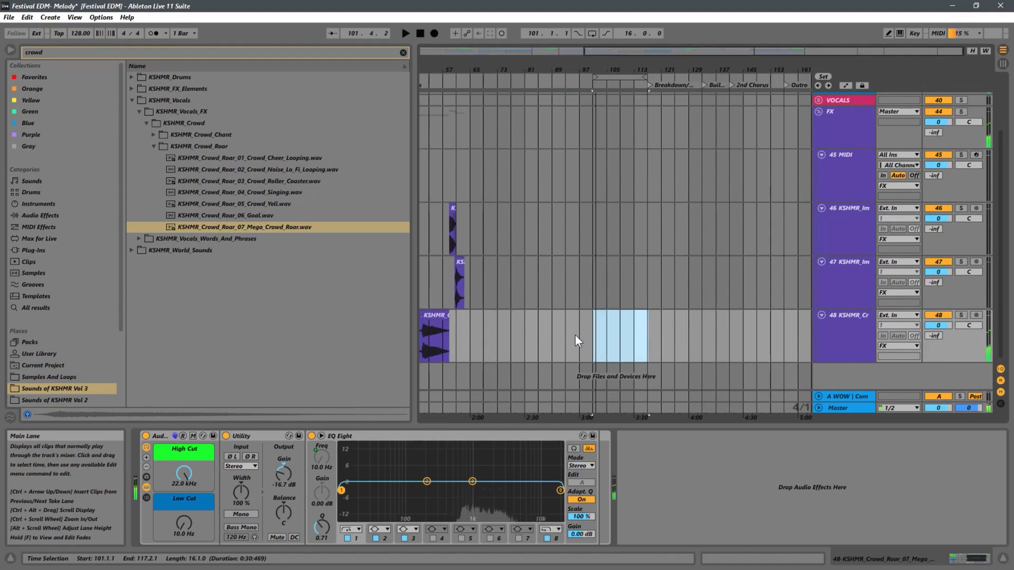
Play from bar 77 and paste the pair of crowd roar clips at bar 85 on track 48
click(533, 334)
click(513, 334)
key(space)
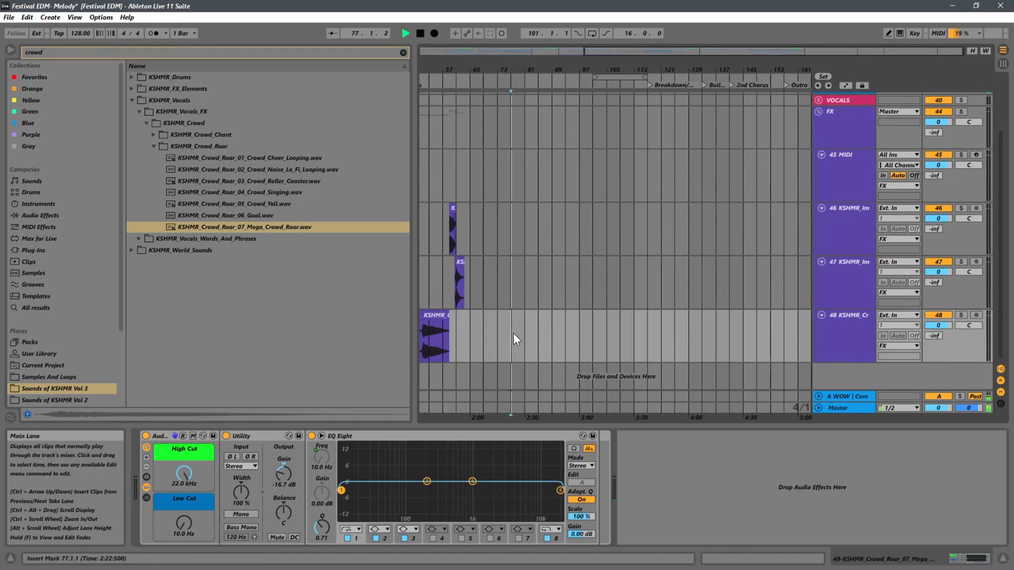
click(537, 333)
key(ctrl+v)
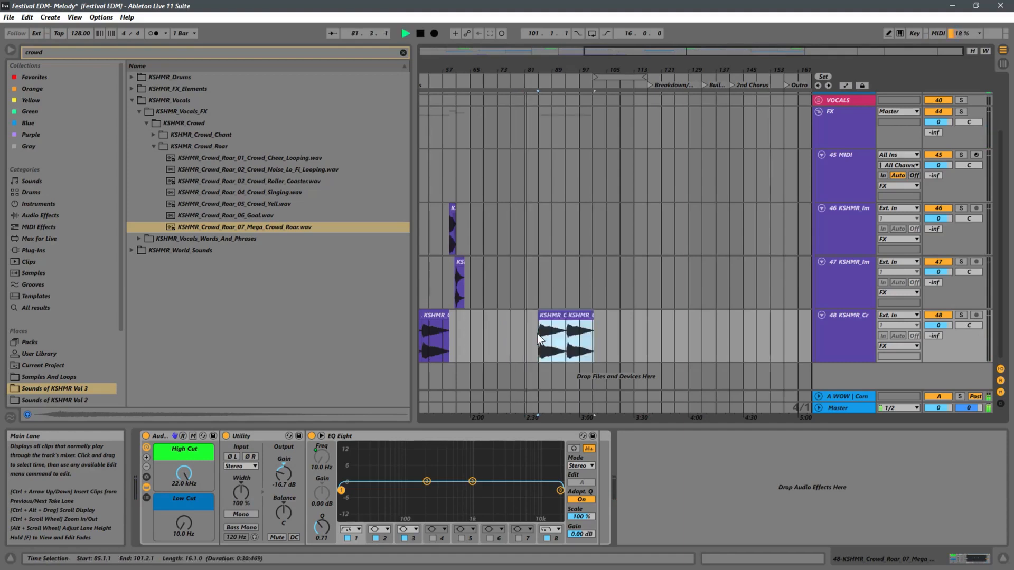
drag(562, 64, 670, 137)
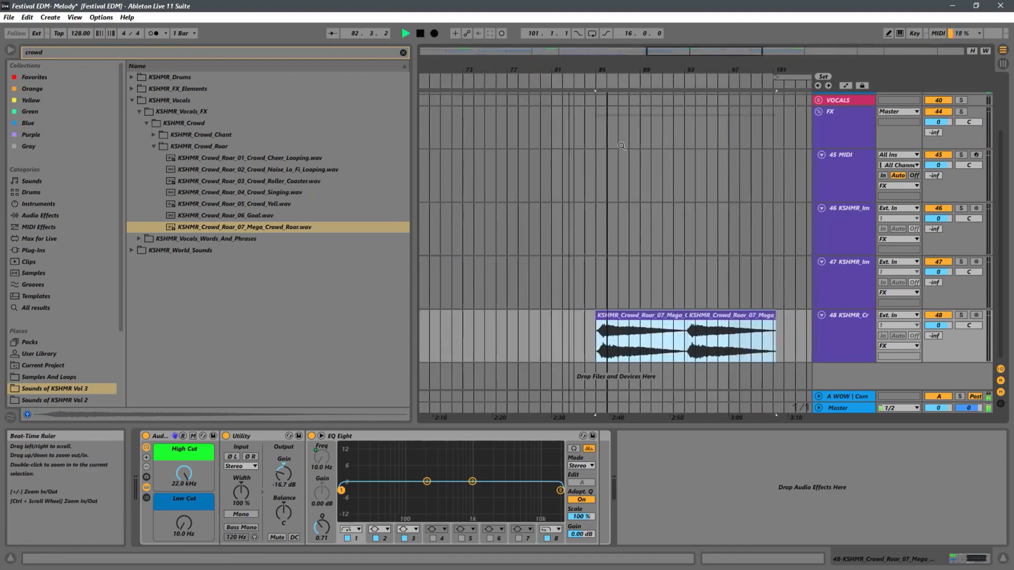
scroll(713, 227, up, 3)
scroll(724, 229, down, 3)
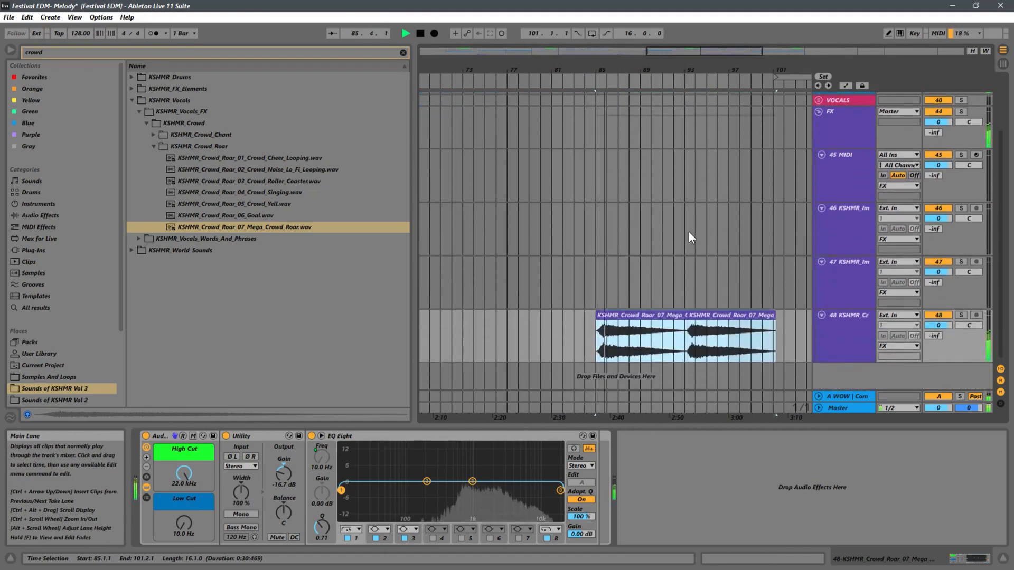
Align the pasted crowd roar clips so the first spans bars 85 to 93 and the second starts at 93.1.1
drag(535, 69, 662, 48)
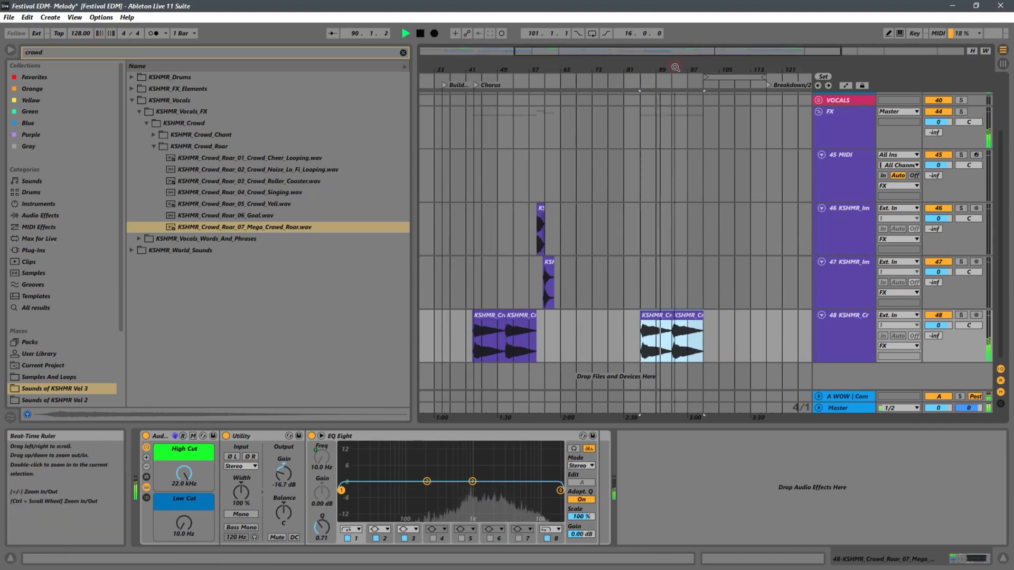
drag(687, 69, 696, 146)
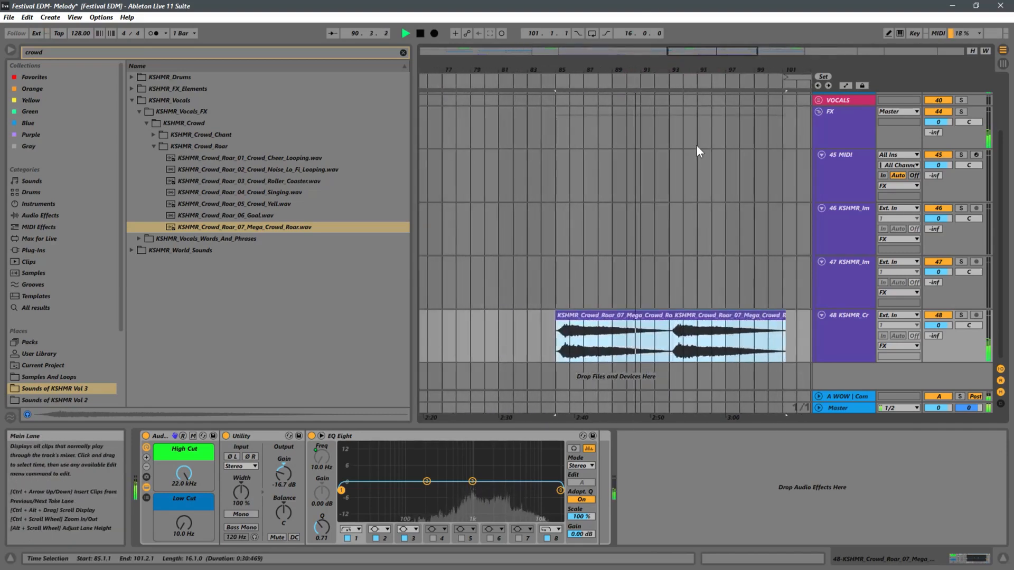
click(670, 327)
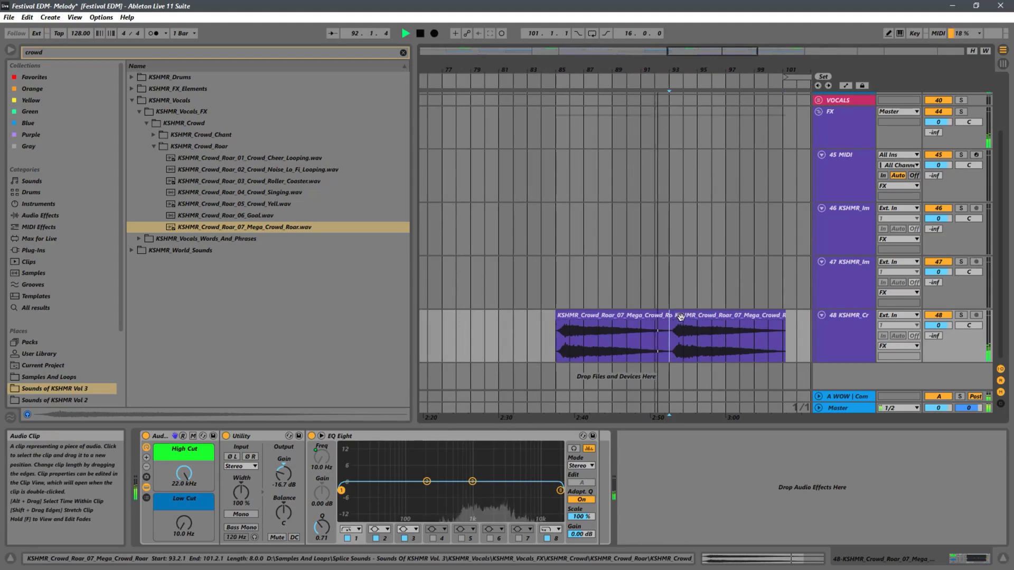
click(681, 317)
drag(680, 316, 678, 318)
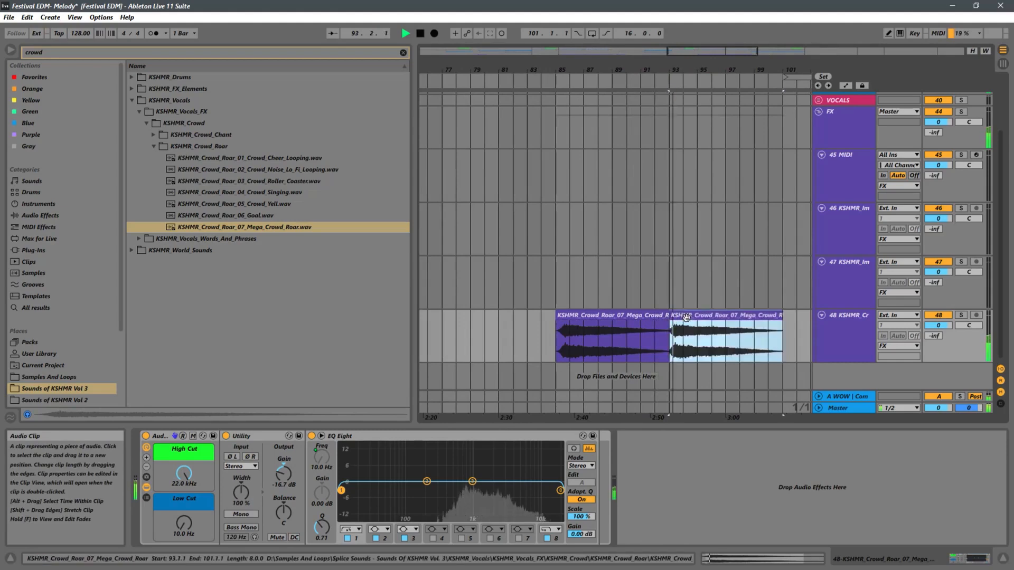
click(620, 325)
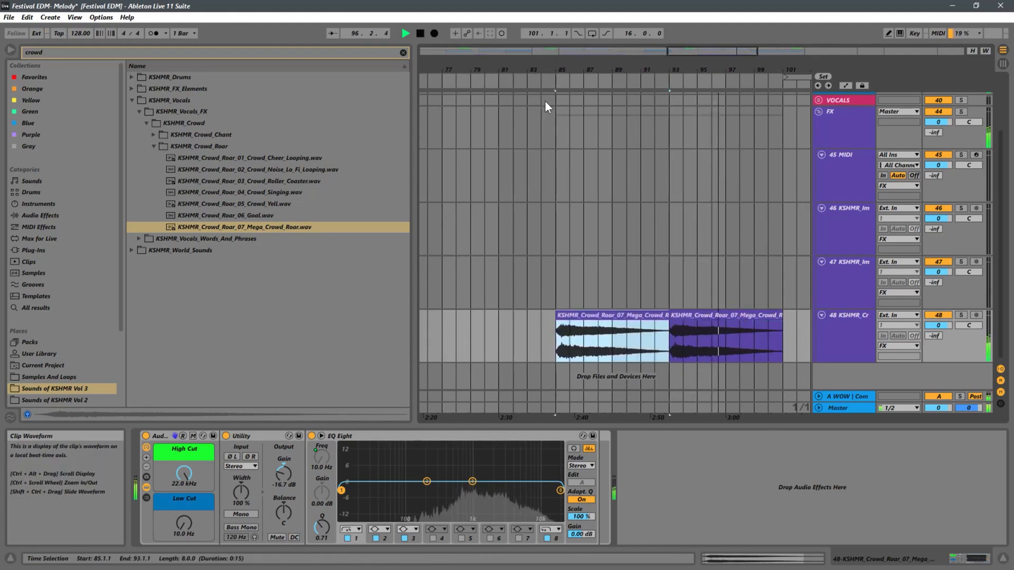
Adjust the first crowd roar clip in the Chorus to start exactly at 43.1.1 and end at 51.1.1
drag(537, 69, 636, 2)
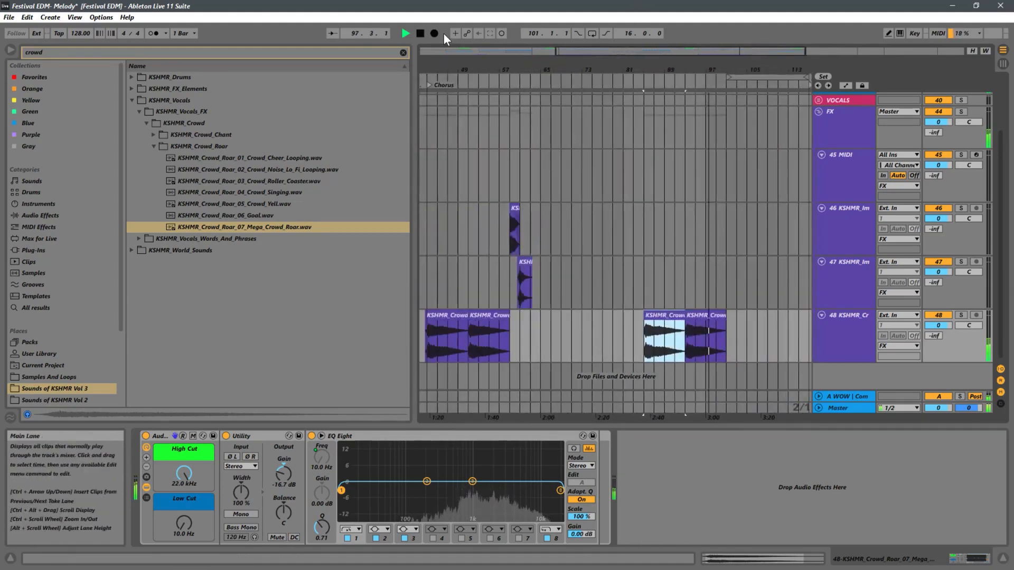
drag(432, 70, 477, 168)
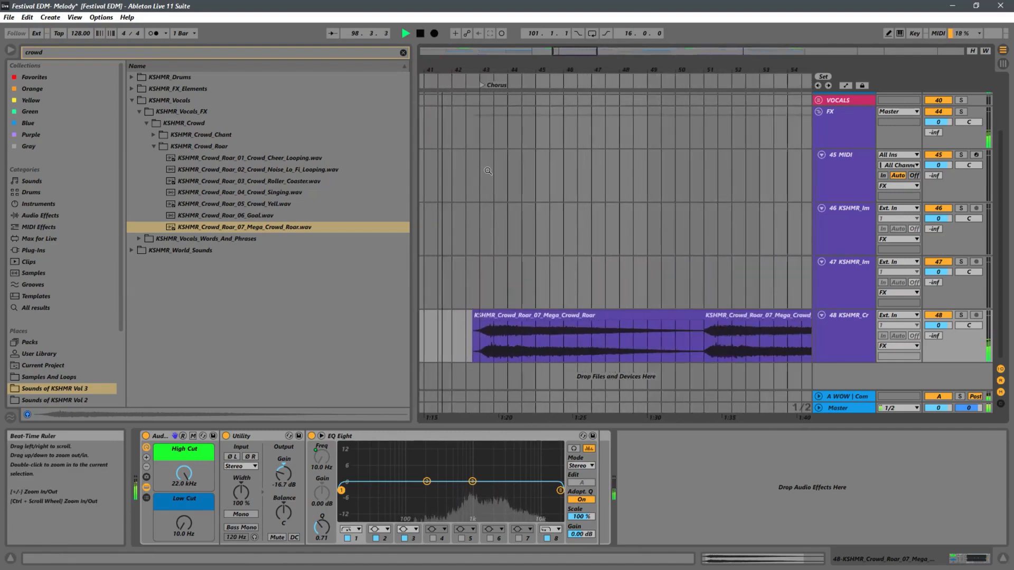
click(728, 327)
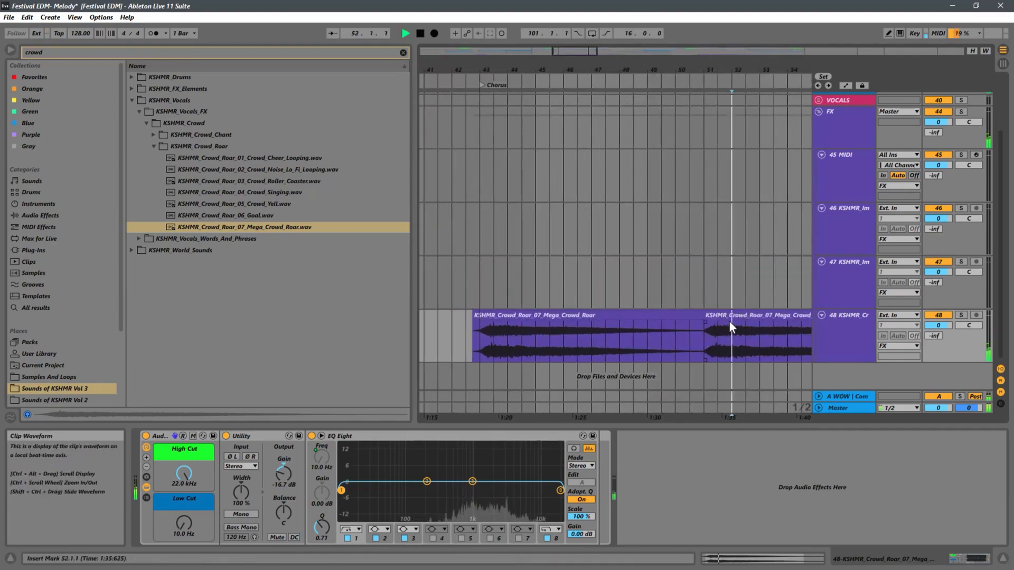
click(676, 340)
click(726, 319)
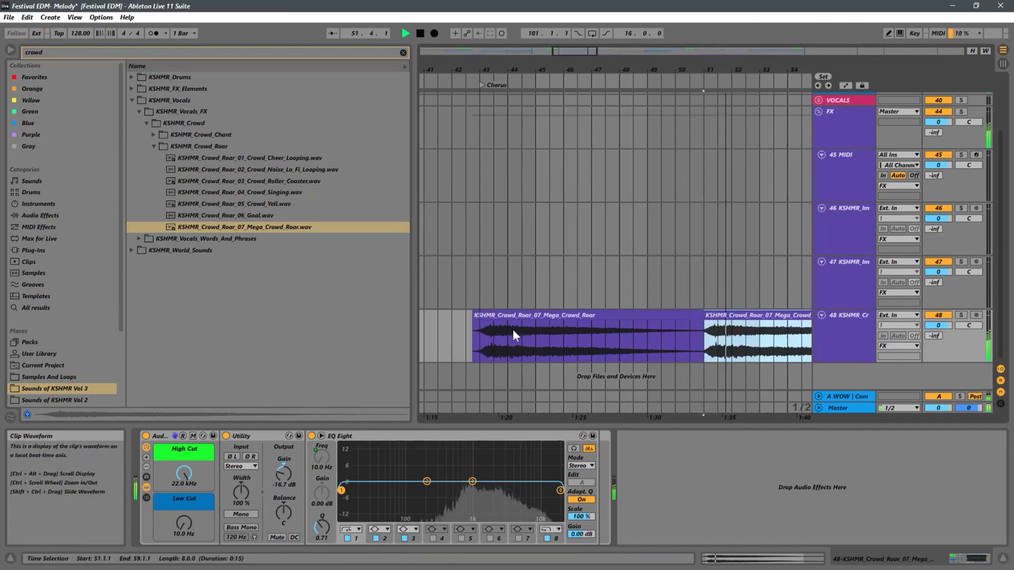
click(576, 315)
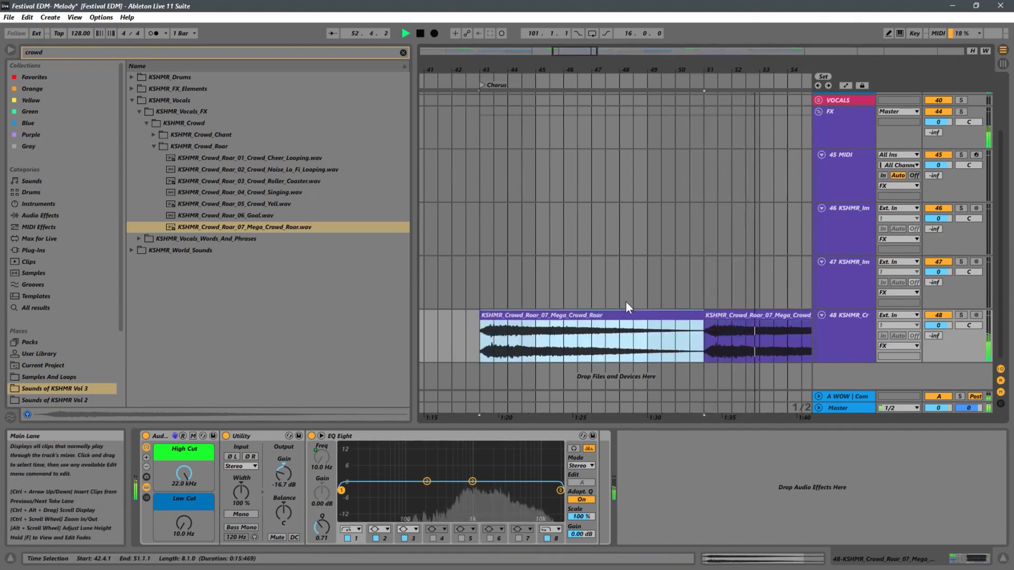
Play from bar 81 and lower the crowd roar track's Utility gain to -18.9 dB
drag(656, 71, 559, 11)
drag(764, 68, 620, 44)
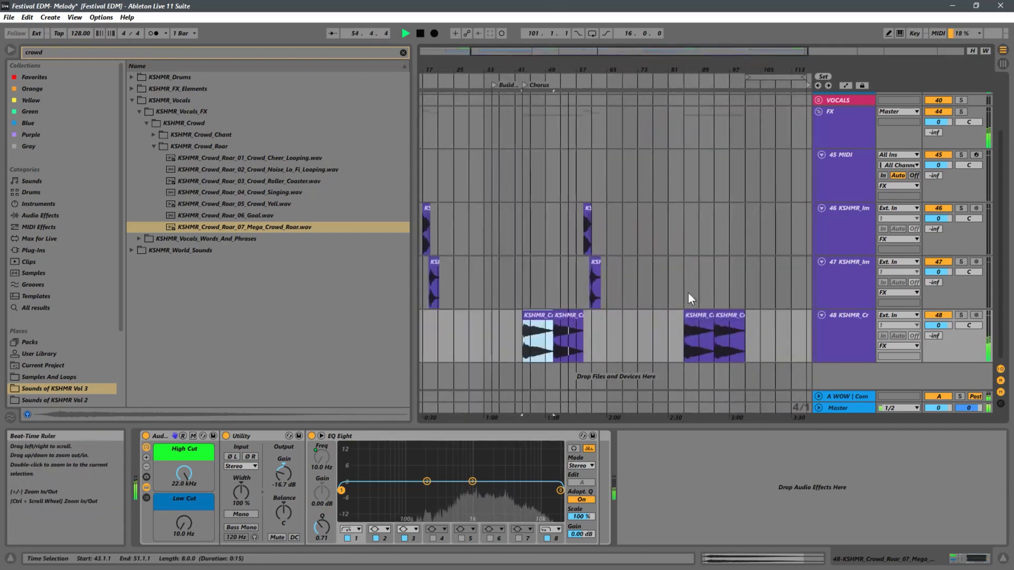
click(676, 333)
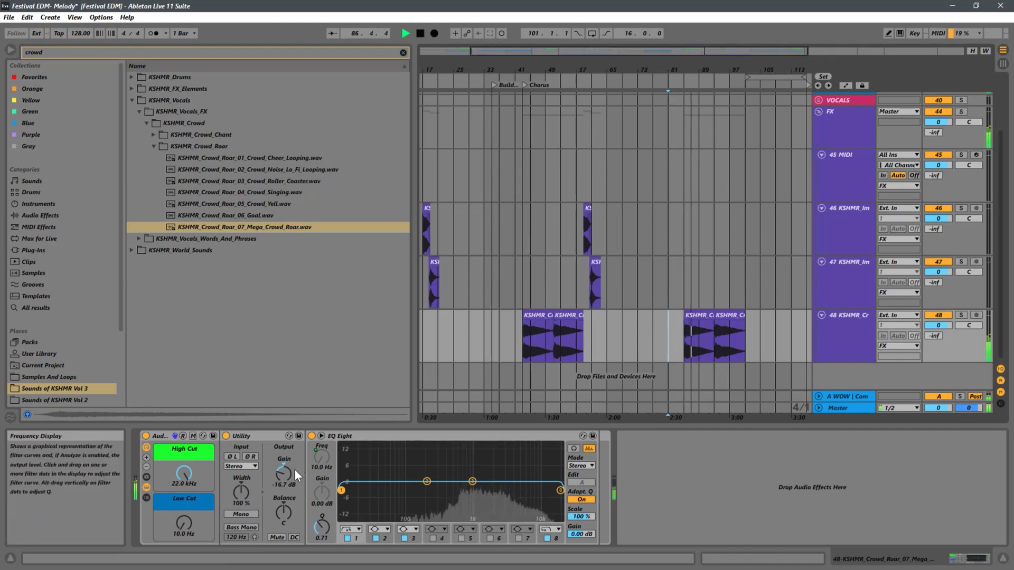
drag(284, 471, 285, 472)
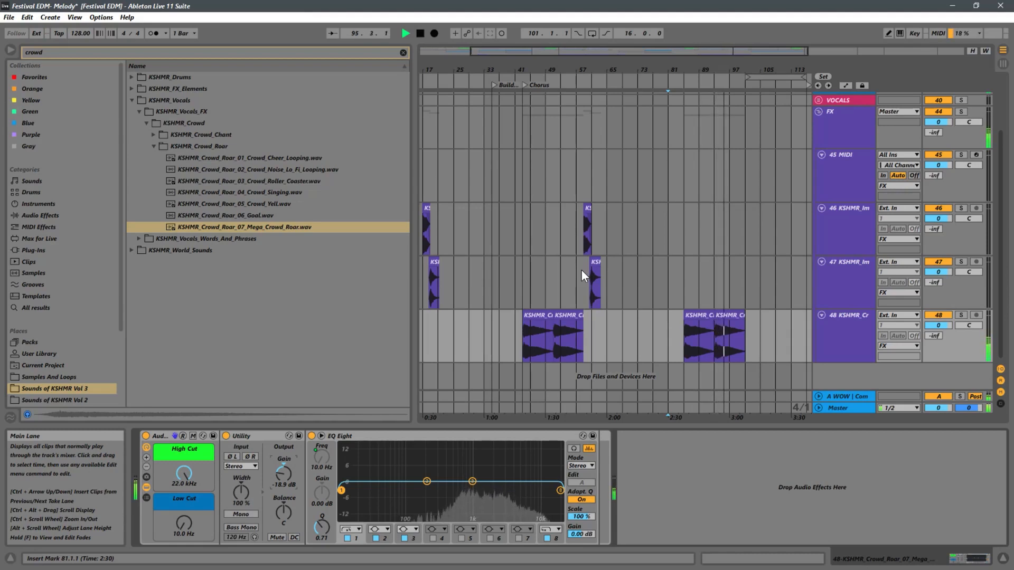
key(space)
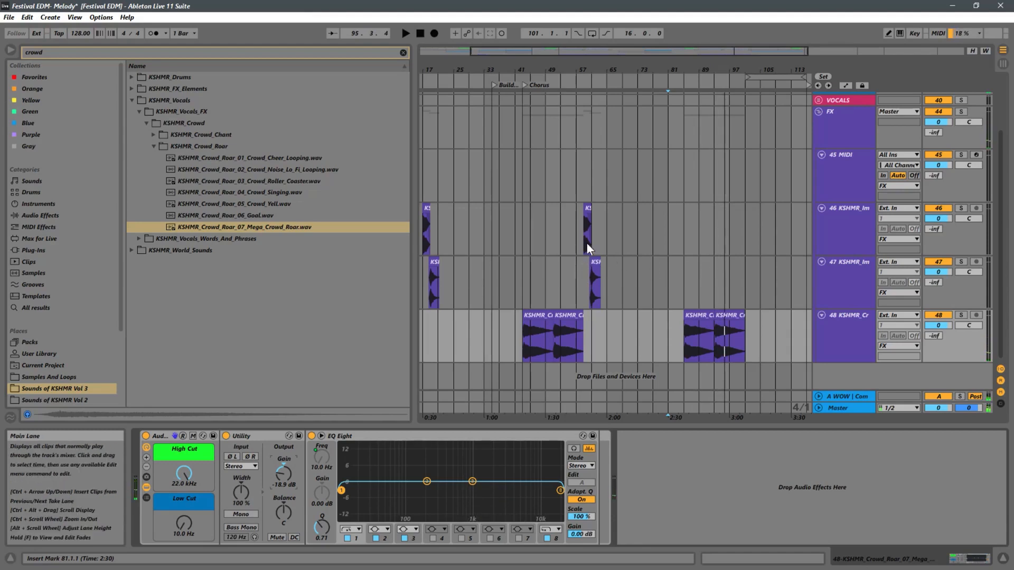
Audition the four Crowd_Noise snare enhancer samples in KSHMR_Drum_Enhancers from Sounds of KSHMR Vol 3
drag(446, 70, 534, 70)
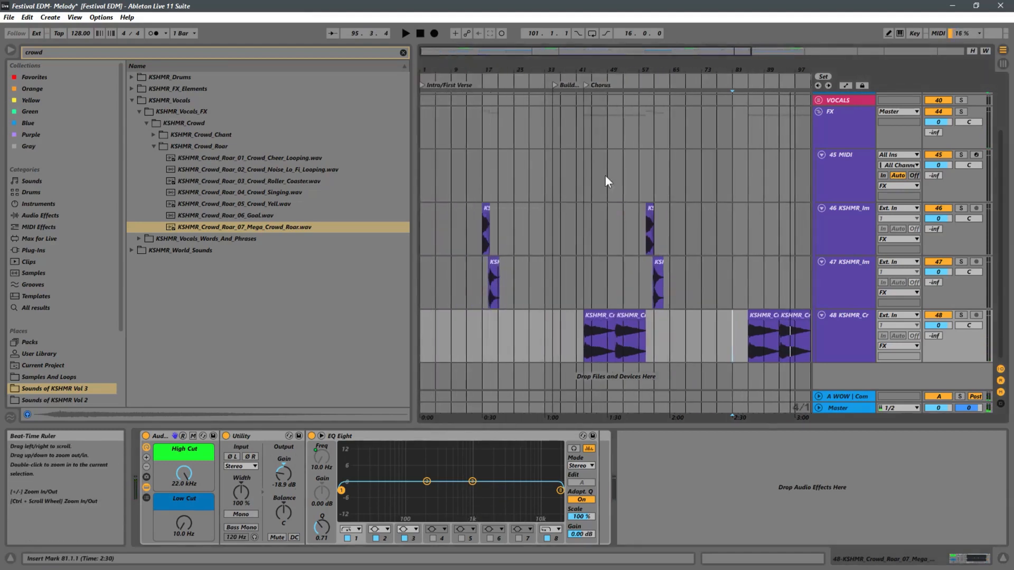
click(834, 317)
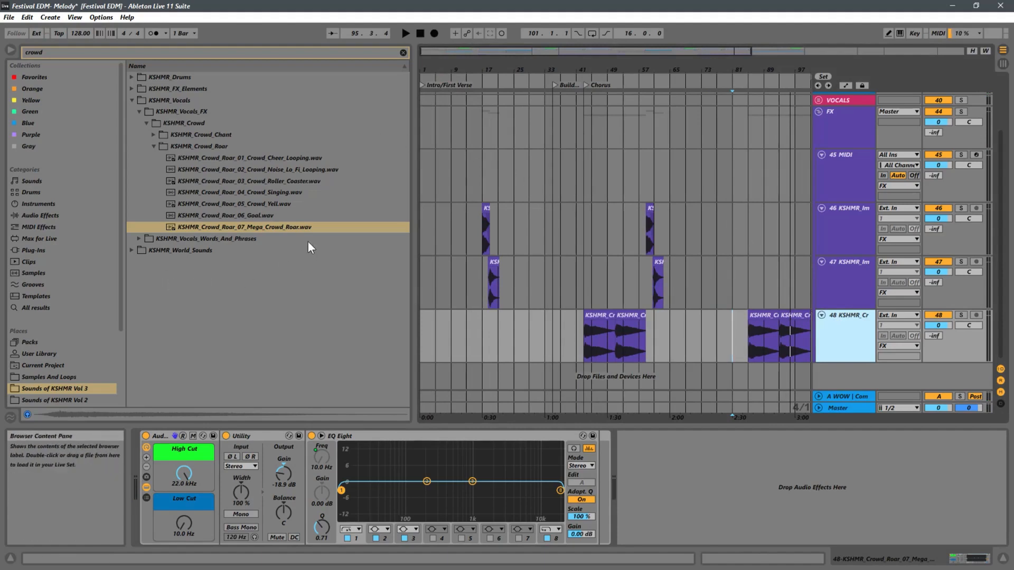
click(132, 89)
click(132, 77)
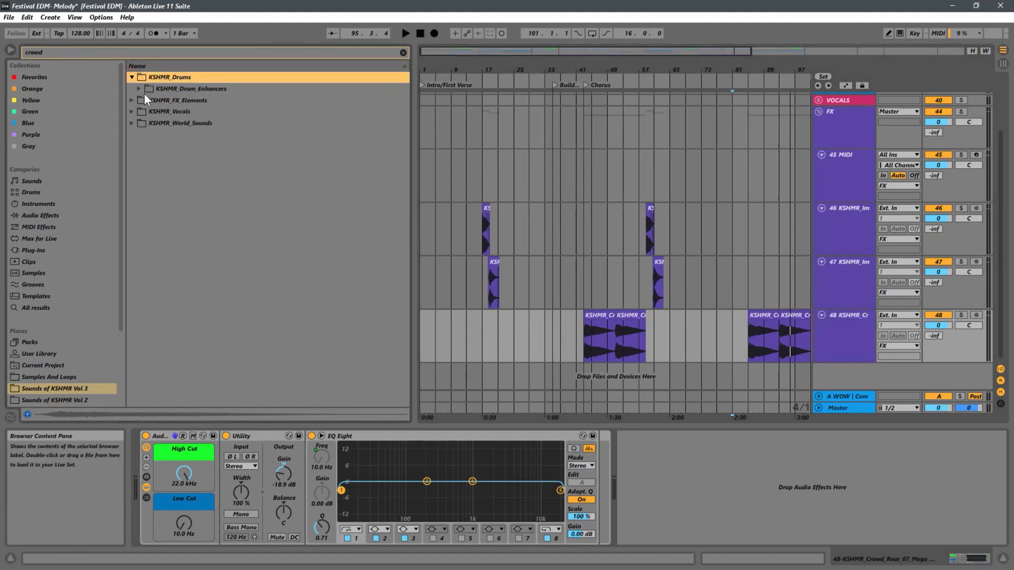
click(137, 93)
click(272, 121)
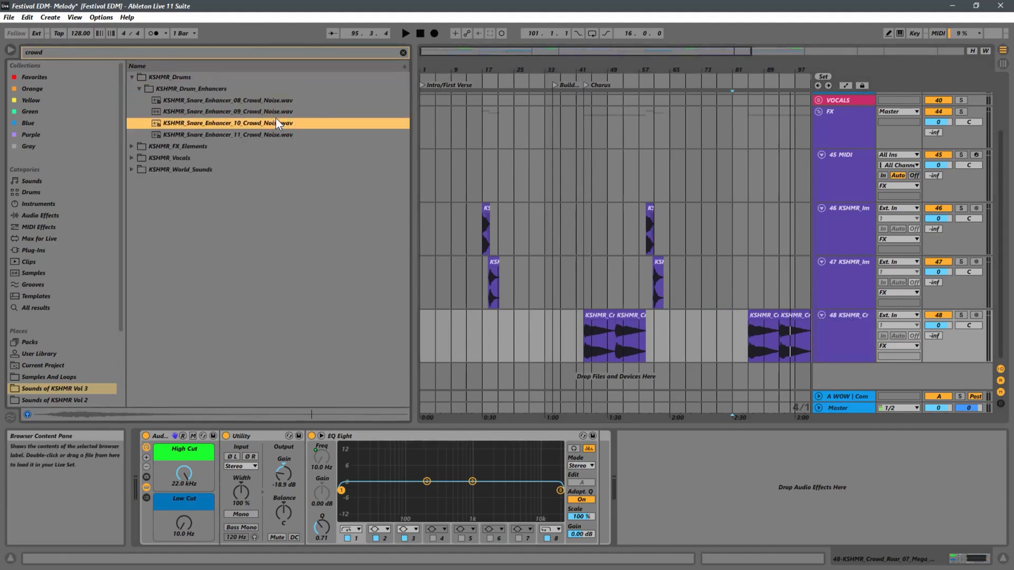
click(262, 104)
click(207, 113)
click(238, 132)
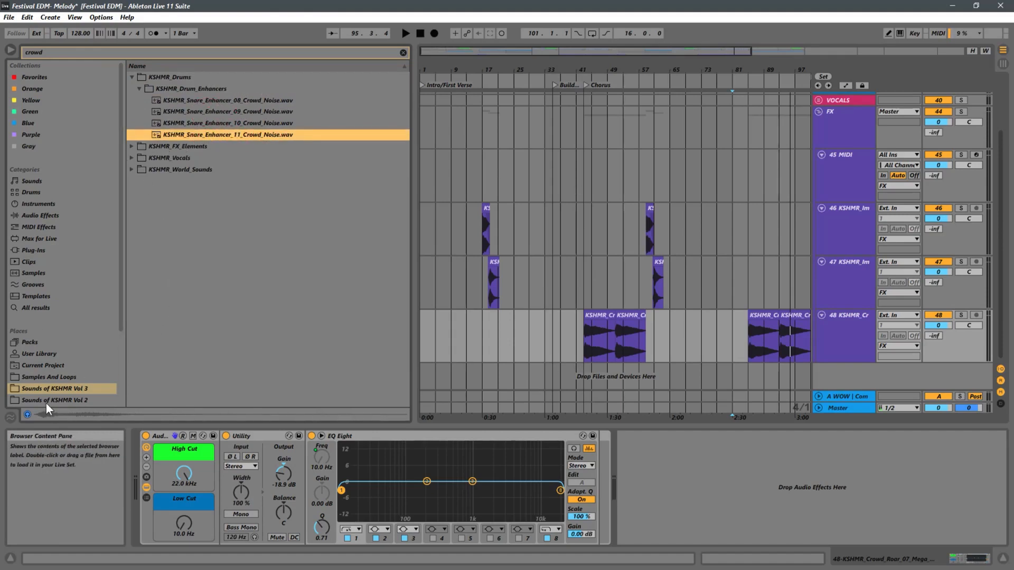
Find the crowd samples in Sounds of KSHMR Vol 2 and audition KSHMR Stadium Loop 08 - Crowd into Claps
click(69, 400)
click(131, 77)
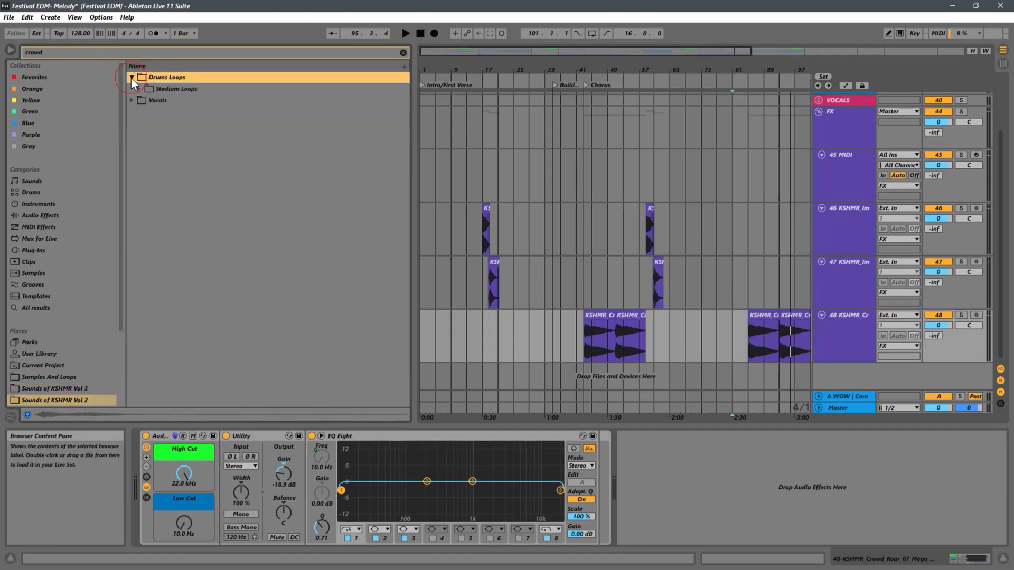
click(143, 88)
click(201, 100)
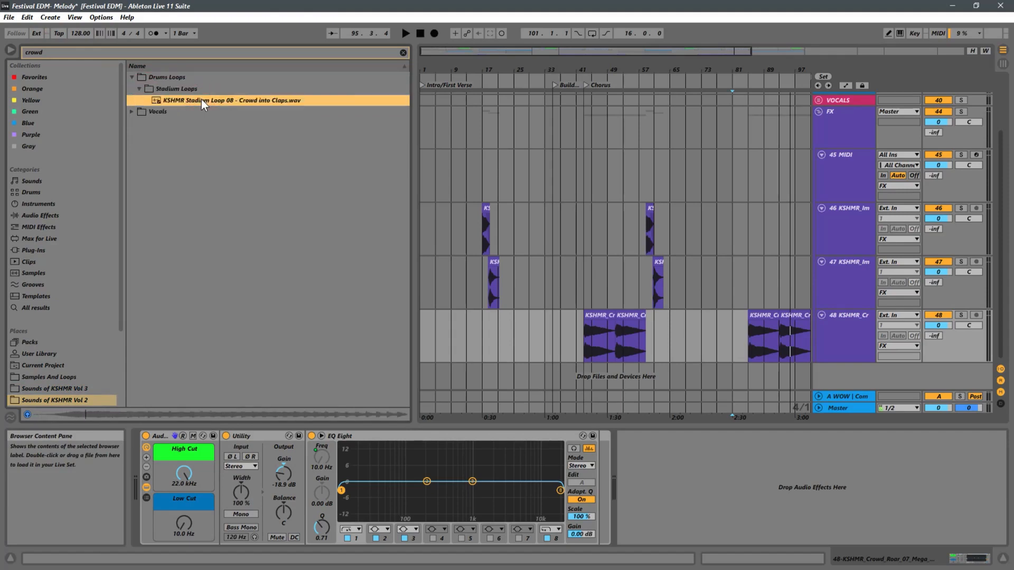
Audition the Crowd Hey! and Hey Ho Crowd Chant samples in the Vol 2 Vocal Words folder
click(137, 112)
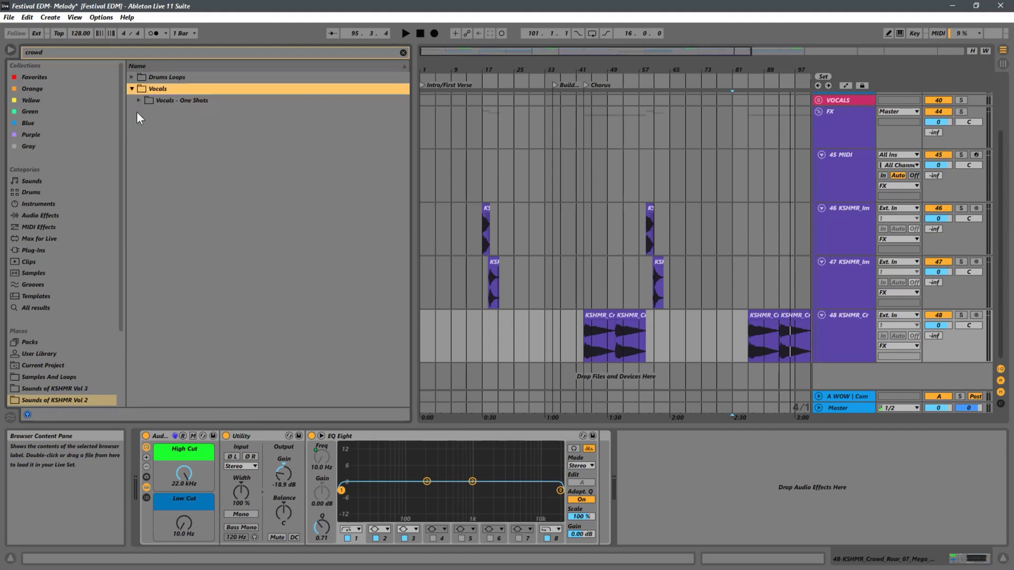
click(142, 100)
click(159, 111)
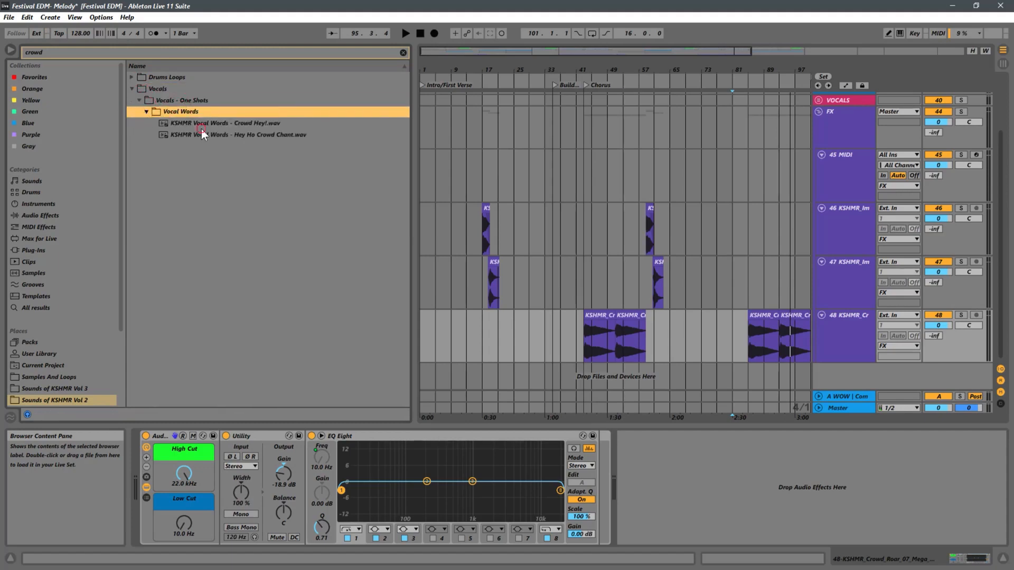
click(202, 124)
click(236, 134)
Audition KSHMR Stadium Loop 08 again, check Sounds of KSHMR Vol 1 for crowd samples and return to Vol 2
click(135, 77)
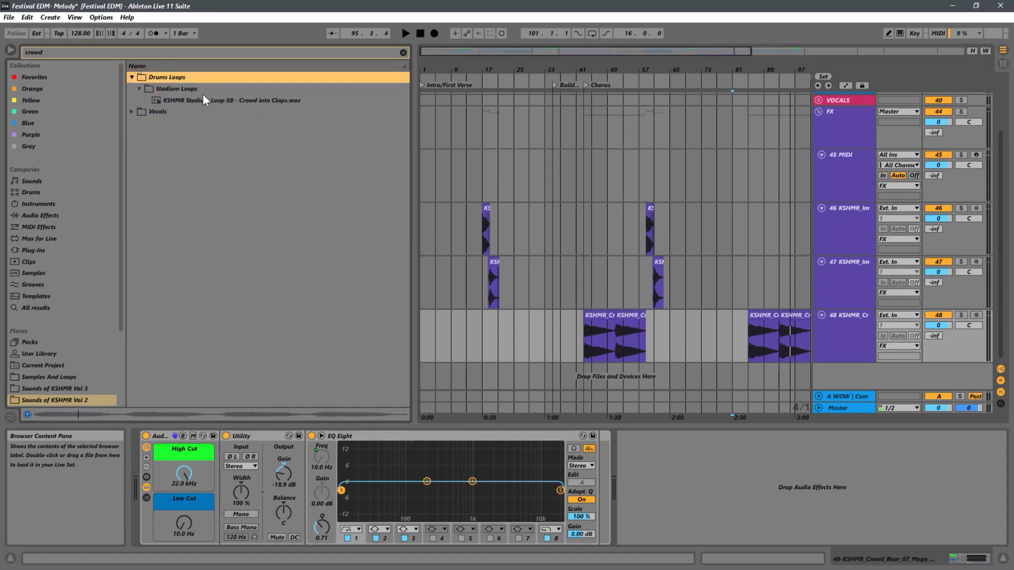
click(220, 100)
drag(119, 271, 127, 310)
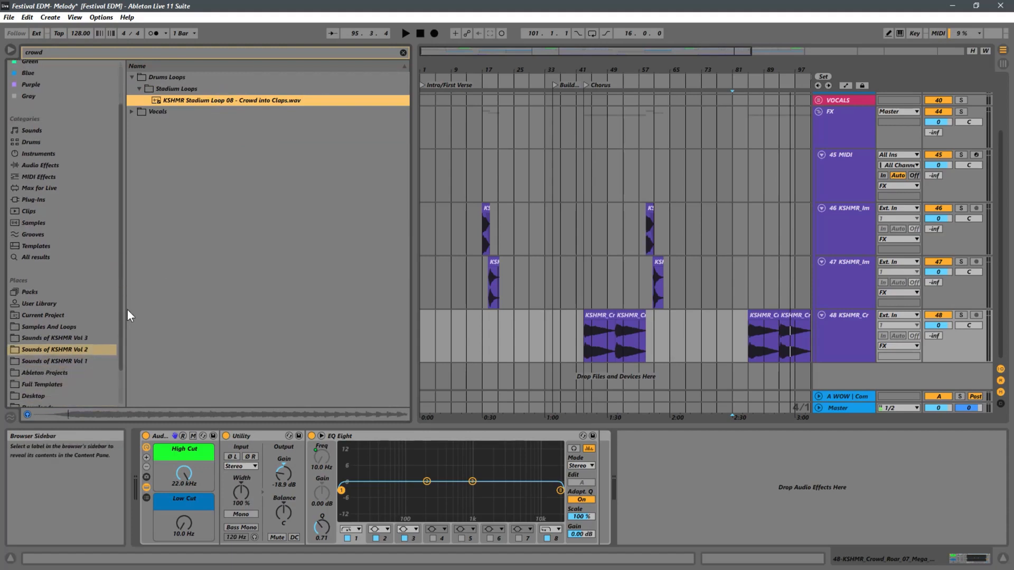
click(65, 360)
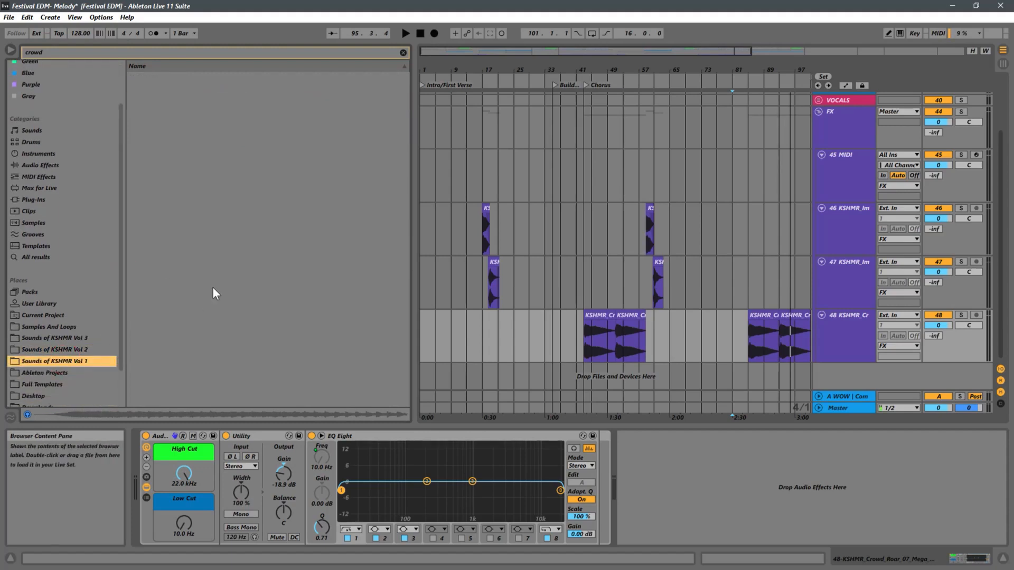
click(79, 350)
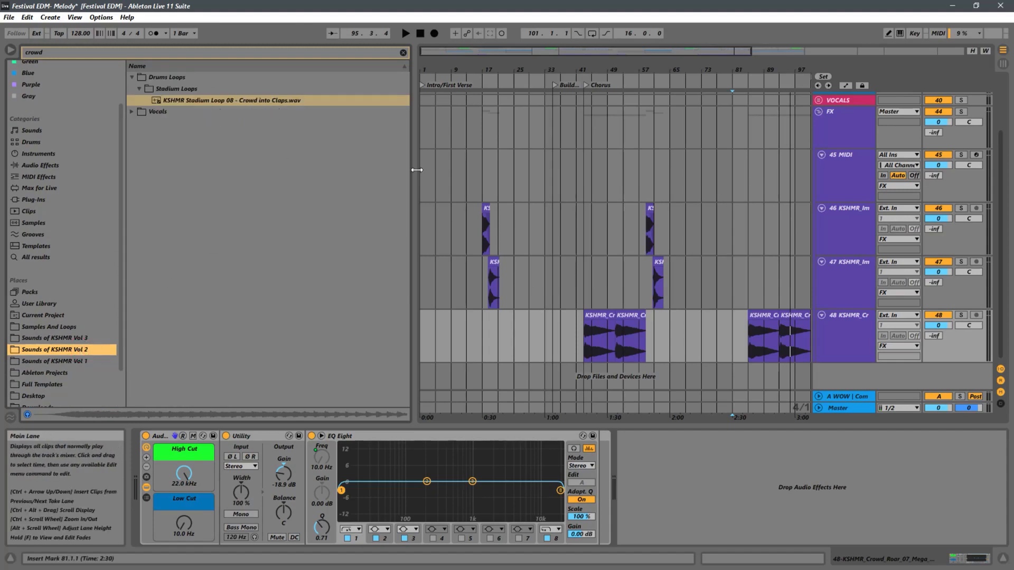
Add KSHMR Stadium Loop 08 - Crowd into Claps on a new audio track at bar 109 and move that track into the FX group
drag(618, 70, 613, 62)
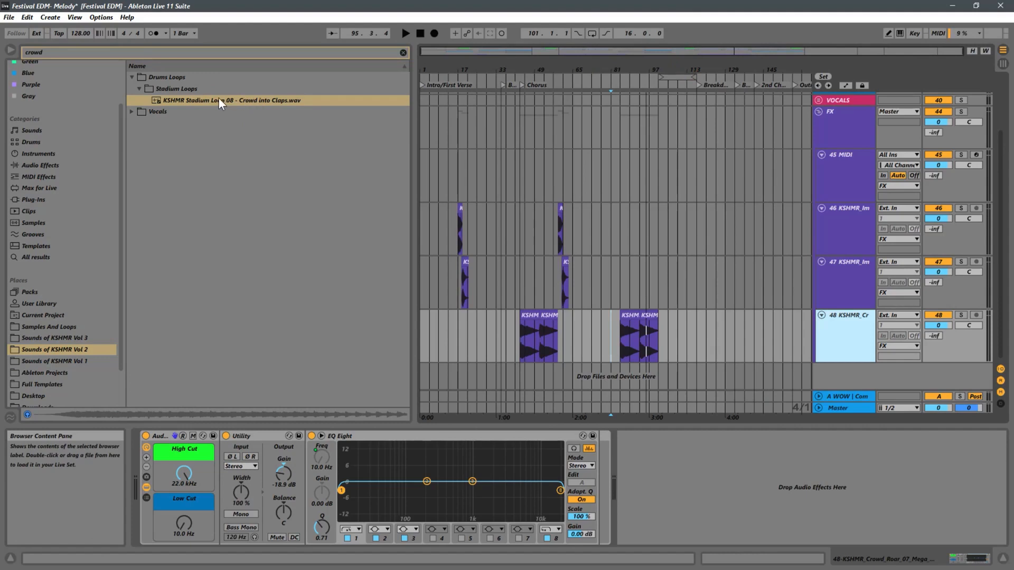
drag(218, 100, 682, 375)
click(849, 325)
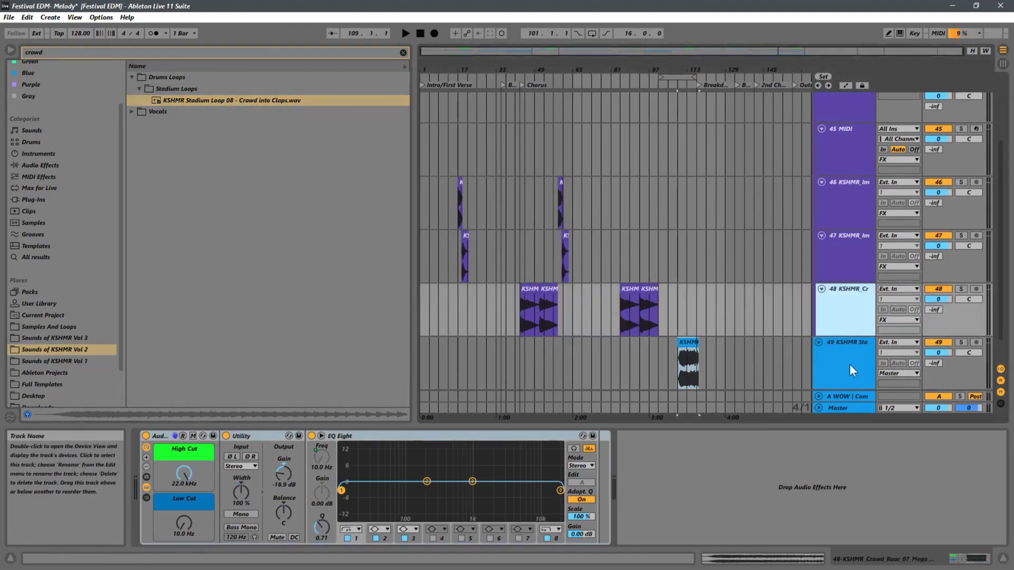
click(850, 366)
scroll(848, 320, down, 1)
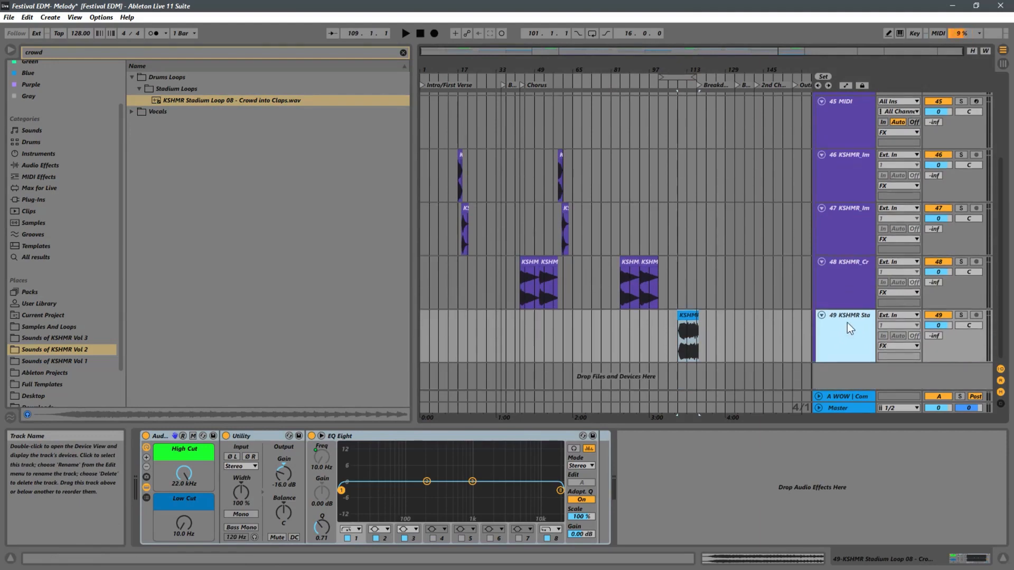
Assign the FX group's color to all of its grouped tracks and clips, including the stadium loop clip
click(851, 288)
scroll(810, 295, up, 4)
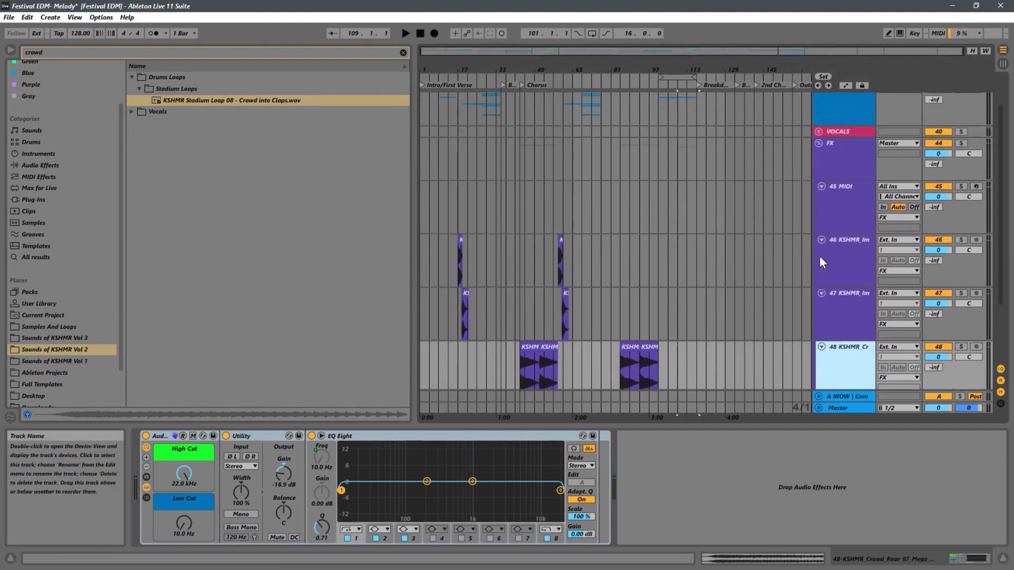
right_click(839, 166)
click(860, 379)
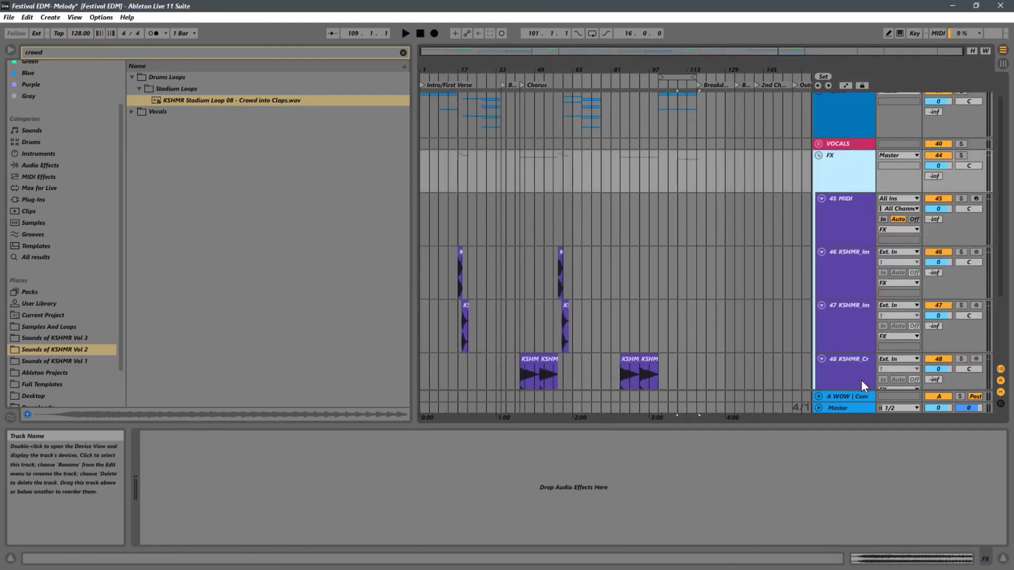
right_click(832, 169)
click(854, 388)
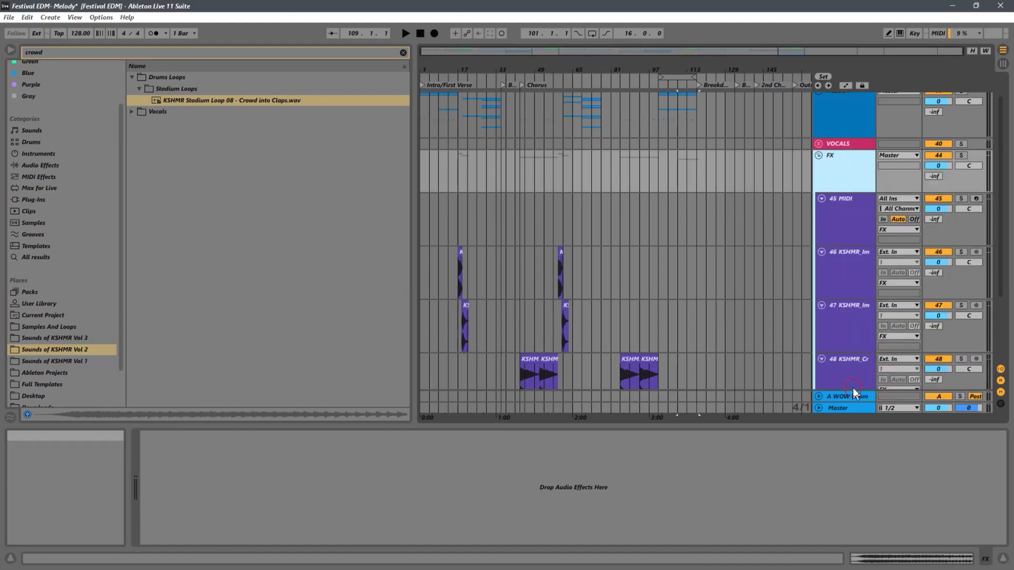
scroll(792, 257, down, 4)
click(820, 315)
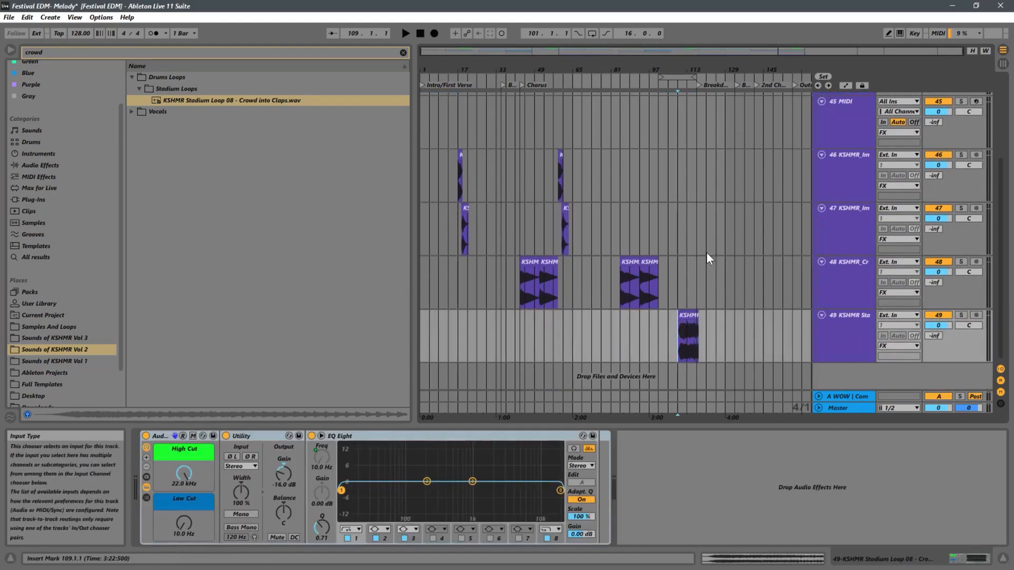
Play the stadium loop track soloed from bar 109 and trim the clip's start to 110.1.1
drag(666, 69, 671, 107)
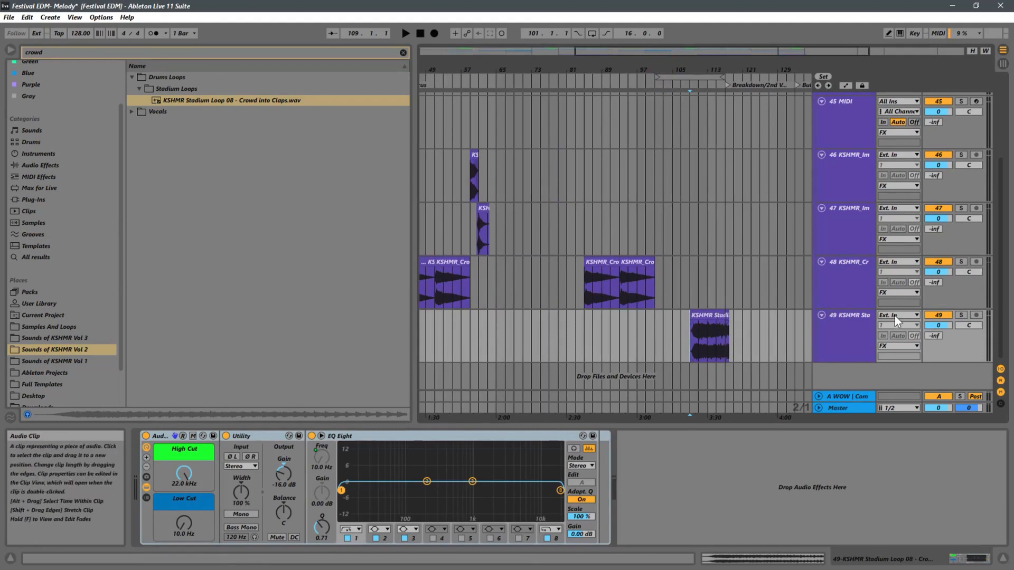
click(961, 315)
key(space)
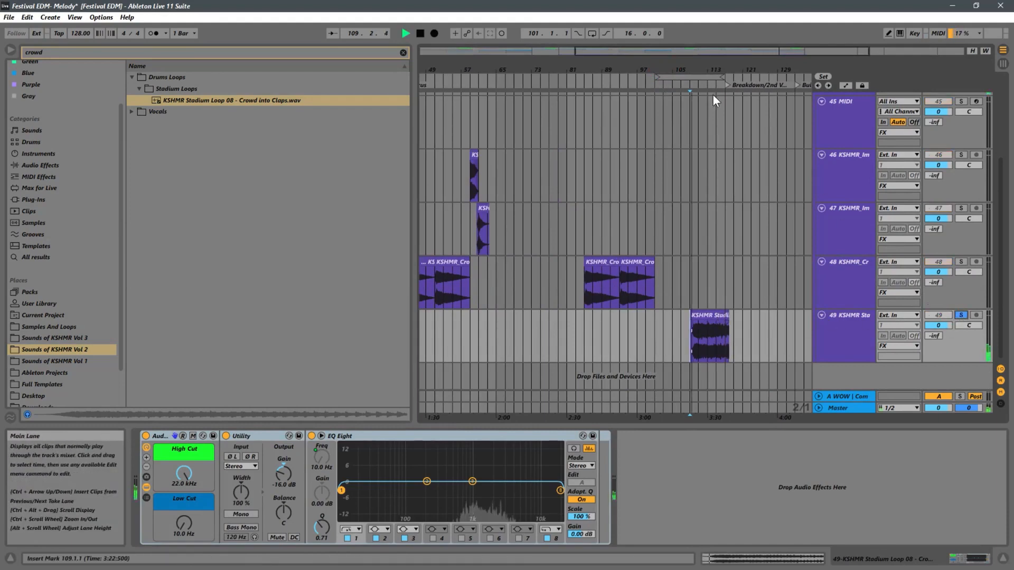
drag(702, 69, 583, 247)
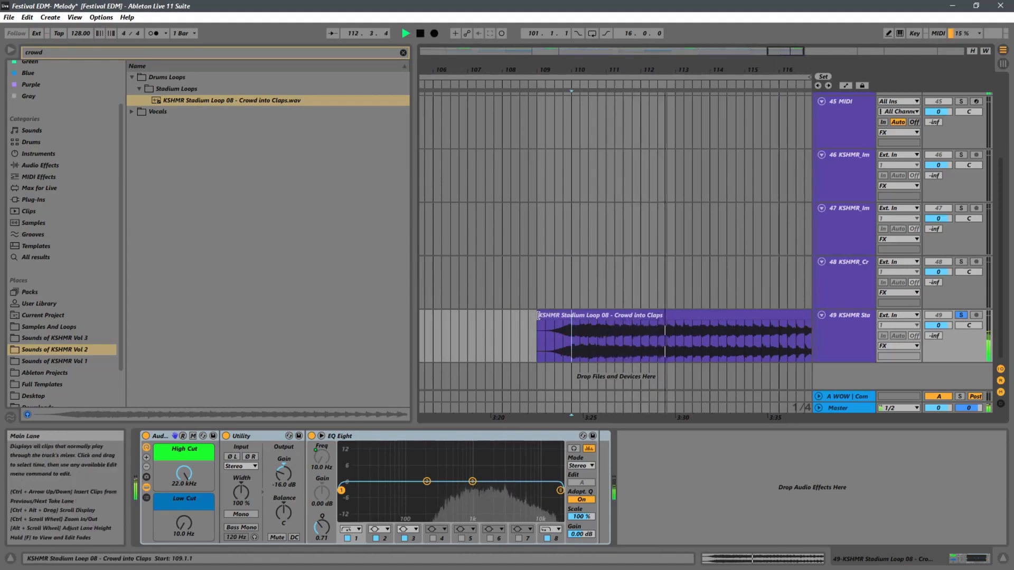
drag(543, 313, 568, 313)
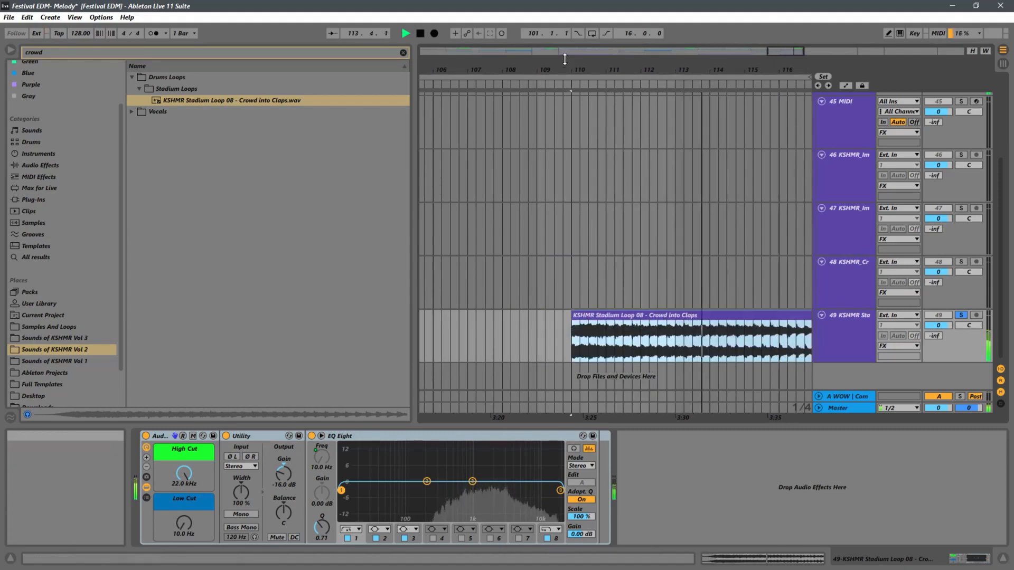
drag(586, 69, 525, 32)
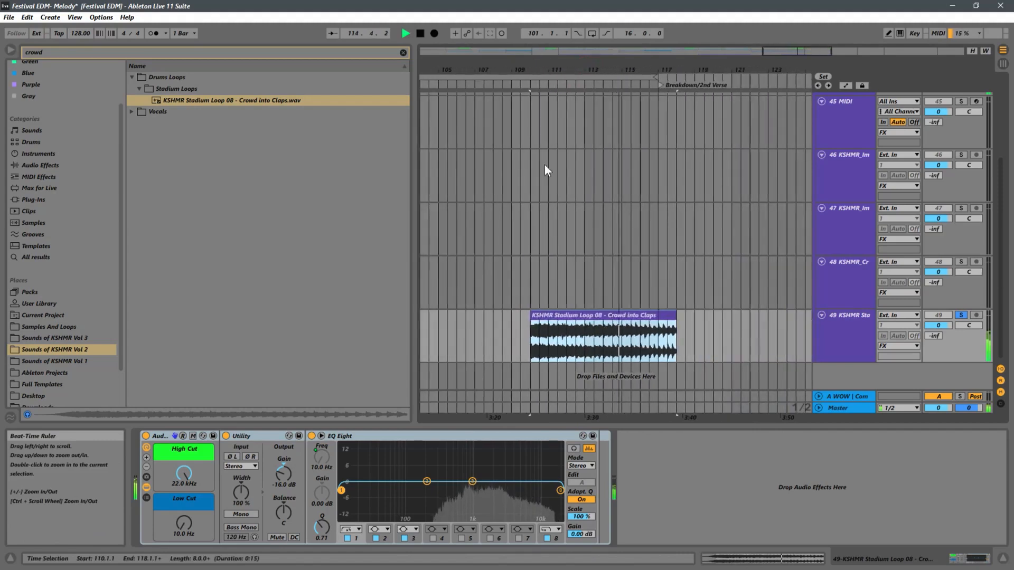
Split out the stadium loop section from 113.1.1 to 115.1.1 and delete the clip parts before and after it
click(583, 343)
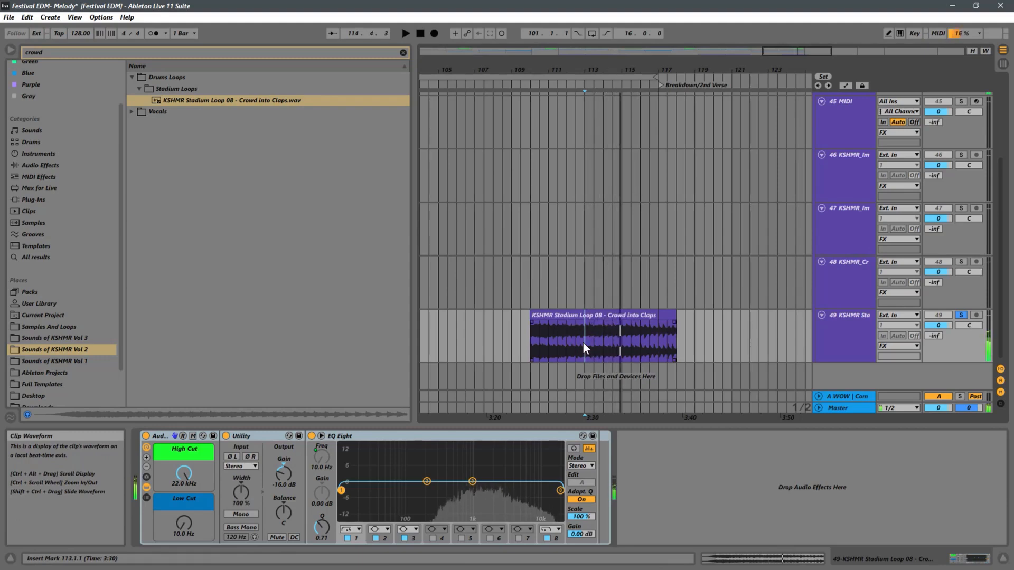
drag(582, 342, 622, 320)
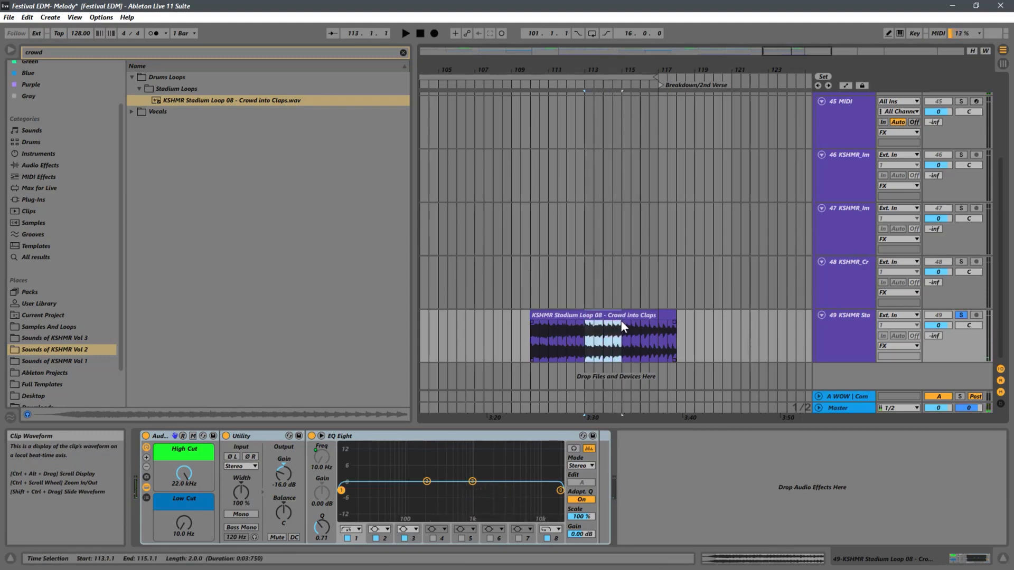
key(ctrl+e)
click(638, 317)
key(Delete)
click(571, 319)
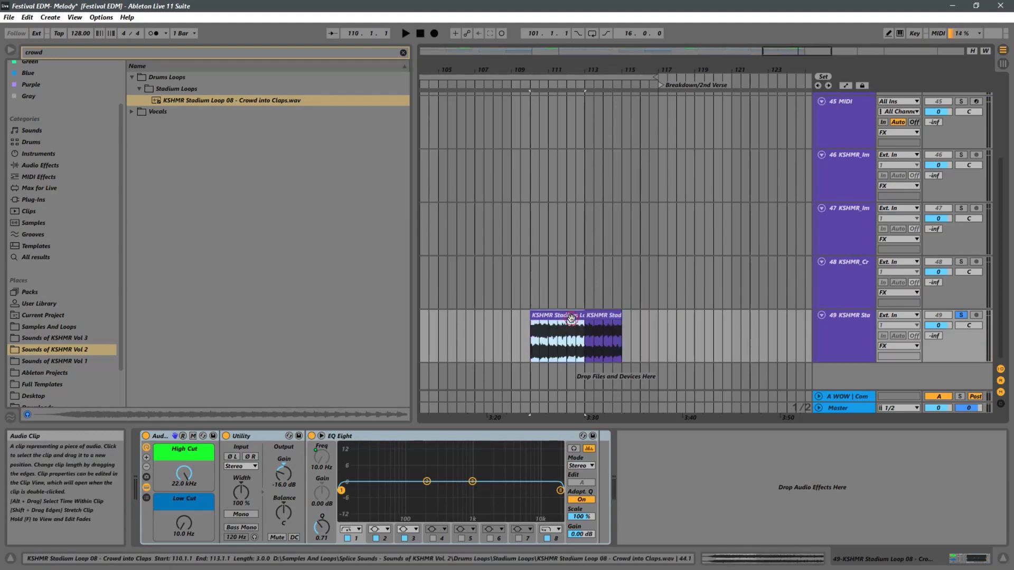
key(Delete)
Move the remaining two-bar stadium loop clip to the start of the Chorus at 43.1.1 on track 49
click(600, 317)
drag(530, 68, 655, 4)
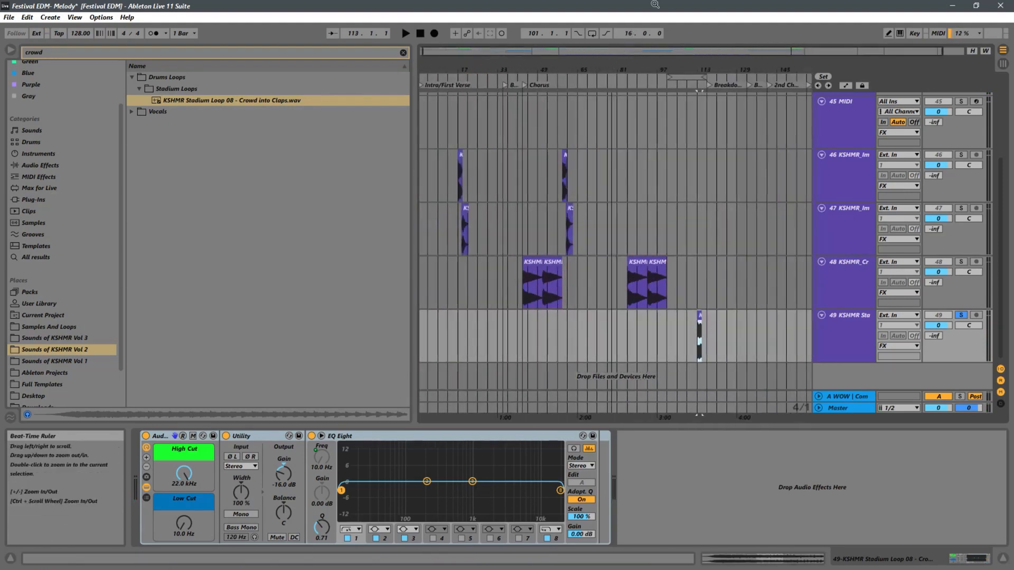
drag(525, 68, 533, 103)
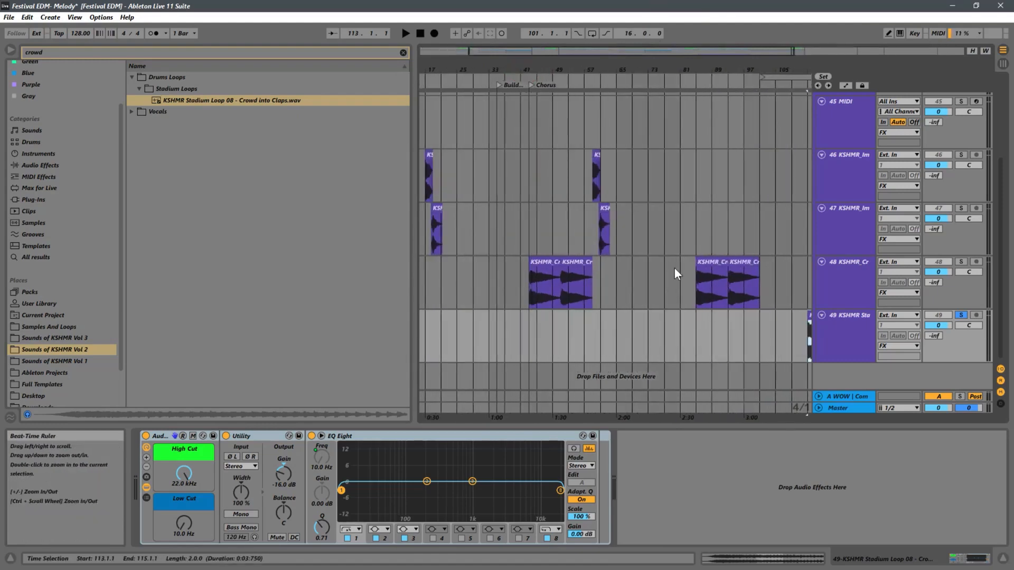
drag(650, 67, 652, 50)
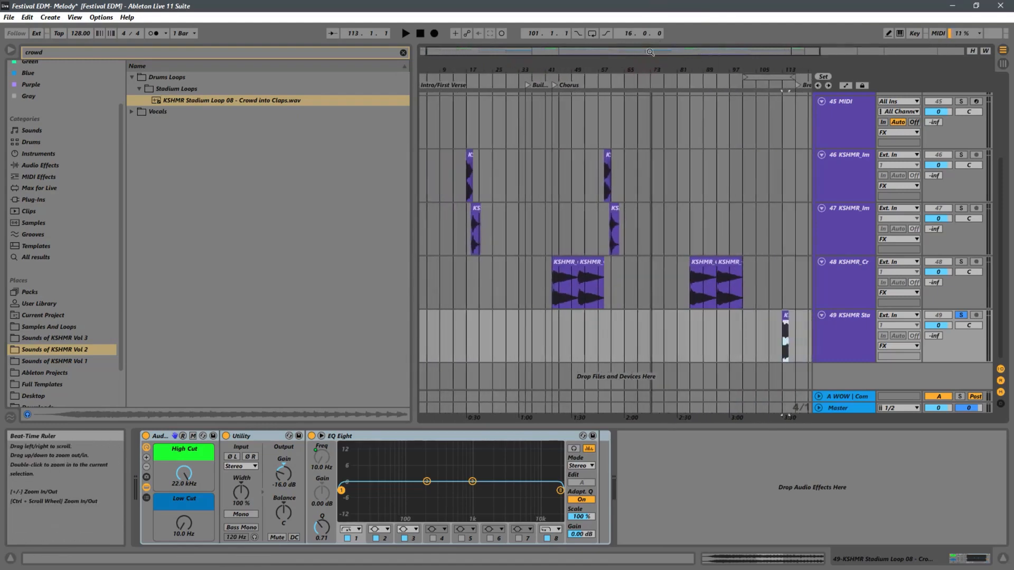
drag(785, 315, 651, 321)
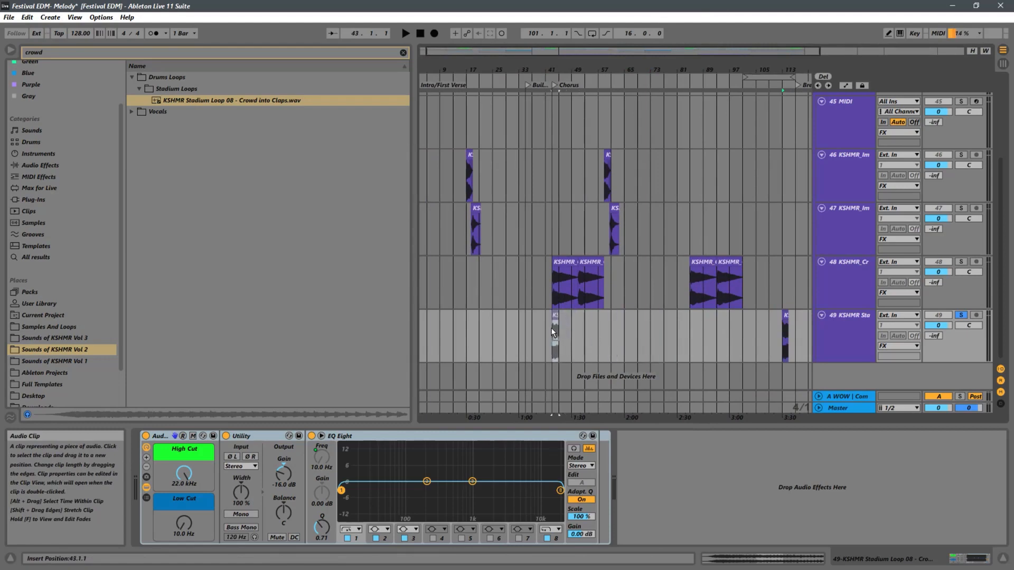
drag(556, 332, 556, 331)
Play the moved clap clip from 43.1.1, and replay it from bar 44 with the metronome on to check its timing
key(space)
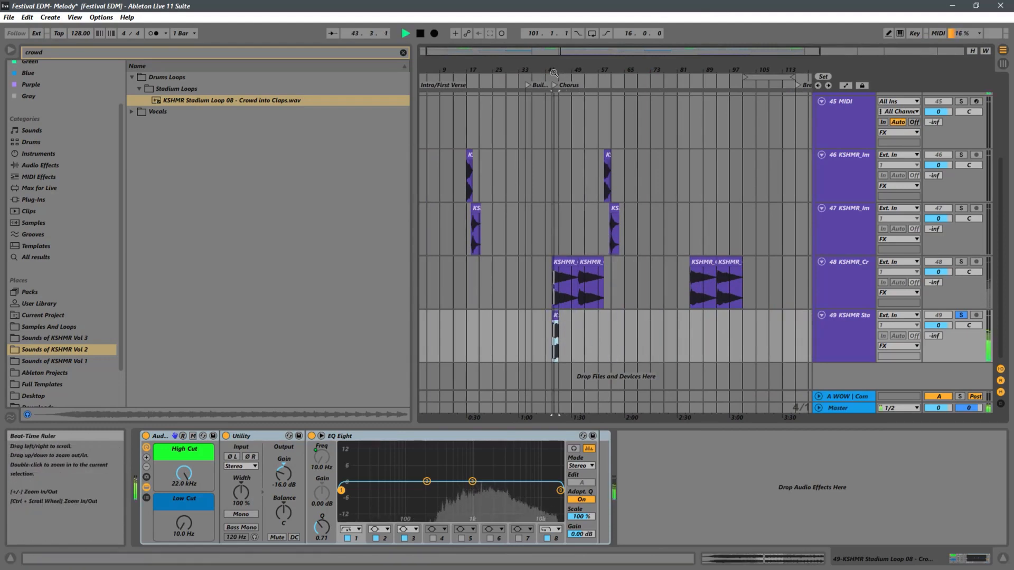
drag(571, 69, 573, 228)
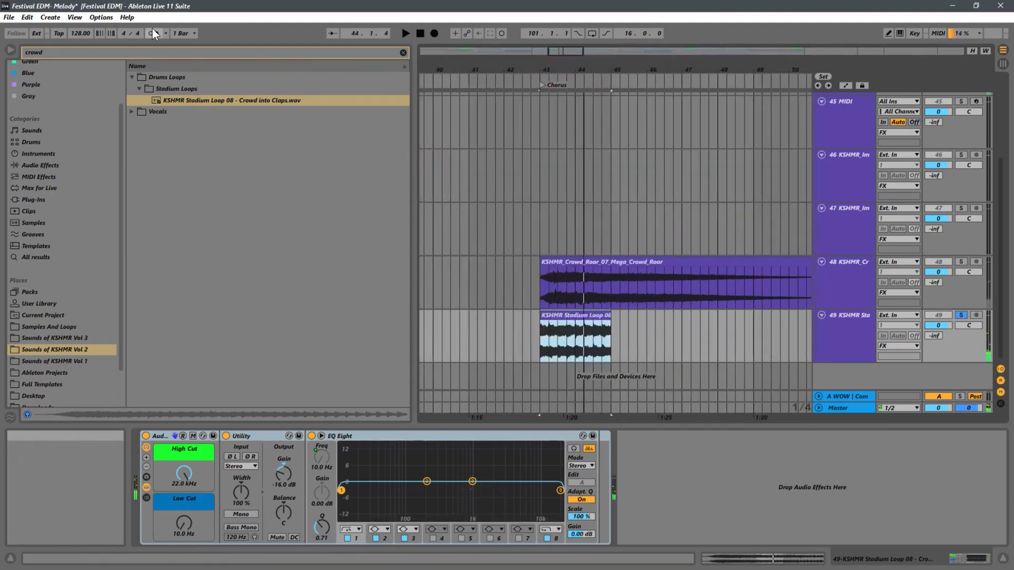
key(space)
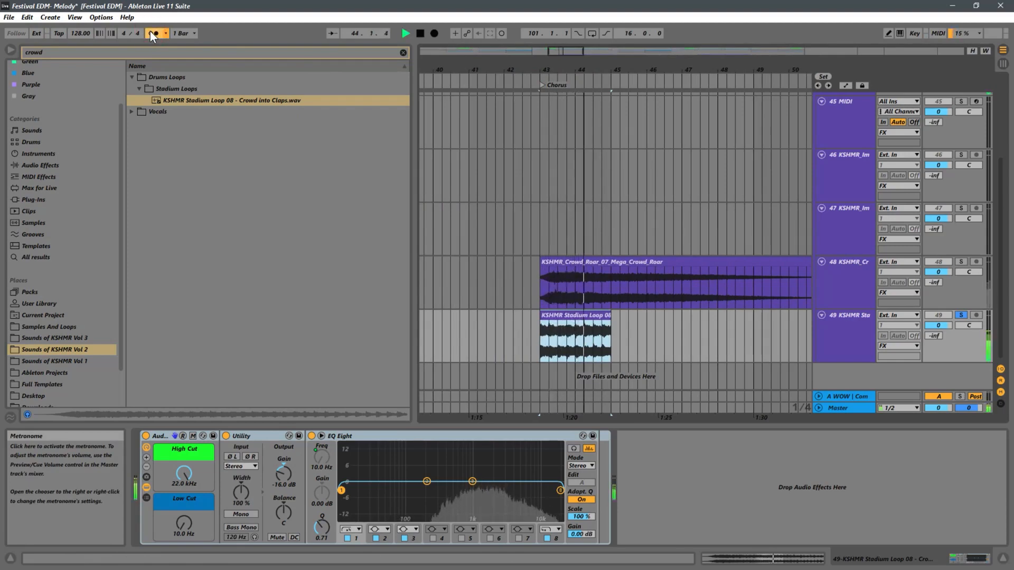
Turn off the metronome and duplicate the two-bar stadium loop clip four times, filling track 49 up to 53.1.1
key(space)
click(150, 32)
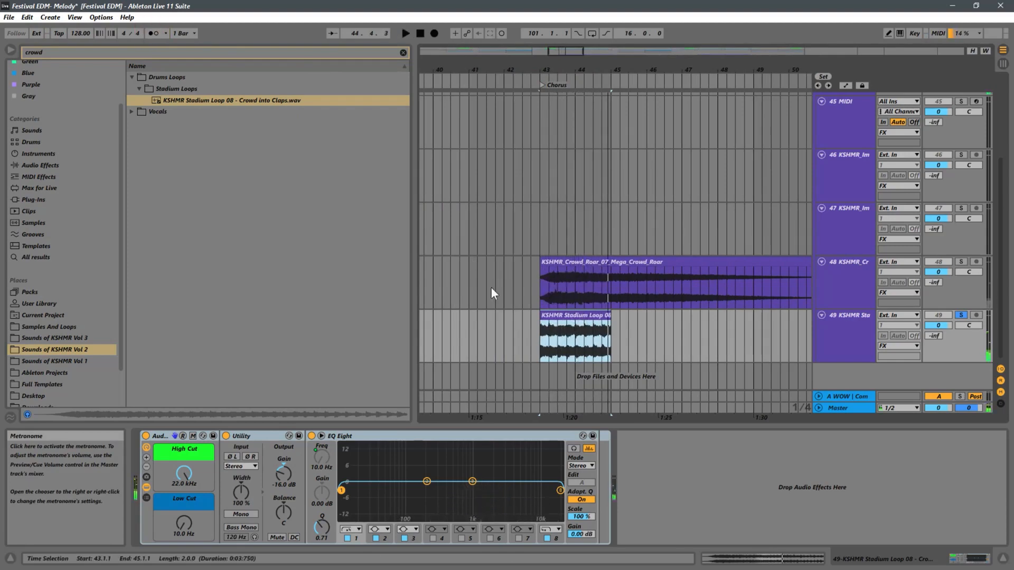
key(ctrl+d)
key(ctrl+d)
key(ctrl+d)
key(ctrl+d)
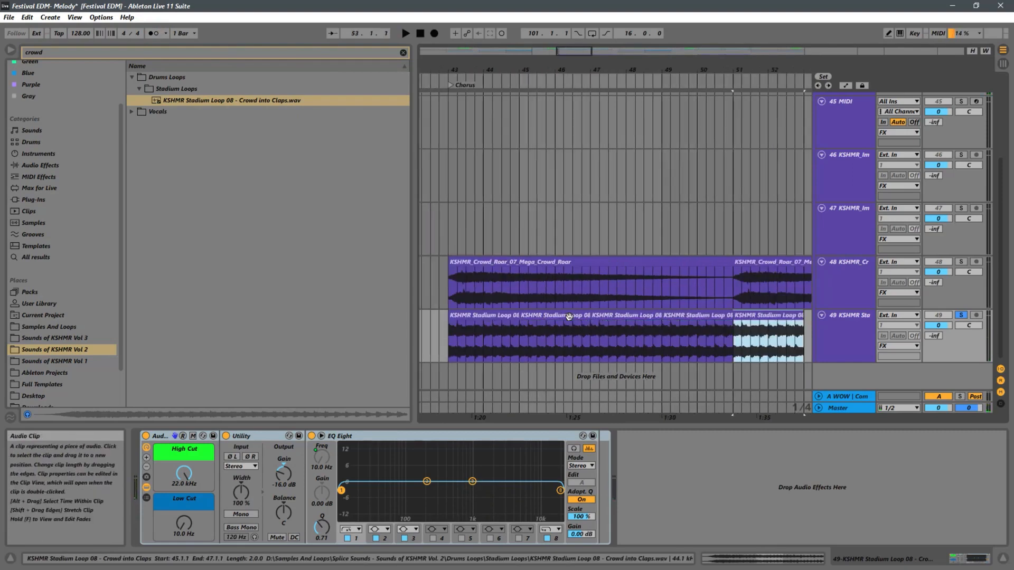
drag(470, 69, 528, 5)
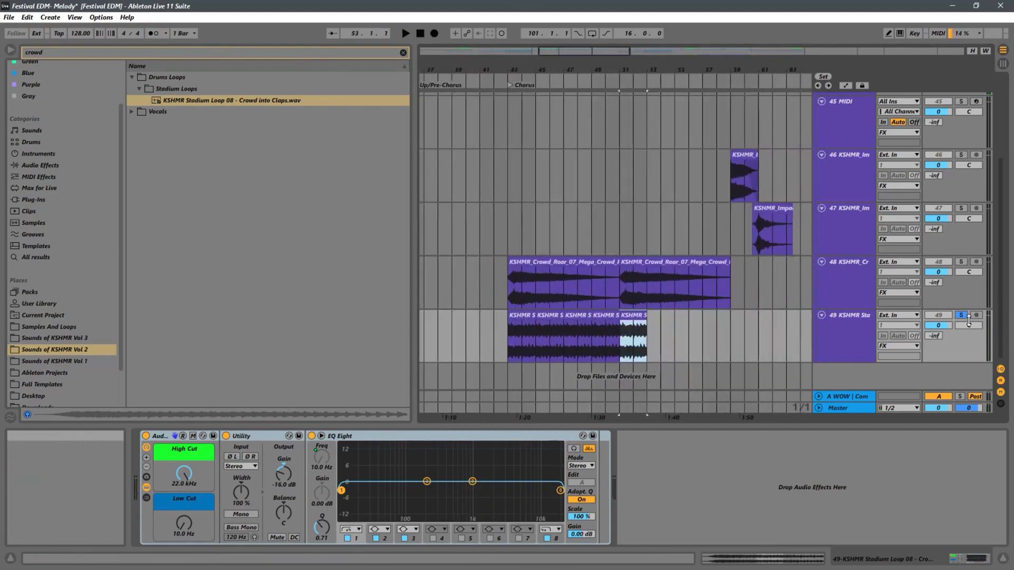
Play the clap loops together with the full mix from the start of the Chorus at 43.1.1
click(483, 340)
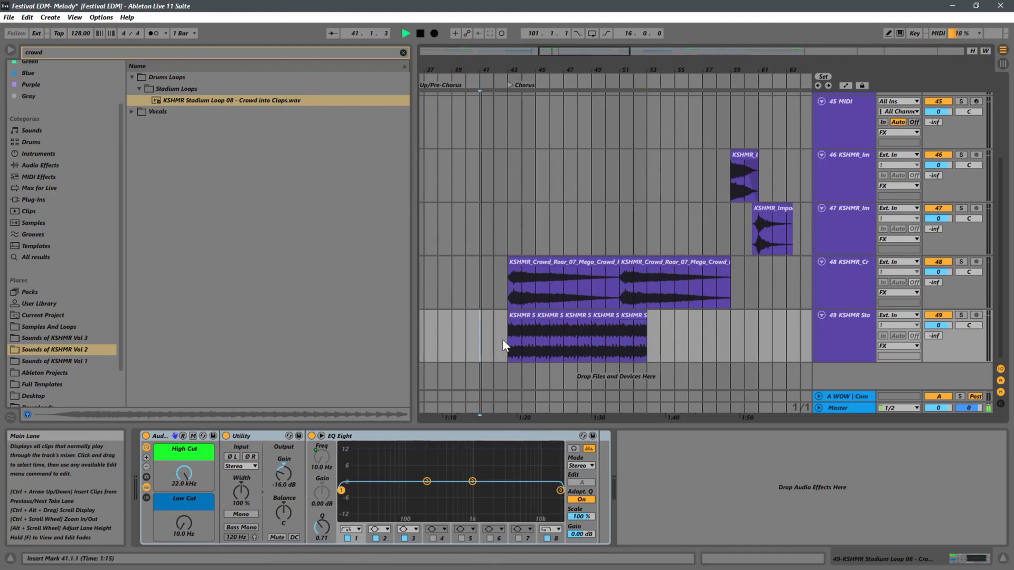
click(507, 339)
key(space)
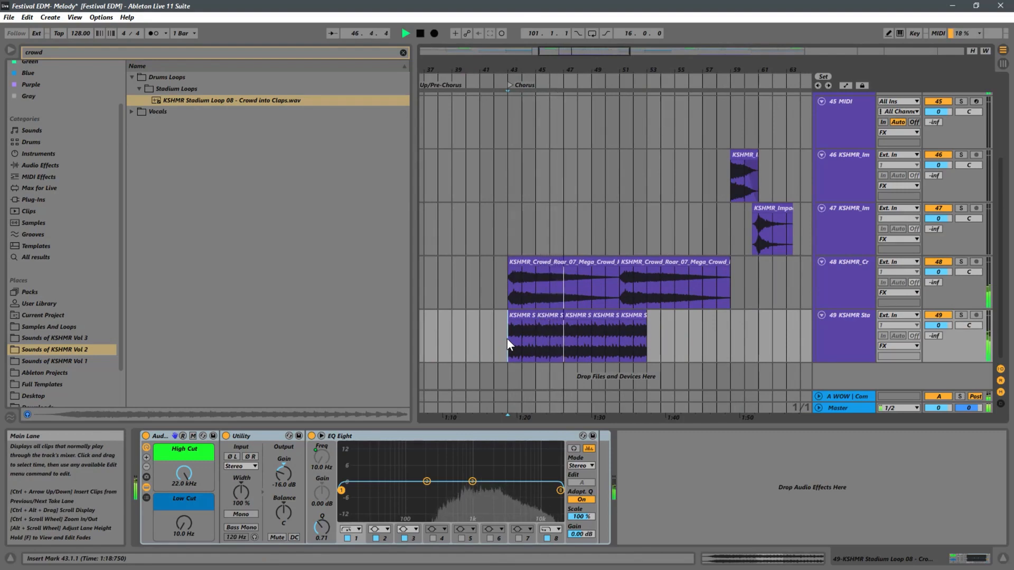
Duplicate the last stadium clip three times up to 59.1.1 and trim the clip before bar 51 to end at 50.1.1
click(634, 316)
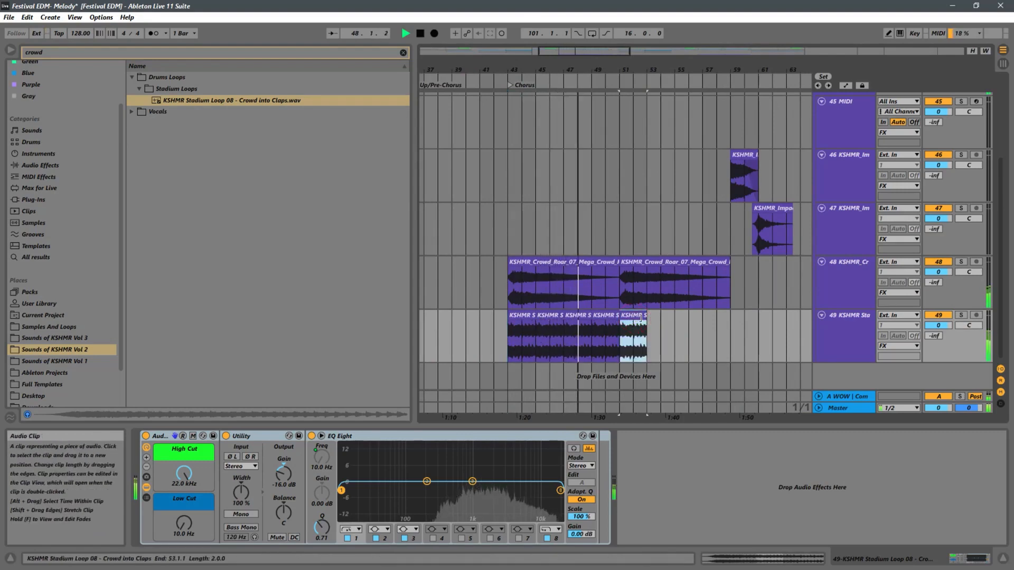
key(ctrl+d)
key(ctrl+d)
key(ctrl+d)
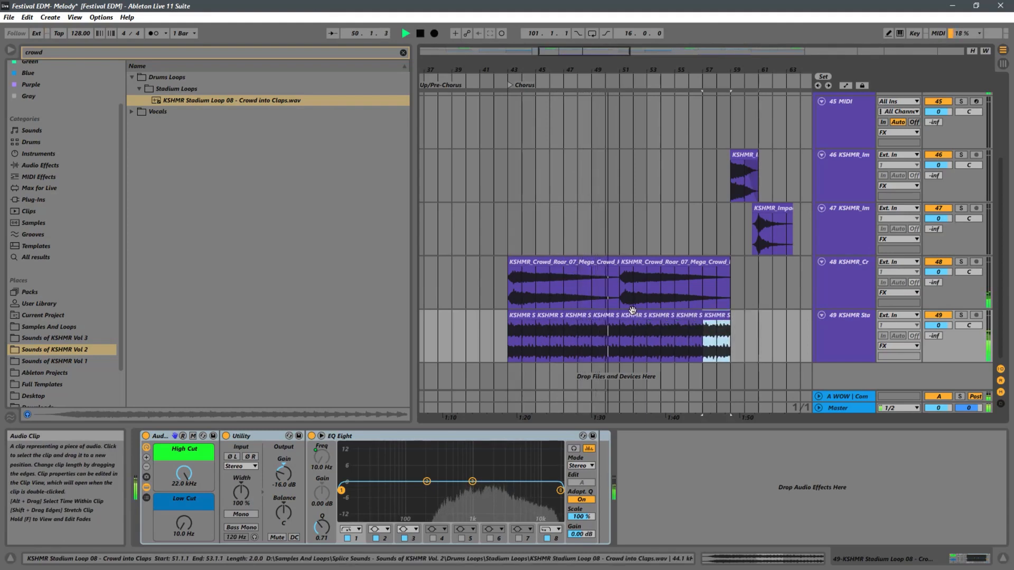
click(626, 315)
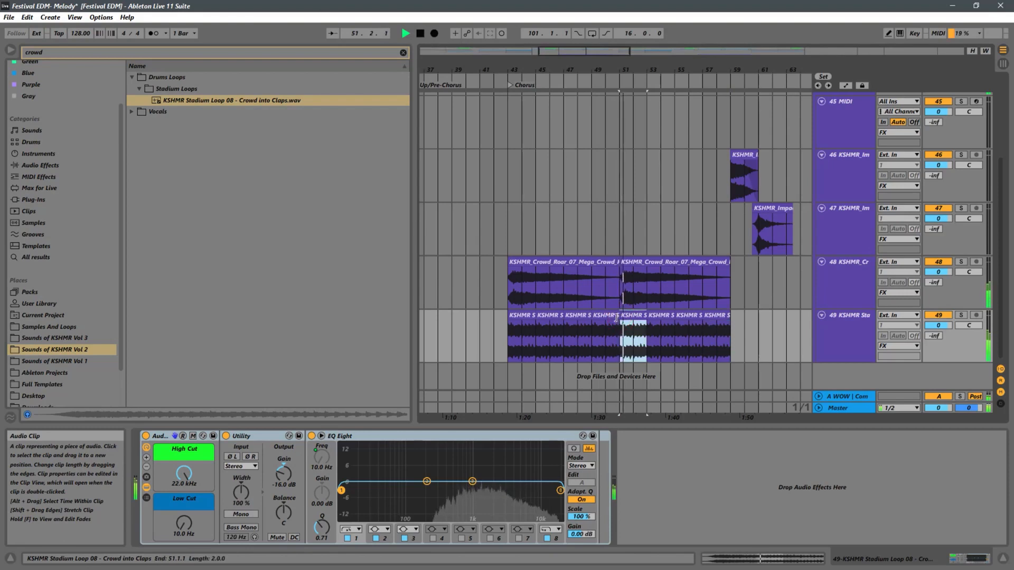
drag(617, 317, 605, 318)
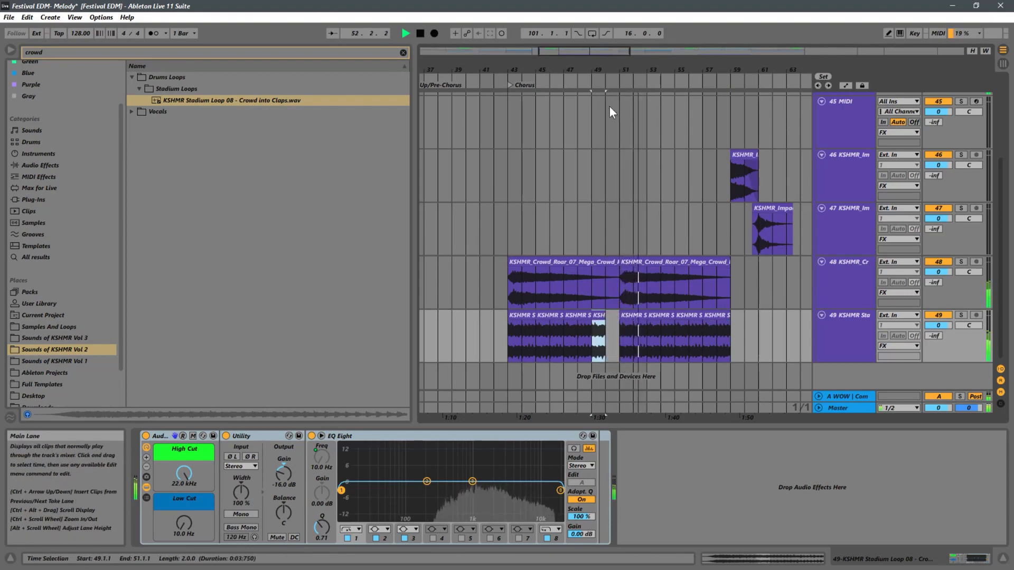
Deactivate the first crowd roar clip on track 48 and play the Chorus without it from 43.1.1
click(517, 261)
key(0)
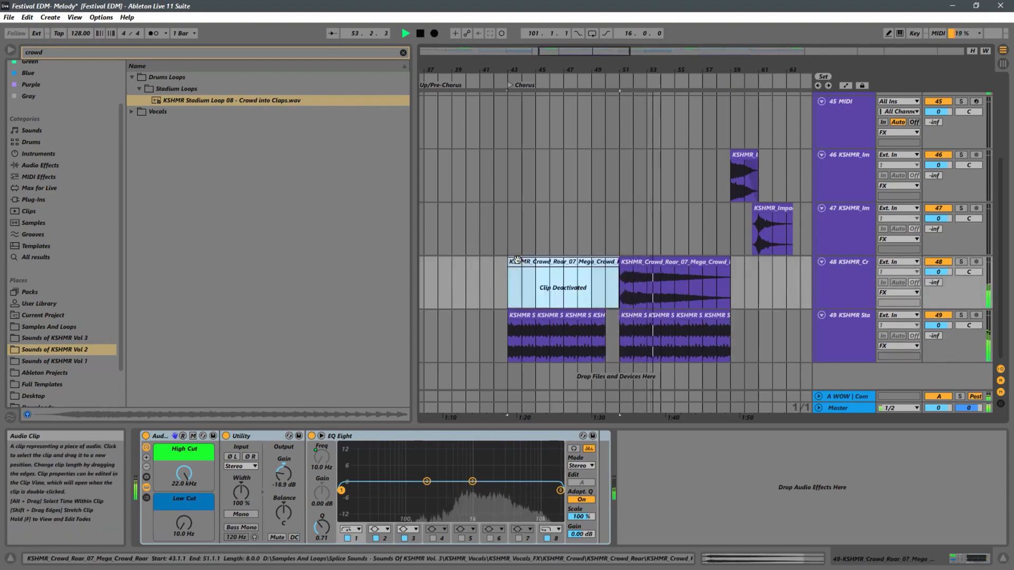
click(512, 290)
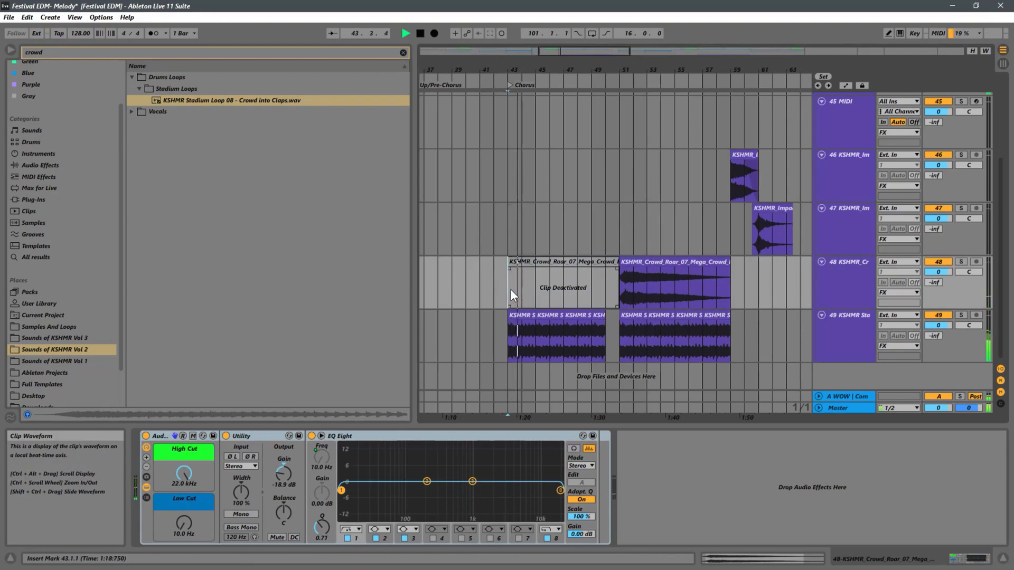
click(493, 288)
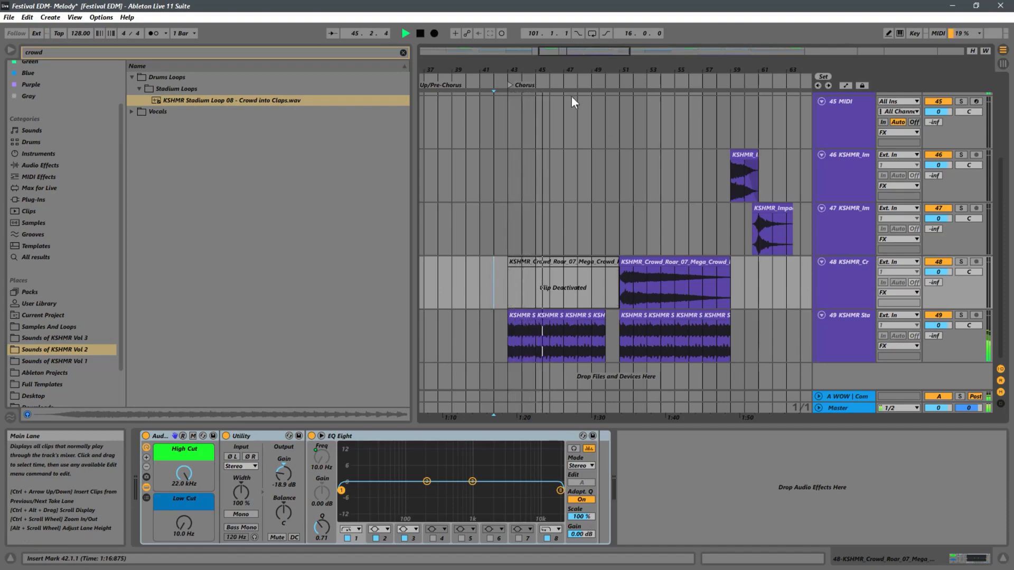
drag(478, 67, 567, 7)
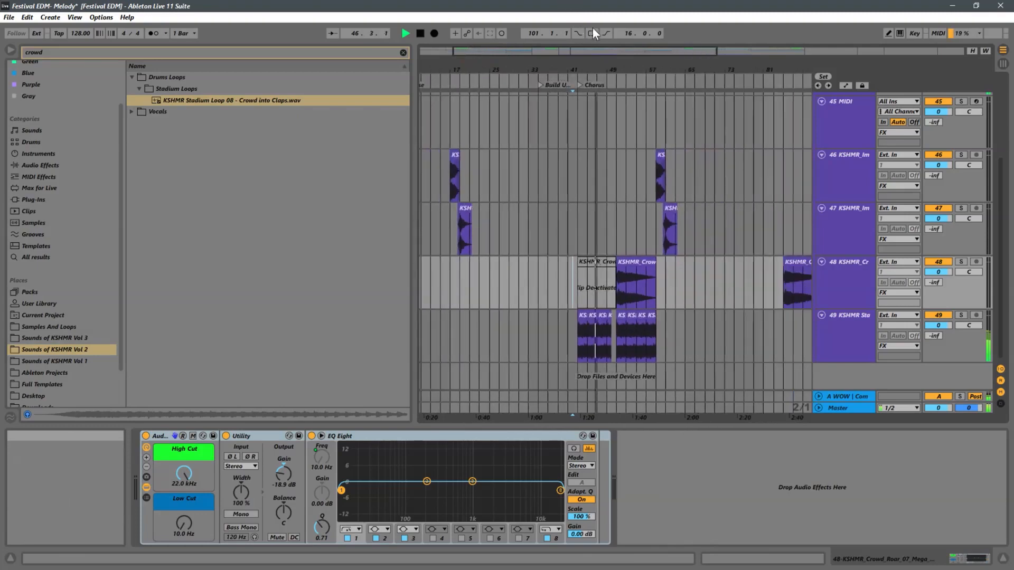
key(space)
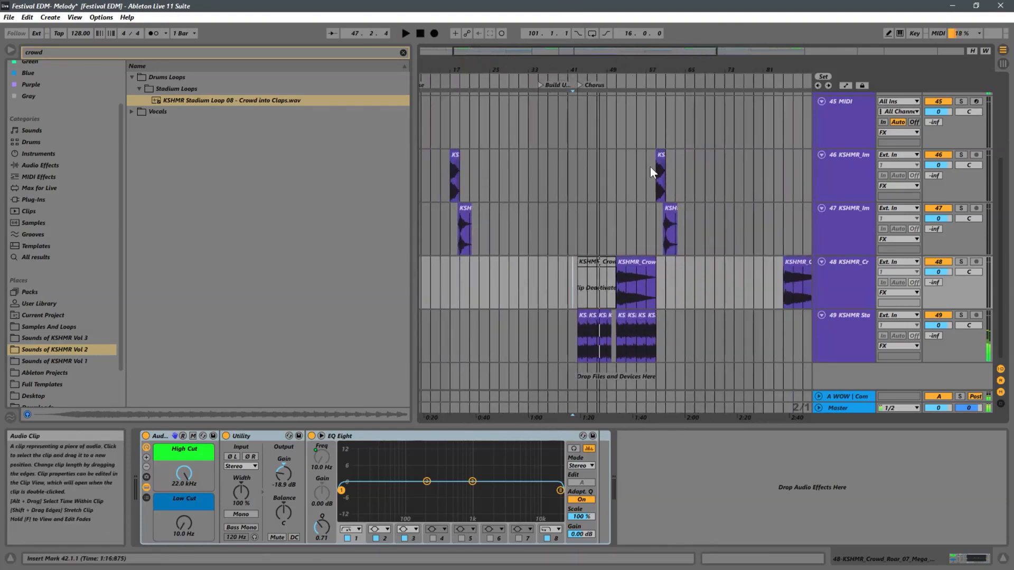
Reactivate the first crowd roar clip, move it to 33.1.1 ahead of the Chorus, and play it from there
click(632, 262)
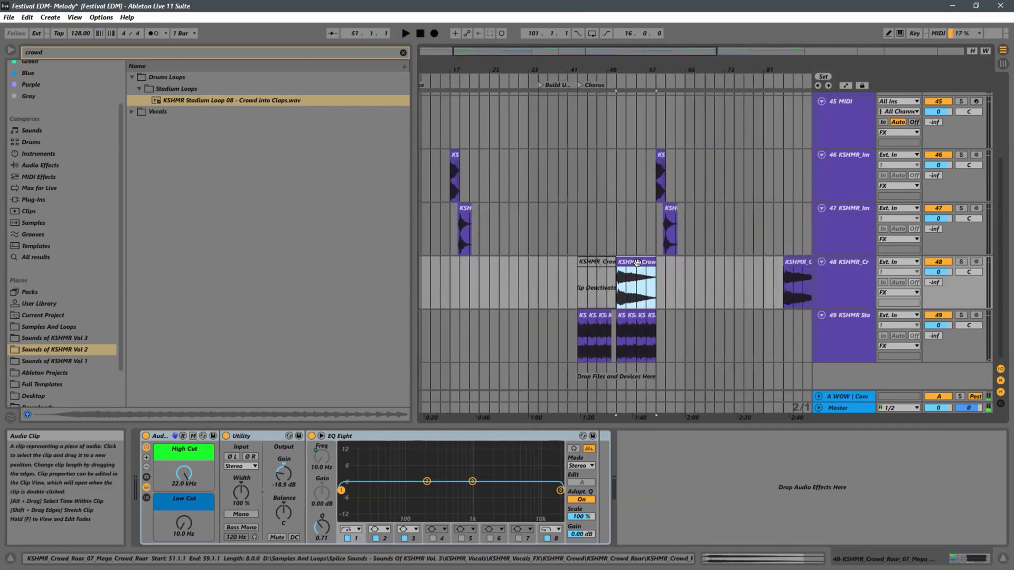
click(594, 264)
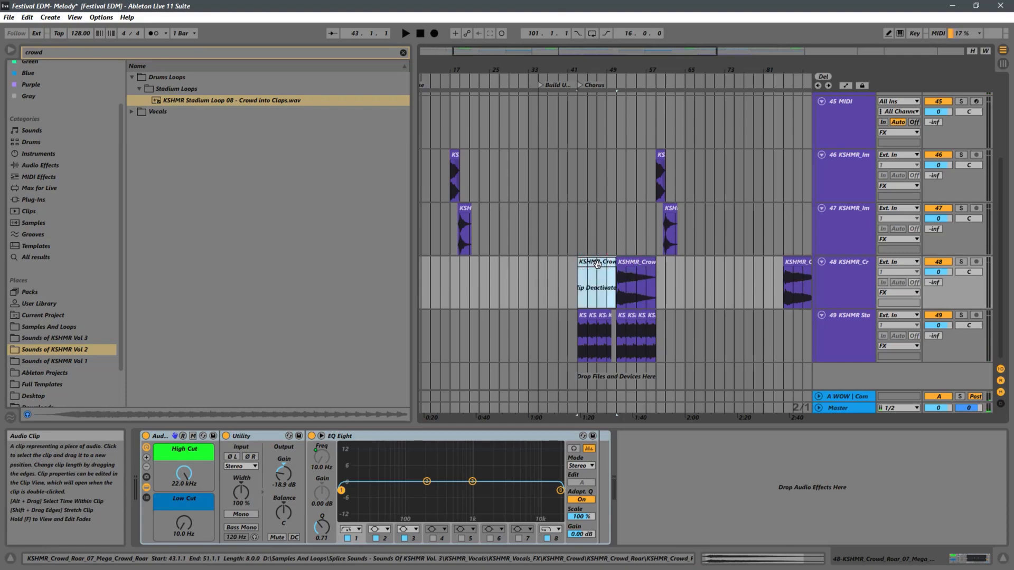
key(0)
drag(596, 264, 546, 264)
key(space)
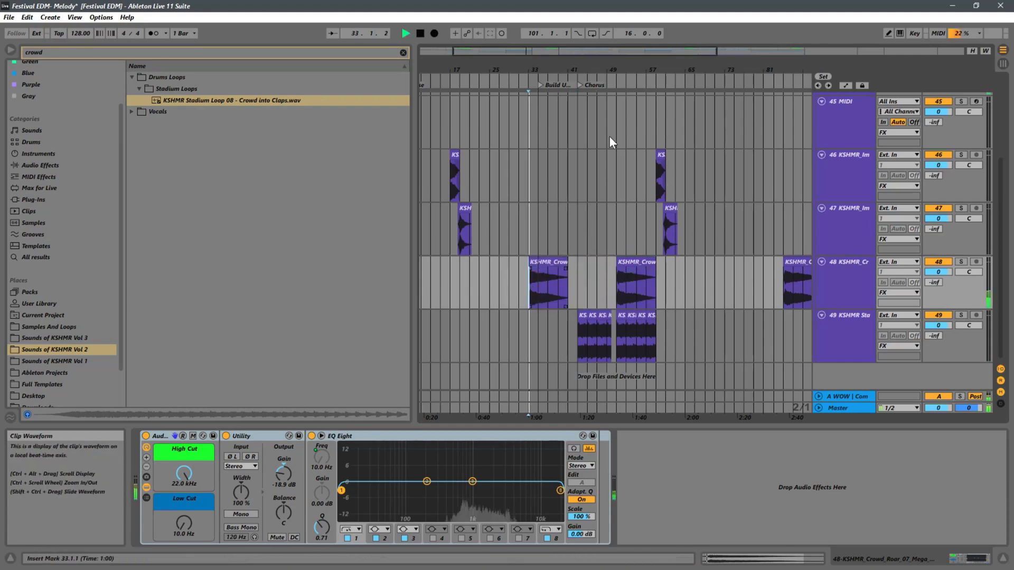
drag(536, 69, 580, 230)
scroll(580, 230, up, 3)
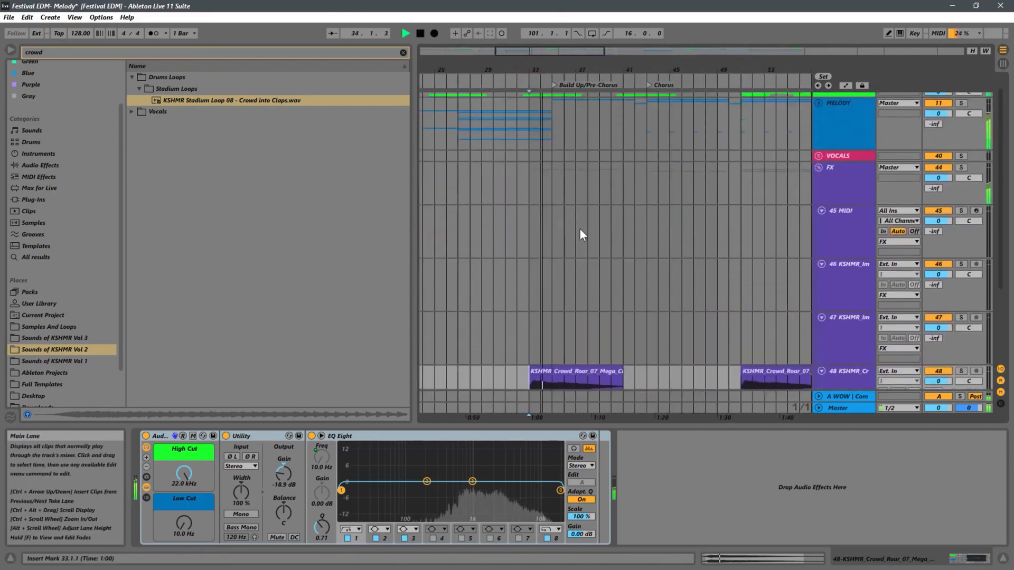
scroll(581, 229, down, 3)
Try the crowd roar clip at 29.1.1 and at 27.1.1 on track 48, playing each placement with the mix
drag(544, 262, 497, 264)
key(space)
key(space)
drag(569, 71, 595, 70)
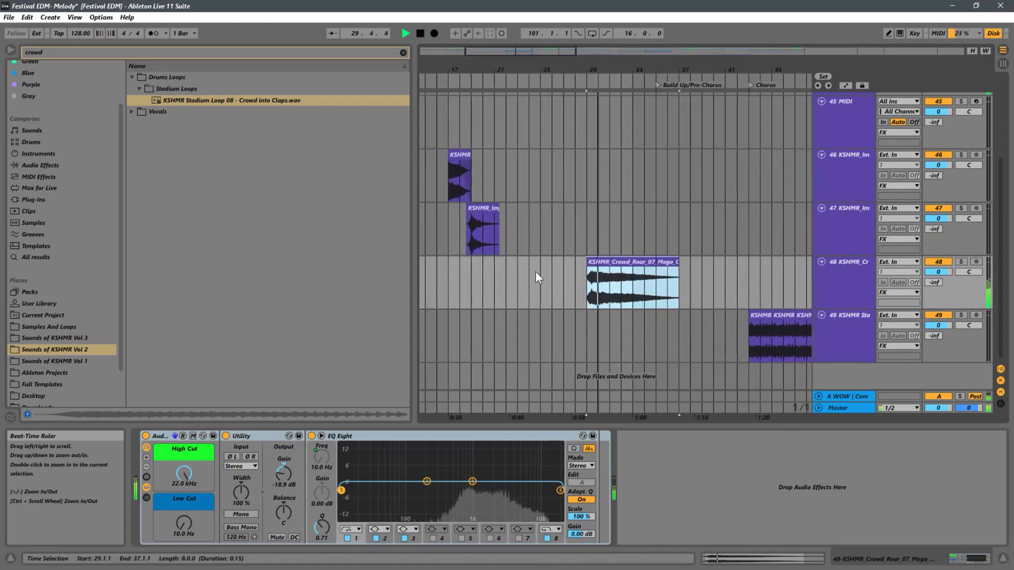
click(534, 273)
key(space)
key(space)
drag(617, 262, 592, 264)
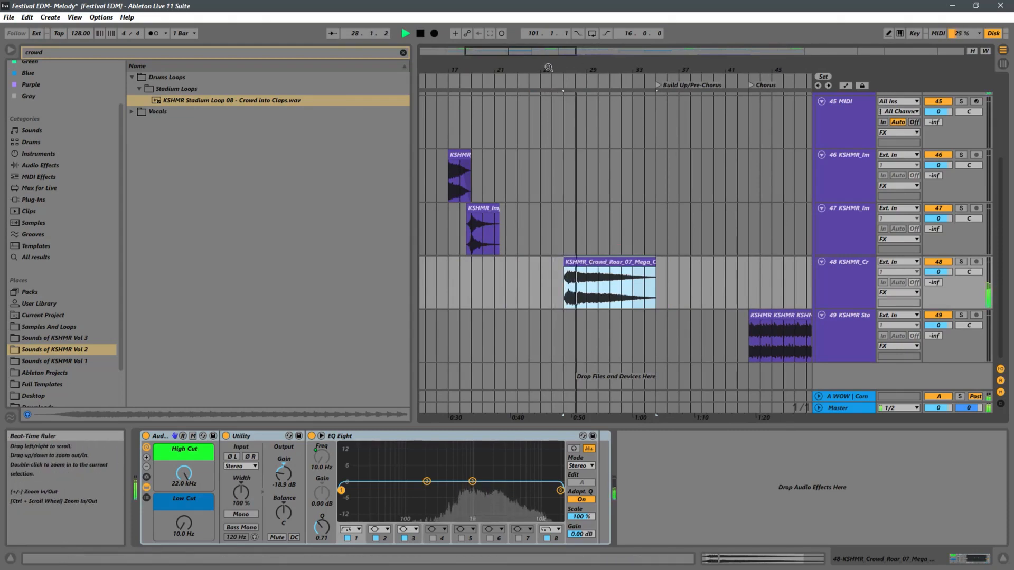
drag(548, 67, 520, 15)
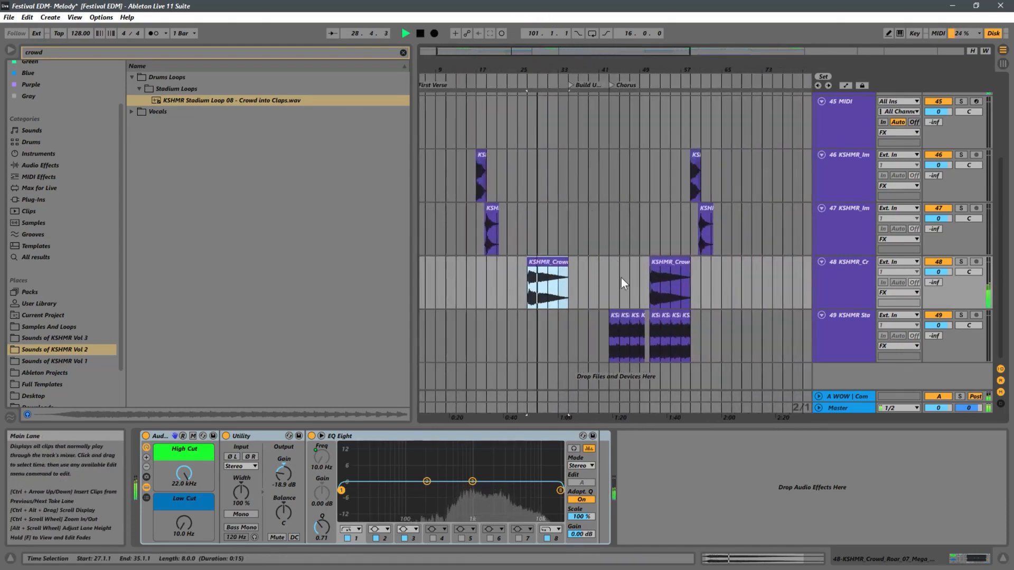
Copy the first stadium clip of the Chorus to 27.1.1 on track 49 and delete the crowd roar clip above it
click(616, 312)
drag(616, 313, 534, 318)
click(559, 293)
key(Delete)
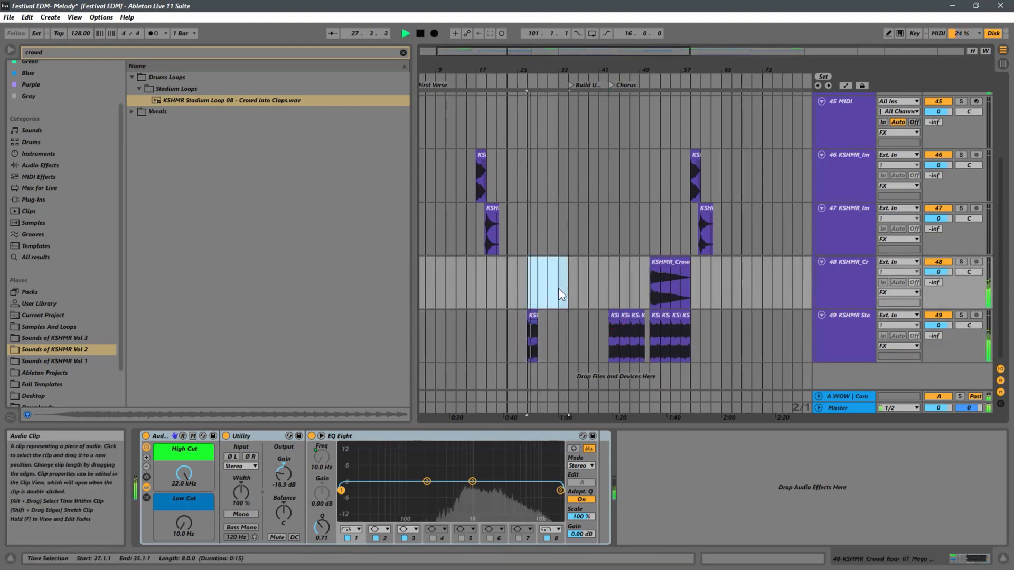
Duplicate the stadium clip at 27.1.1 three times to fill track 49 up to 35.1.1, and listen to the claps
click(533, 314)
key(ctrl+d)
key(ctrl+d)
key(ctrl+d)
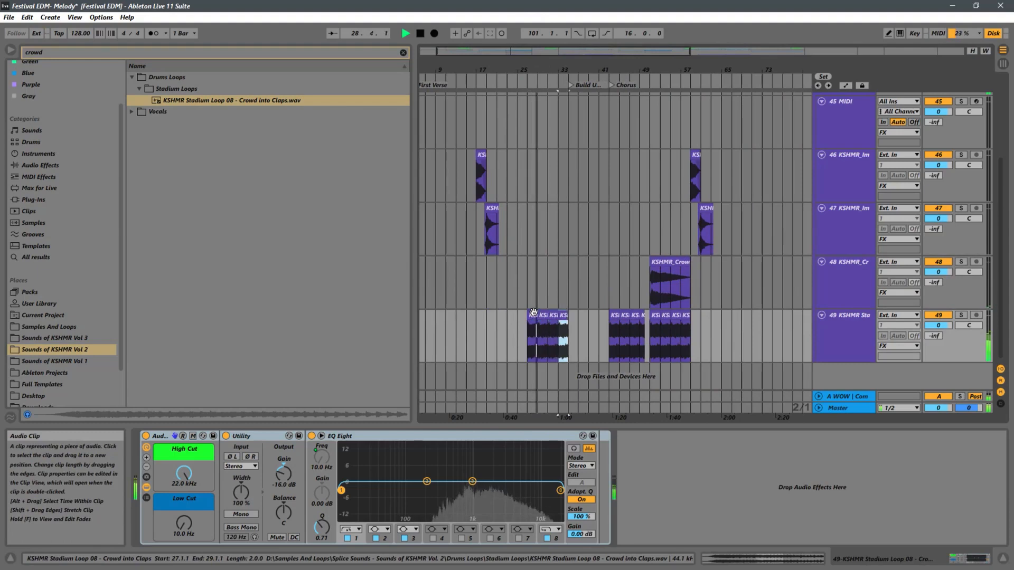
click(575, 302)
scroll(575, 302, up, 5)
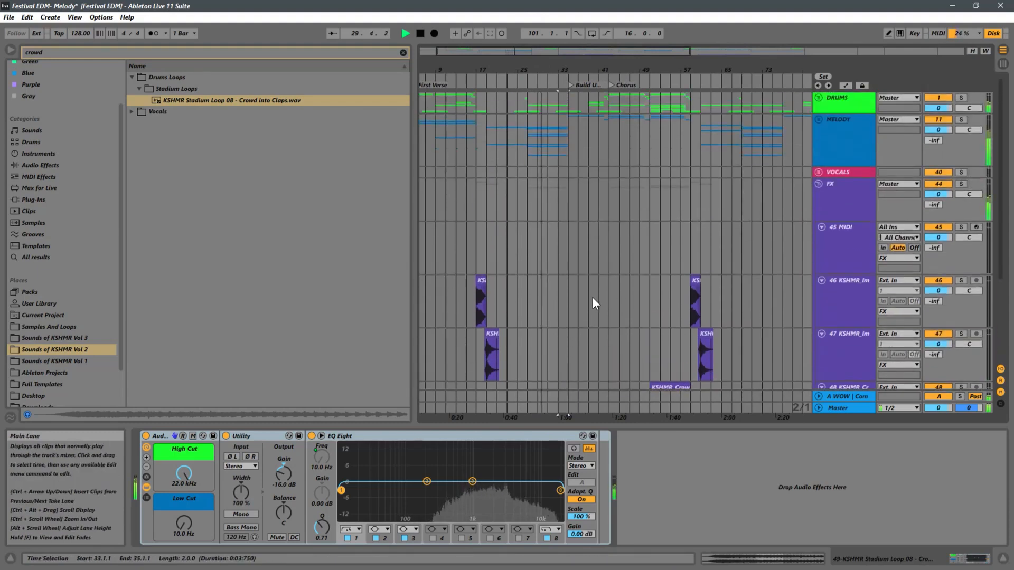
scroll(592, 297, down, 5)
key(space)
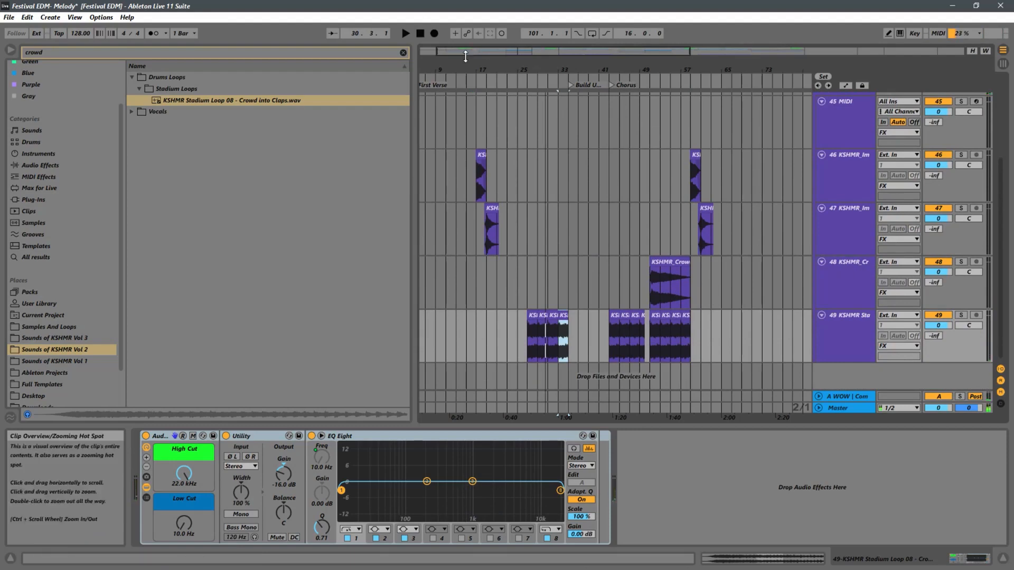
Delete all remaining crowd roar clips from track 48 by clearing 29.1.1 to 121.1.1, and play the arrangement
drag(494, 66, 494, 55)
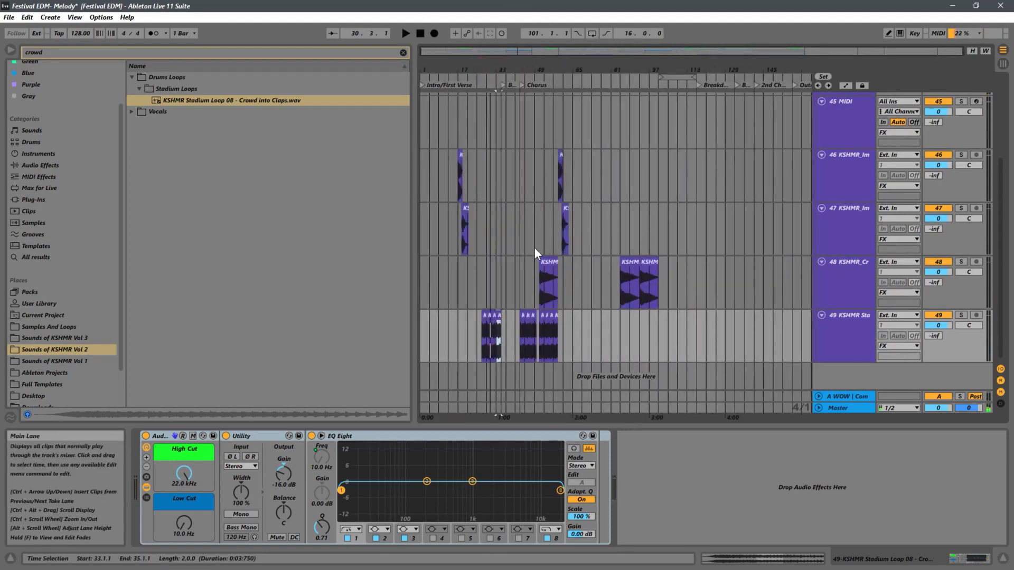
drag(708, 266, 489, 267)
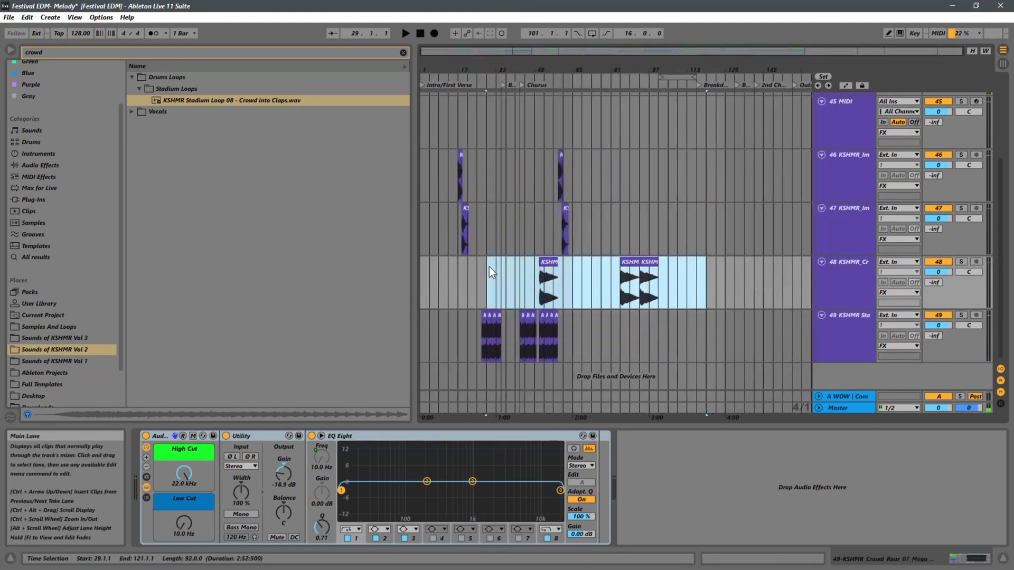
key(Delete)
key(space)
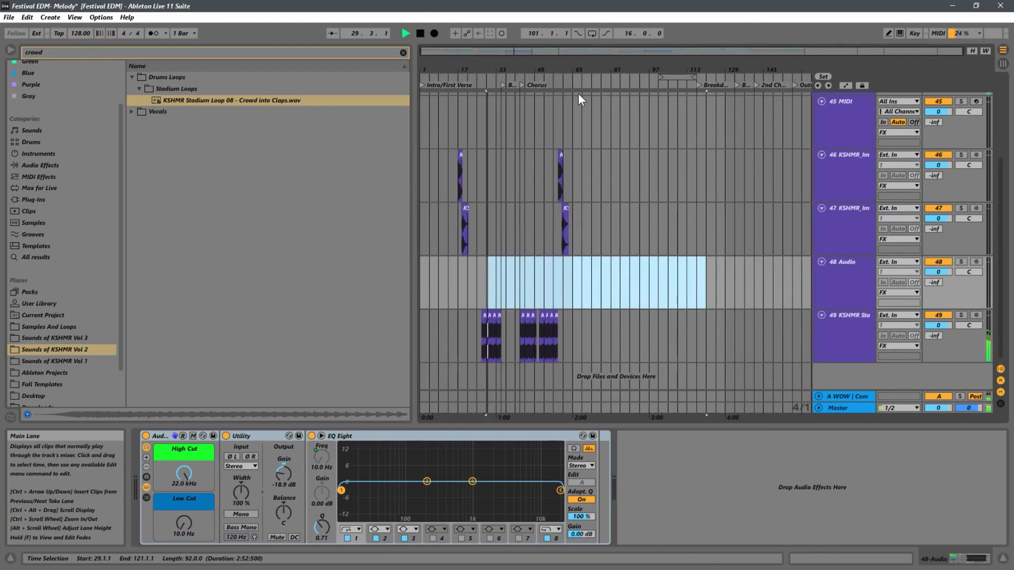
Copy the last two-bar stadium clip of the Chorus from 57.1.1 to 101.1.1 on track 49
drag(540, 69, 566, 110)
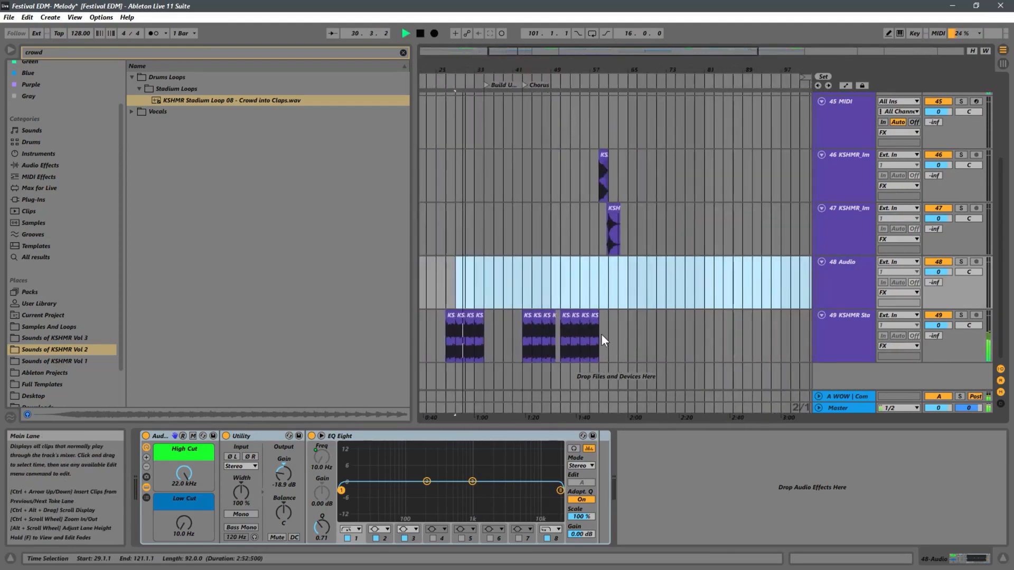
click(595, 314)
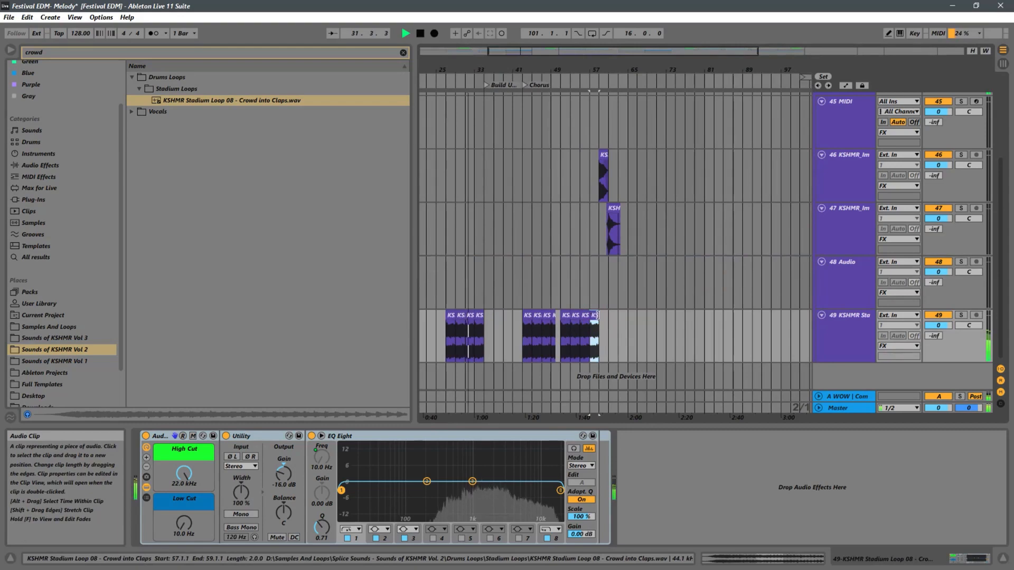
drag(616, 69, 515, 52)
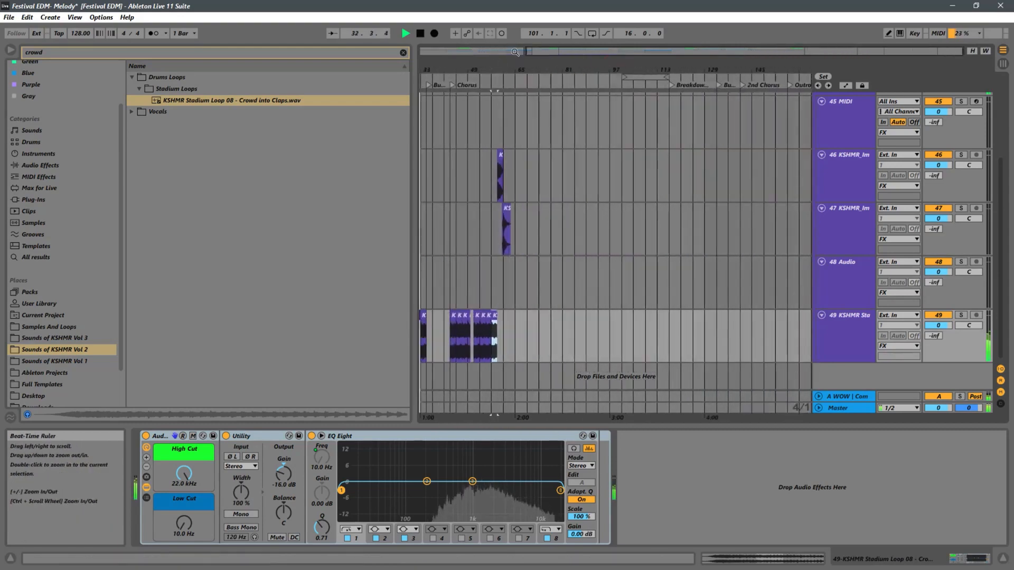
scroll(626, 249, up, 3)
scroll(626, 250, down, 3)
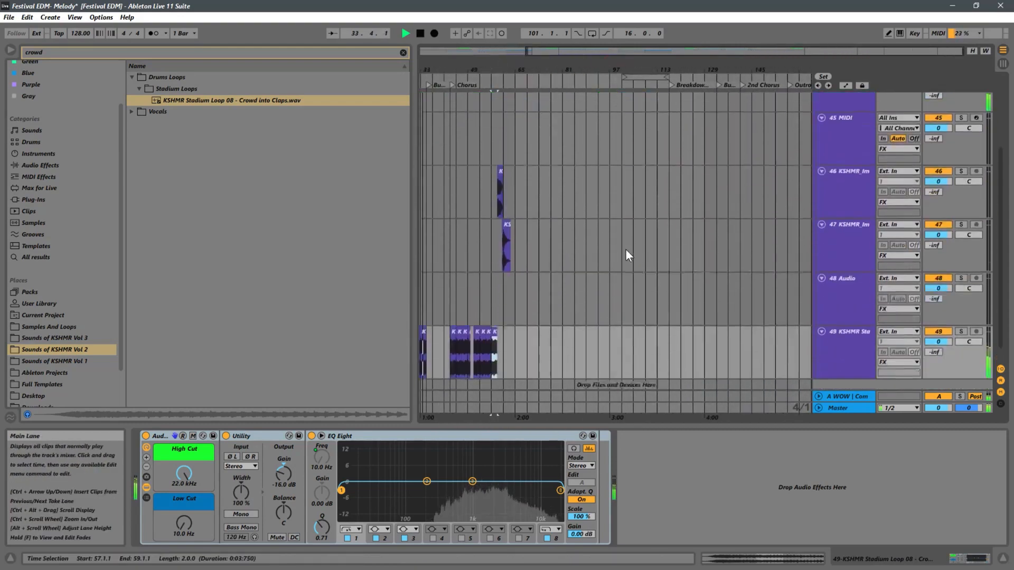
scroll(625, 249, down, 1)
click(611, 327)
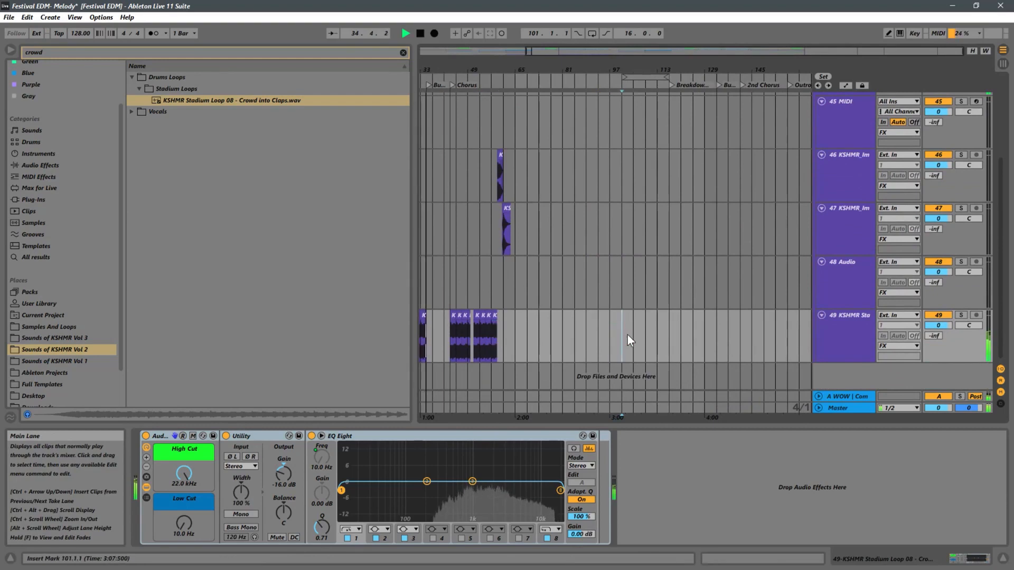
key(ctrl+v)
click(622, 70)
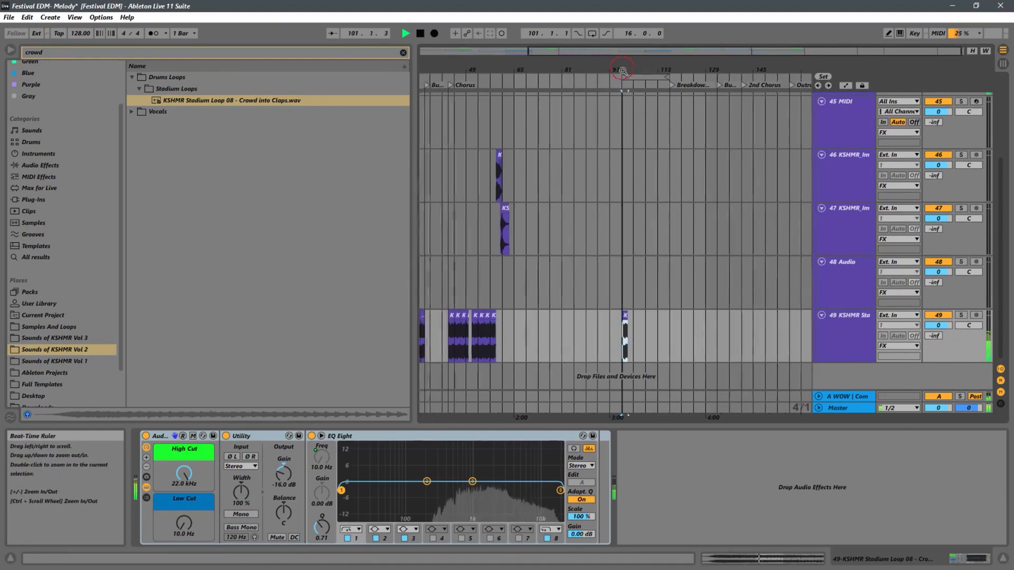
drag(622, 70, 623, 137)
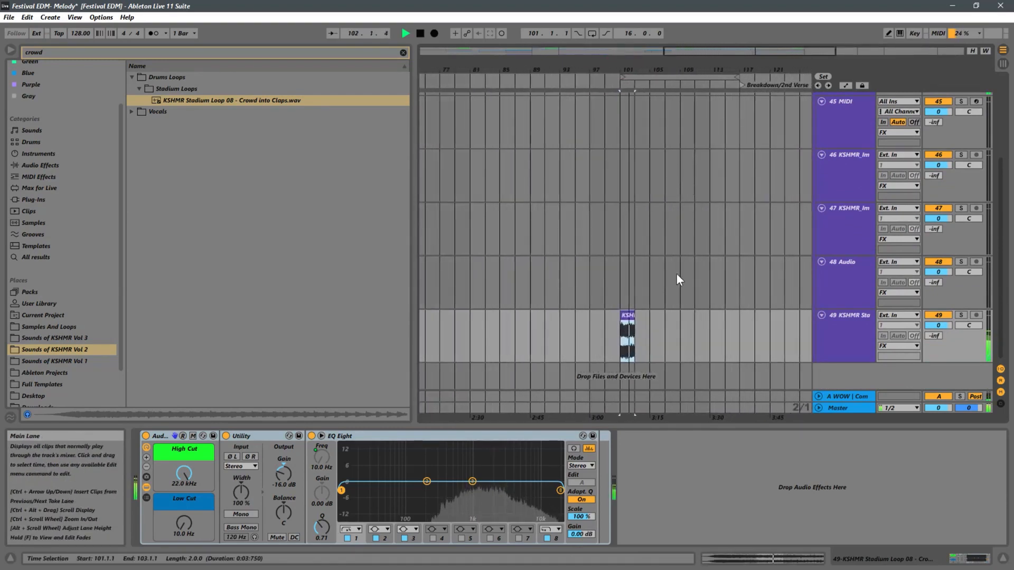
Duplicate the stadium clip at 101.1.1 on track 49 four times, filling the track up to 111.1.1
key(ctrl+d)
key(ctrl+d)
key(ctrl+d)
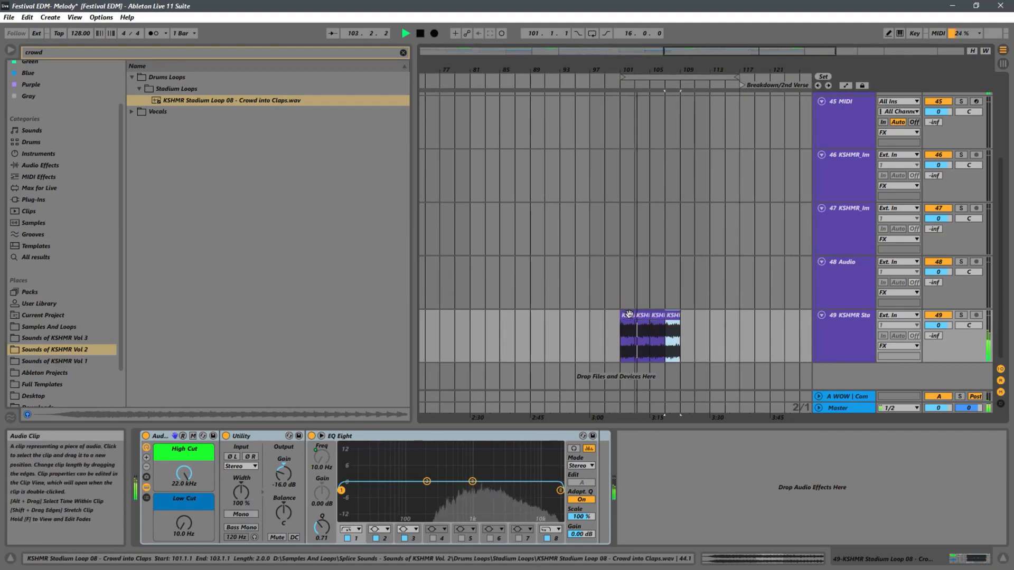
key(ctrl+d)
Copy the stadium clip from 101.1.1 to 81.1.1 on track 49 and play the arrangement from there
click(629, 314)
drag(629, 314, 485, 322)
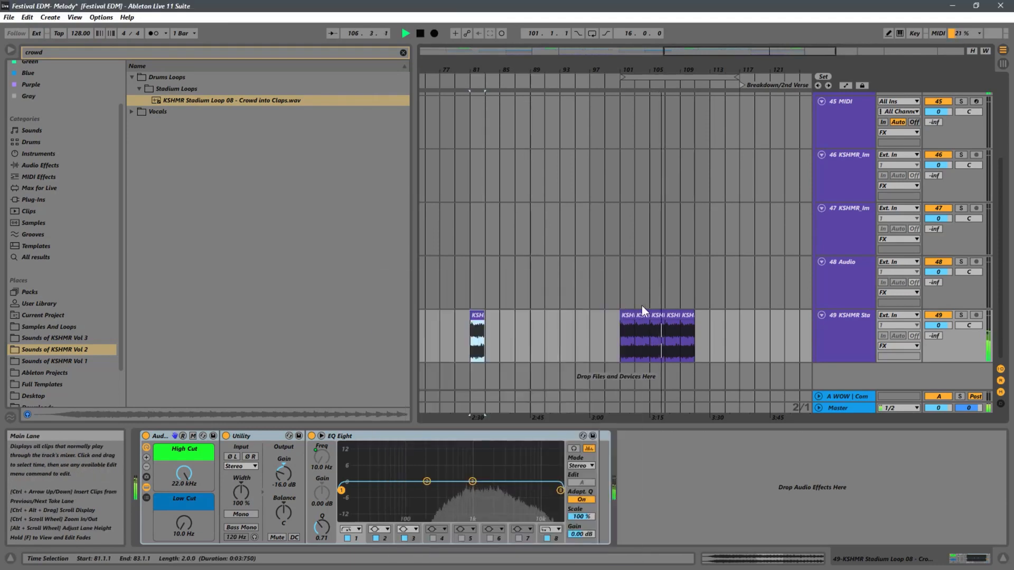
key(space)
key(space)
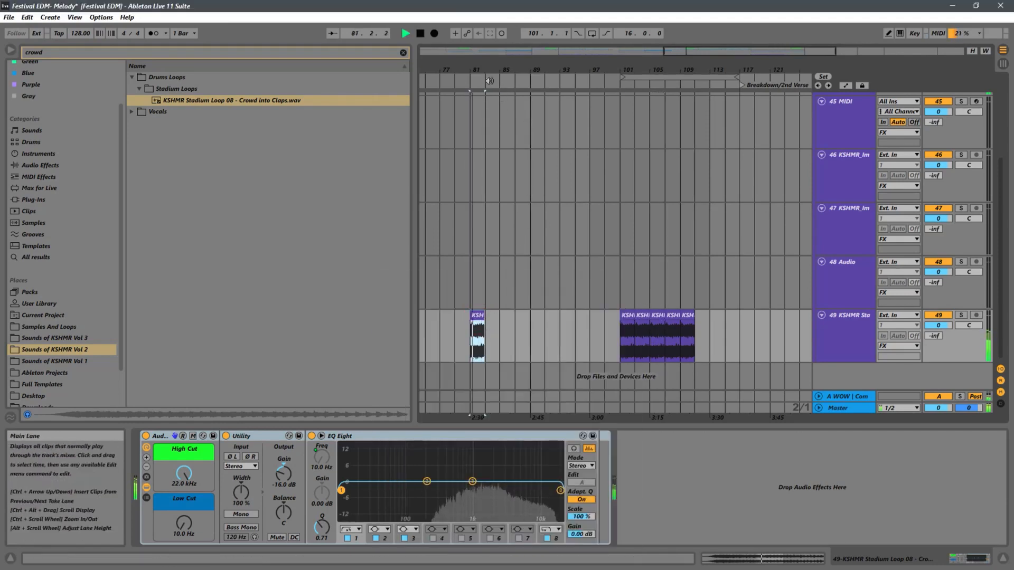
drag(474, 71, 475, 222)
click(576, 319)
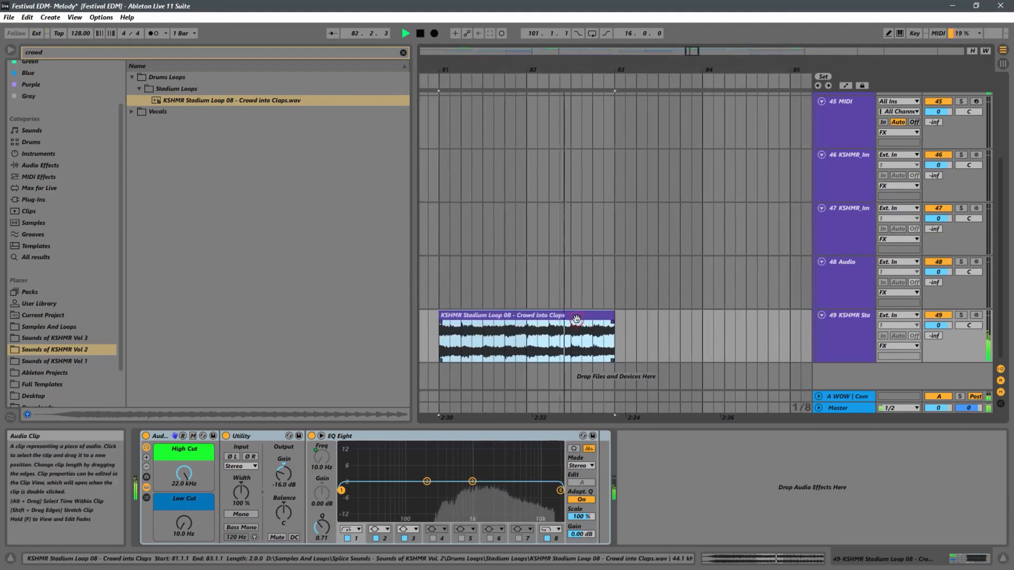
Duplicate the stadium clip at 81.1.1 twice and delete the clips at 81.1.1 and 83.1.1, keeping only the one at 85.1.1
drag(535, 70, 541, 9)
key(ctrl+d)
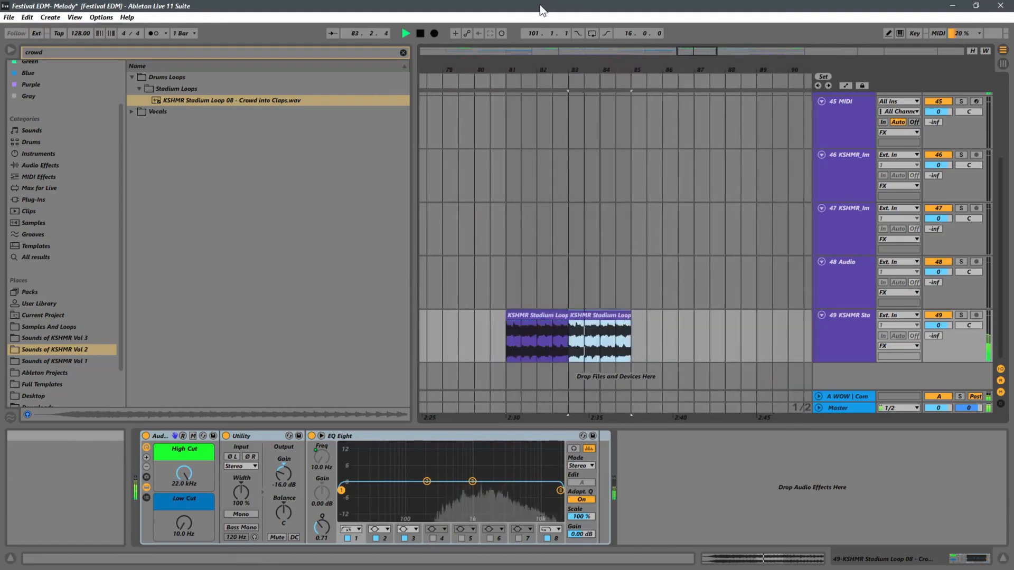
key(ctrl+d)
click(606, 316)
key(Delete)
click(546, 316)
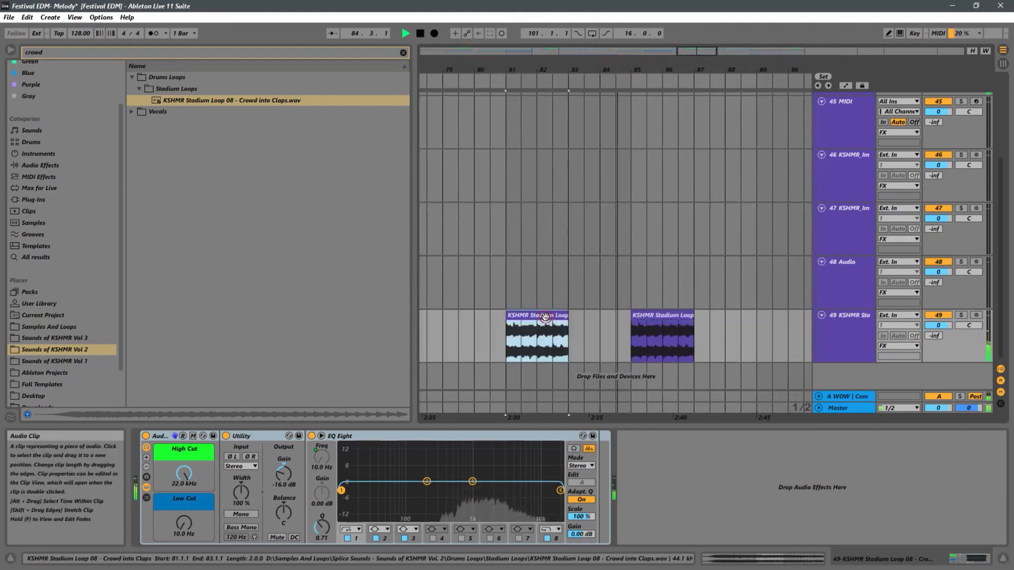
key(Delete)
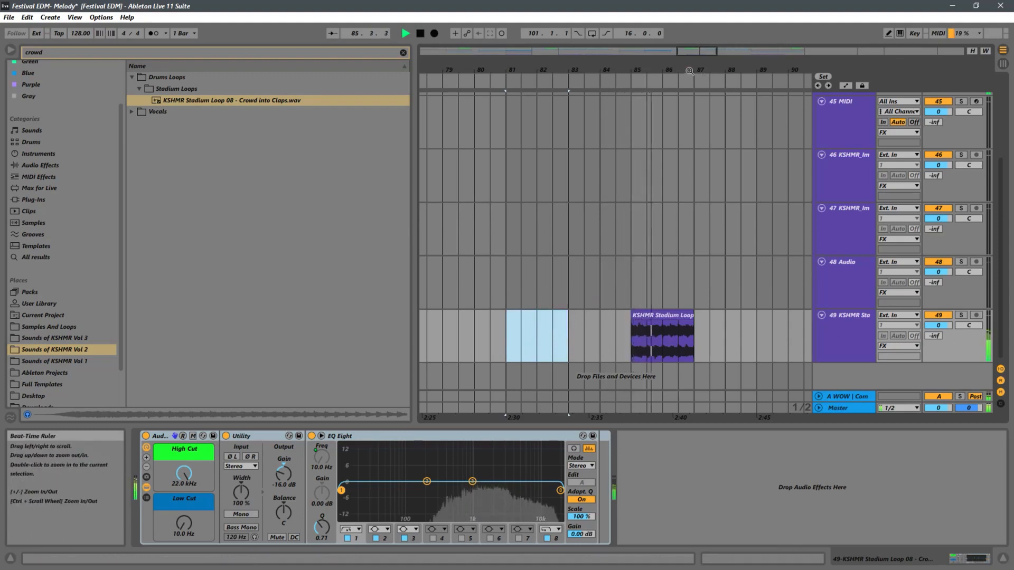
Duplicate the stadium clip at 85.1.1 seven times to fill track 49 up to 101.1.1
drag(690, 70, 682, 16)
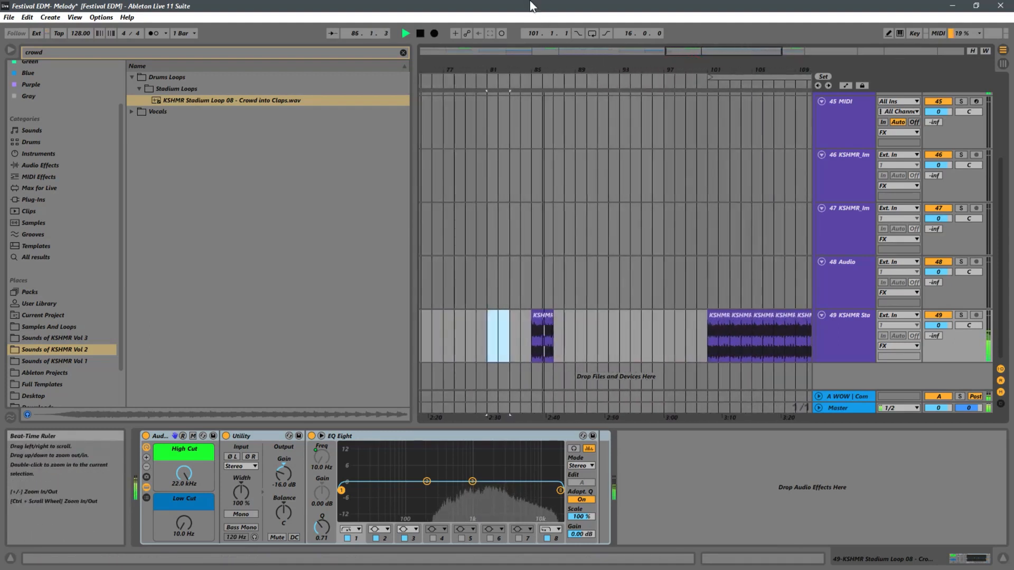
click(539, 315)
key(ctrl+d)
key(ctrl+d)
key(ctrl+d)
key(ctrl+d)
key(ctrl+d)
key(ctrl+d)
key(ctrl+d)
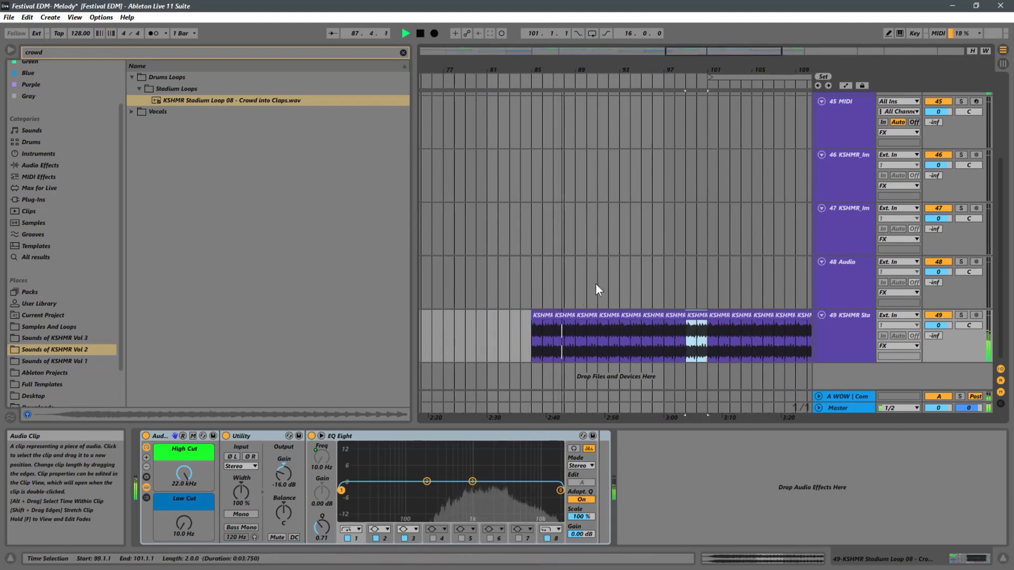
Add a fade-out to the end of the stadium clip spanning 91.1.1 to 93.1.1 and play it from 91.1.1
drag(639, 70, 642, 30)
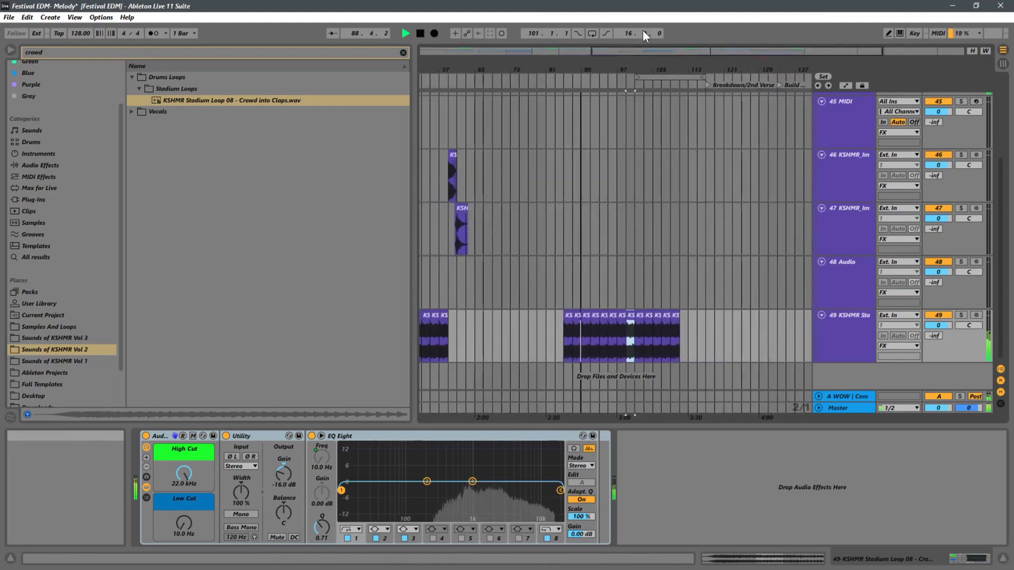
drag(669, 66, 692, 36)
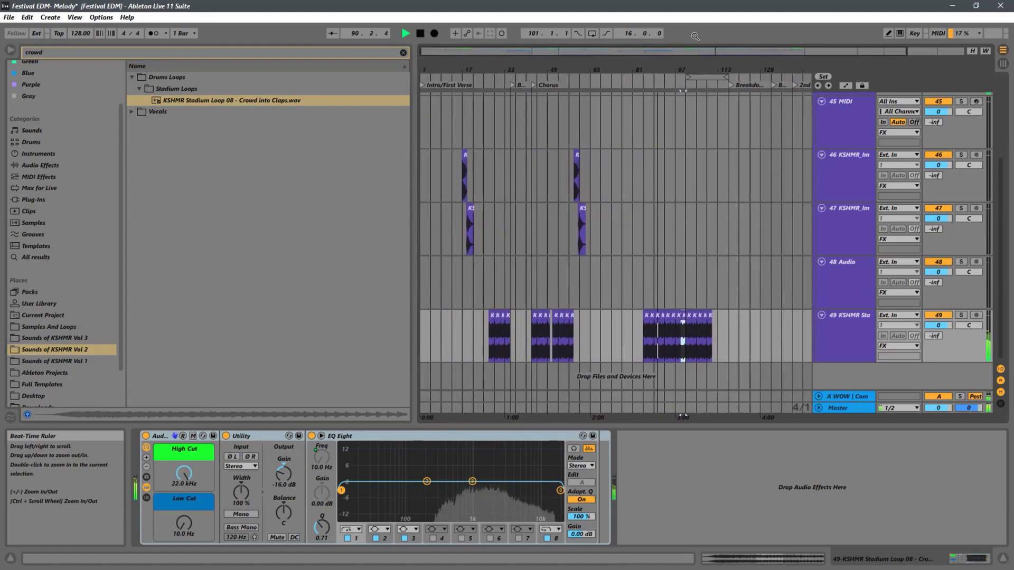
click(648, 69)
drag(648, 70, 671, 127)
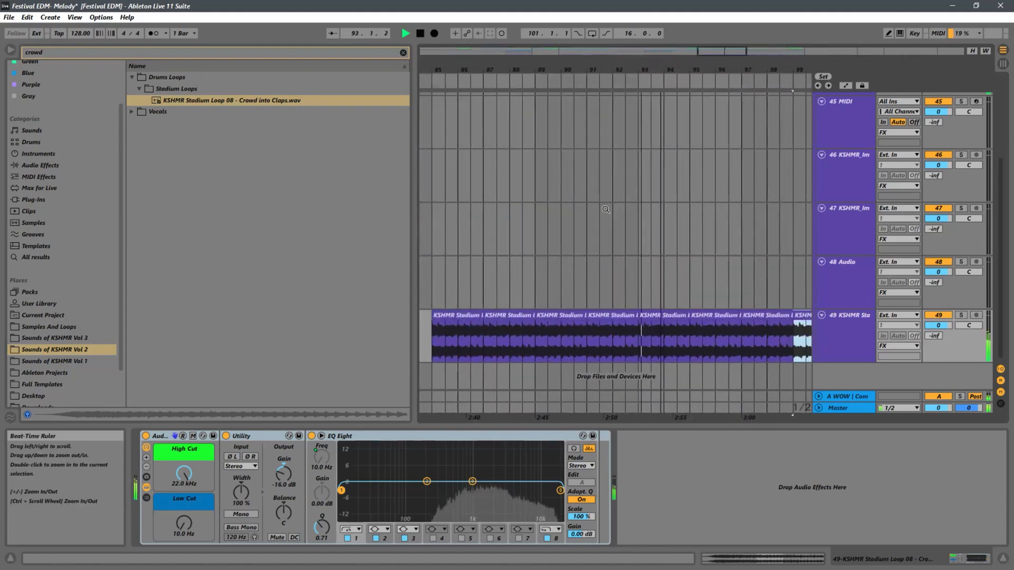
click(600, 338)
mouse_move(637, 316)
mouse_down()
mouse_move(614, 317)
mouse_move(638, 317)
mouse_up()
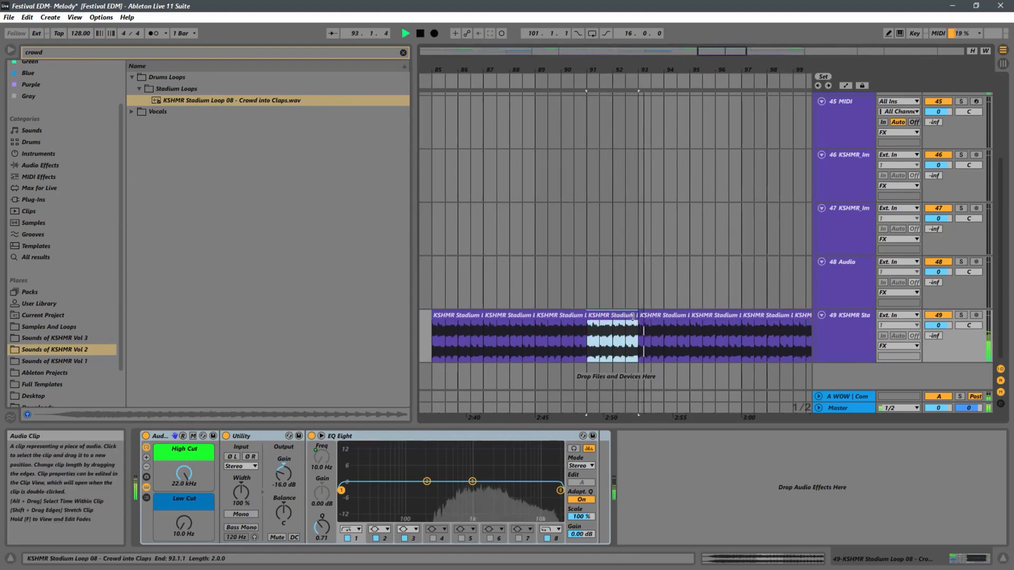
click(595, 338)
key(space)
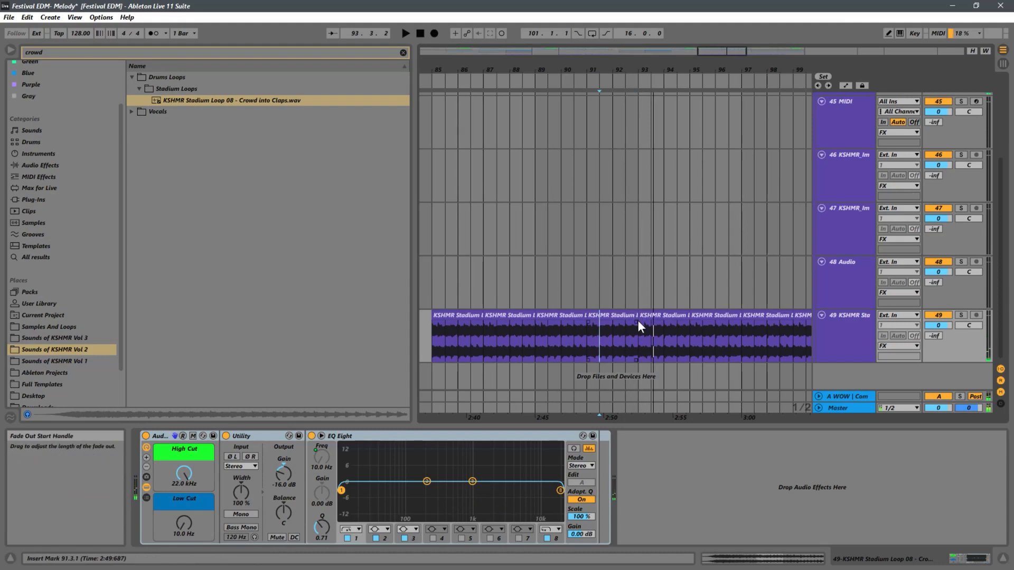
click(585, 340)
key(space)
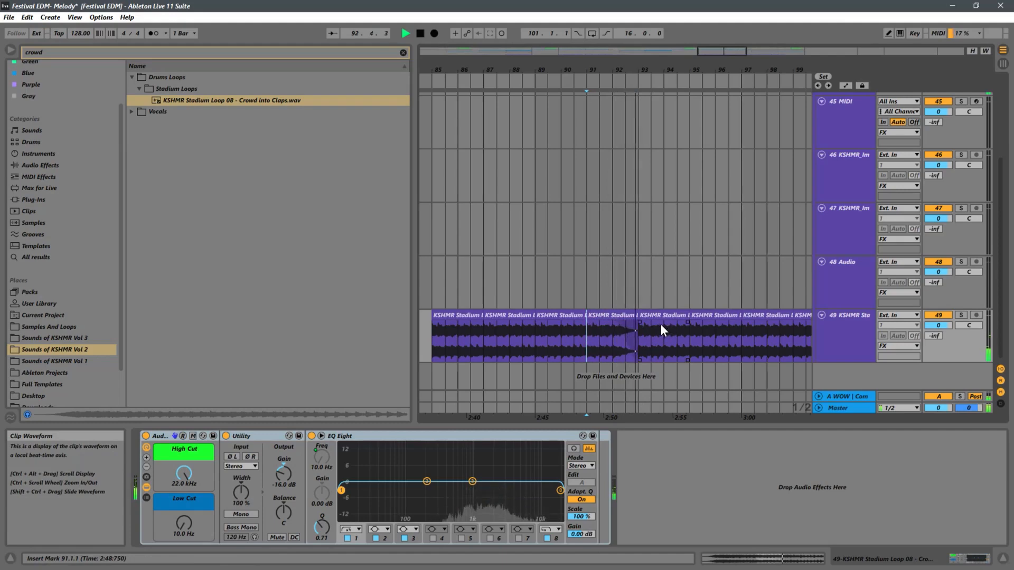
Clear the stadium clips on track 49 from 93.1.1 to 112.1.1 and stop playback
drag(725, 69, 568, 4)
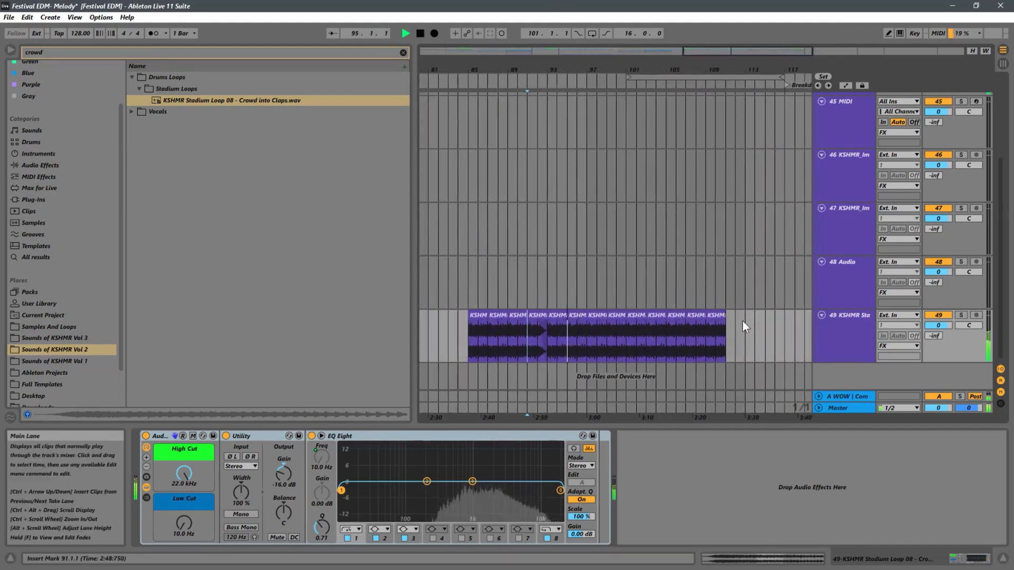
drag(738, 319, 549, 334)
key(space)
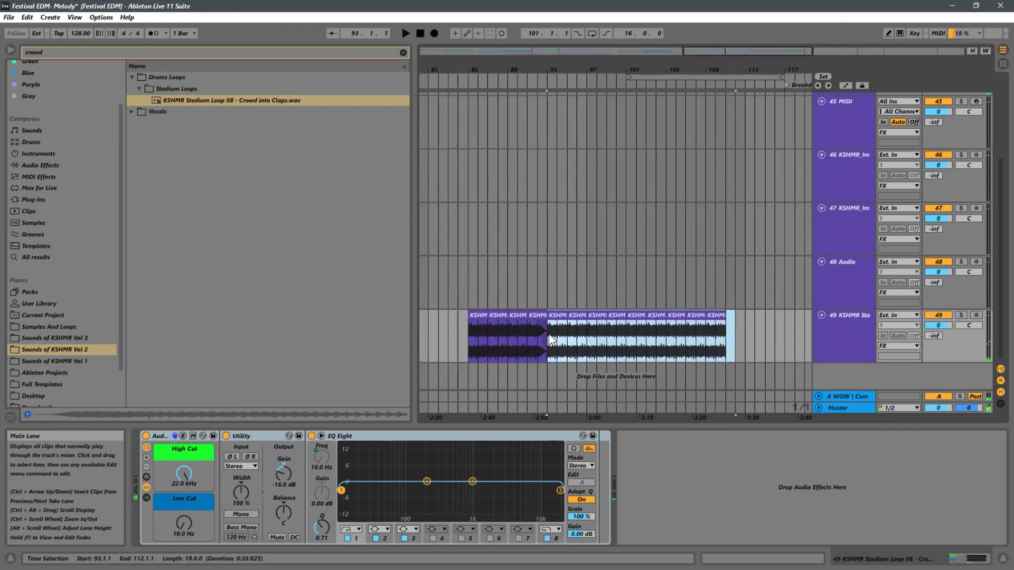
Duplicate the eight-bar stadium section from 85.1.1 to 93.1.1 twice on track 49 and play from 85.1.1
click(483, 330)
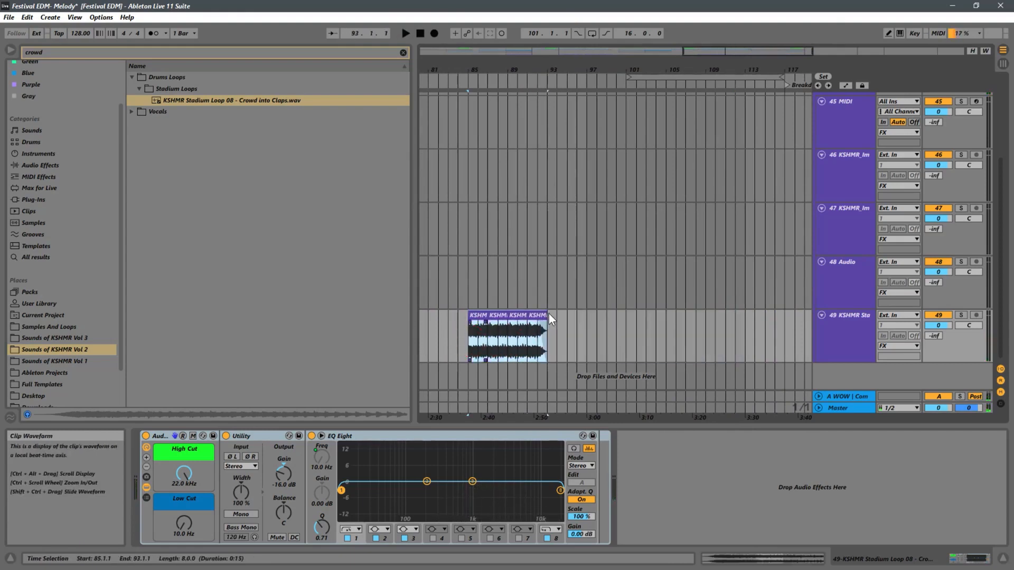
key(ctrl+d)
key(ctrl+d)
click(468, 353)
key(space)
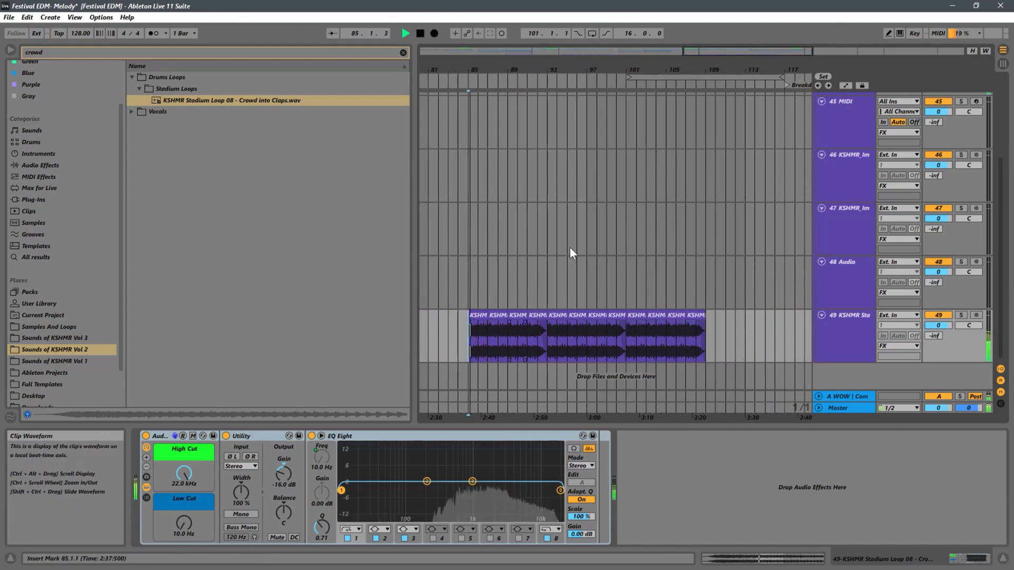
Clear the browser search, narrow the browser to widen the arrangement, and listen to the repeated claps
drag(528, 71, 615, 68)
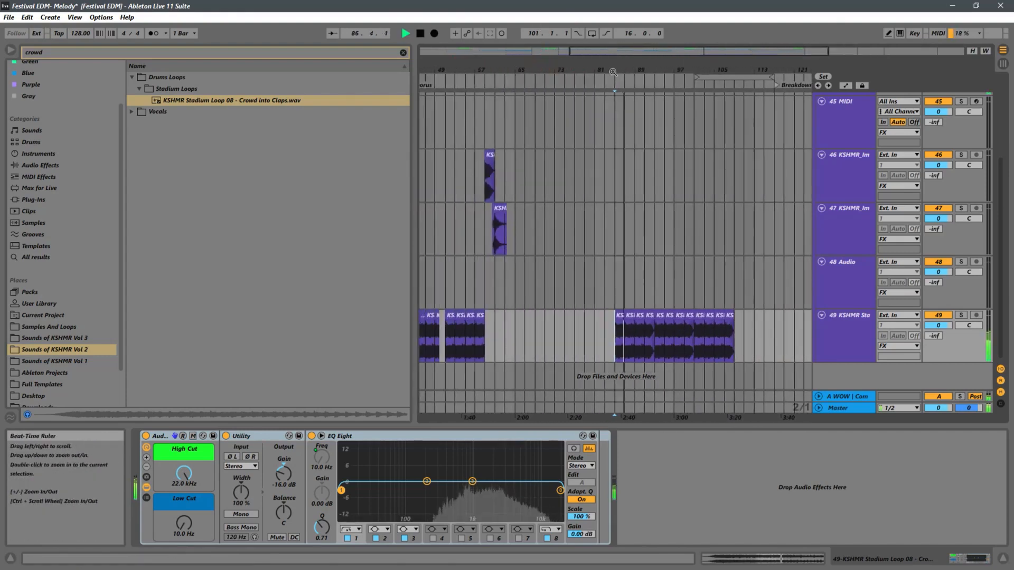
click(403, 53)
drag(417, 106, 281, 113)
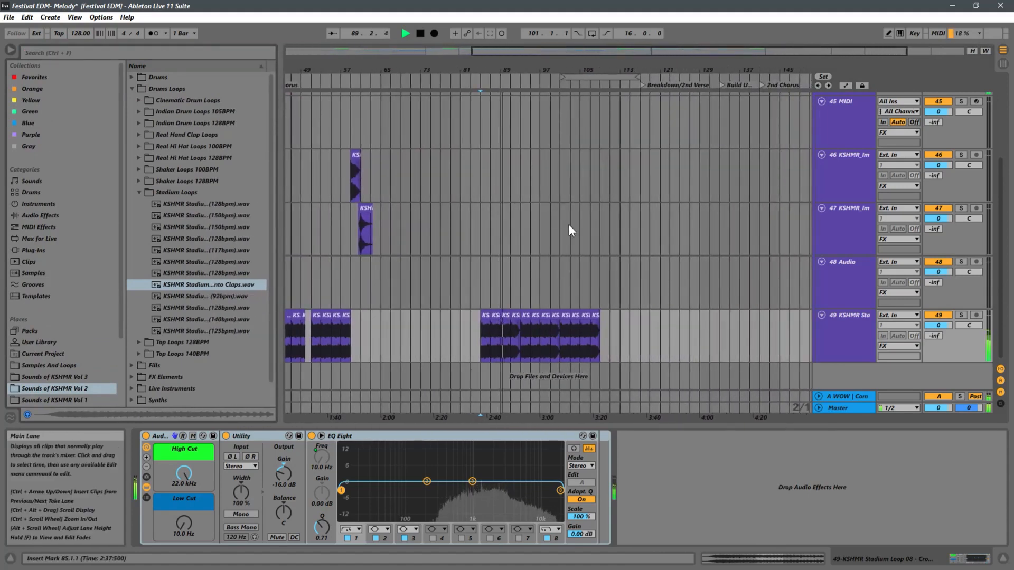
drag(502, 67, 509, 121)
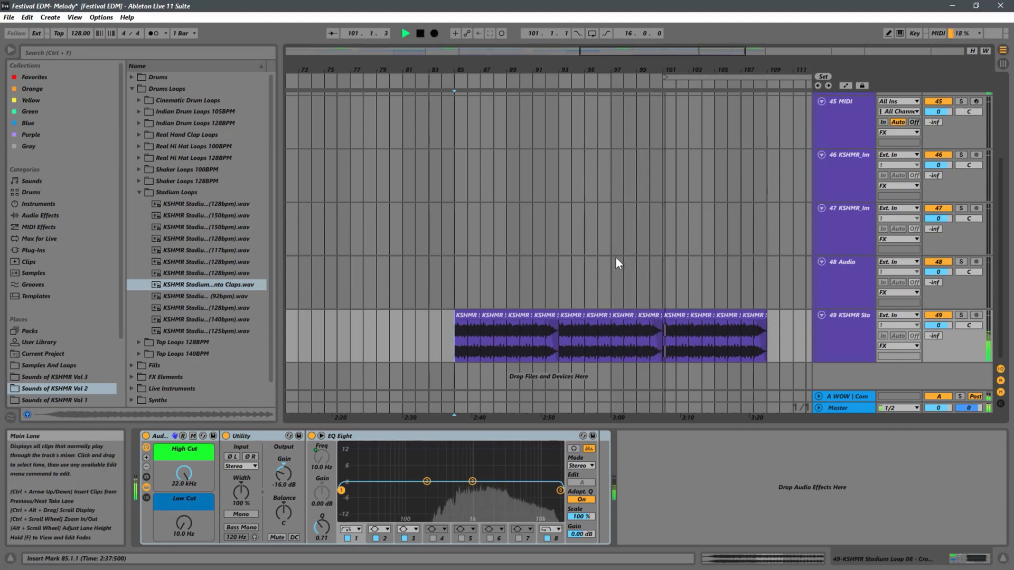
Try playback without the stadium clips between 101.1.1 and 110.1.1 on track 49, and restore them
drag(783, 316, 653, 336)
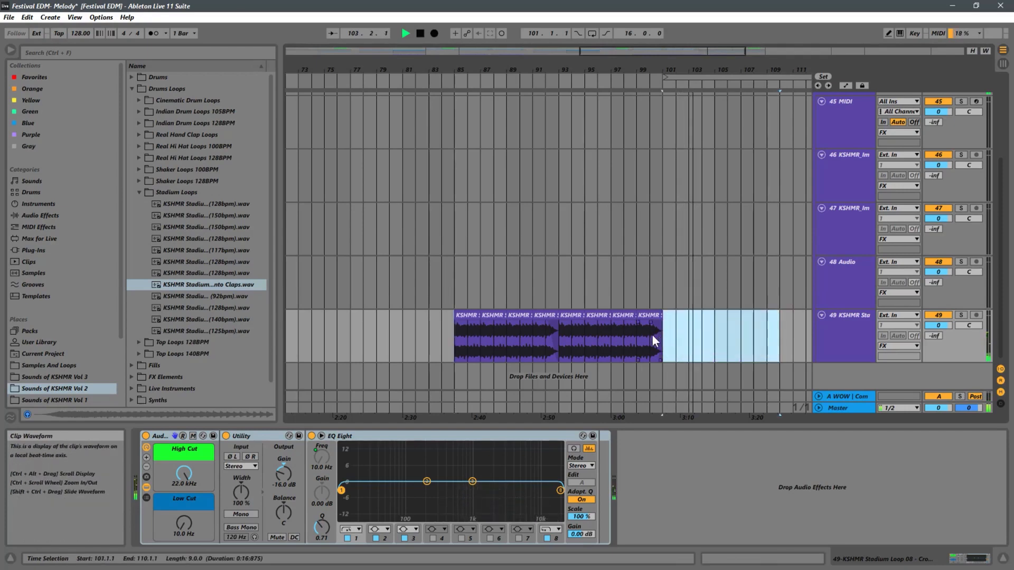
click(651, 335)
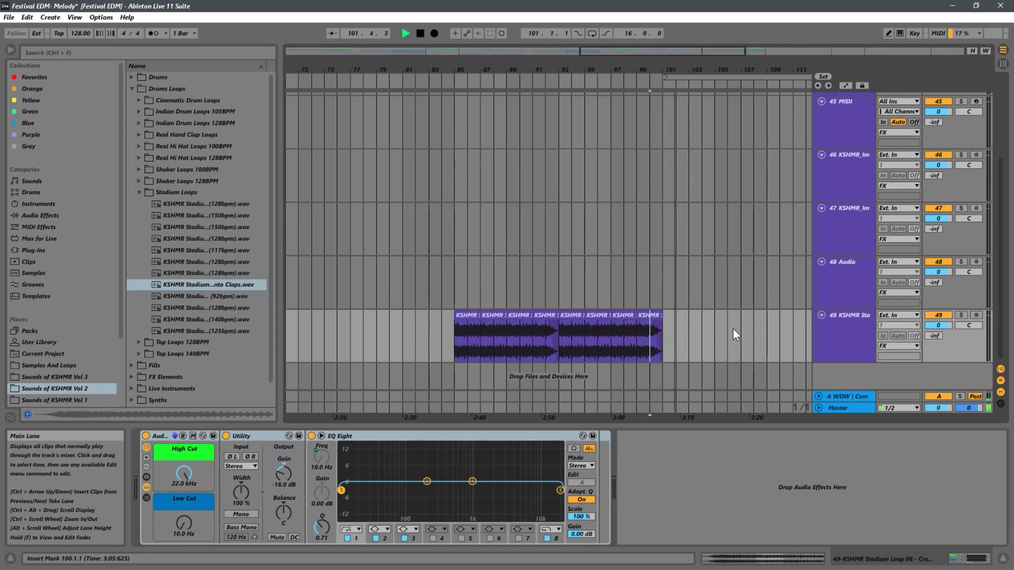
key(ctrl+v)
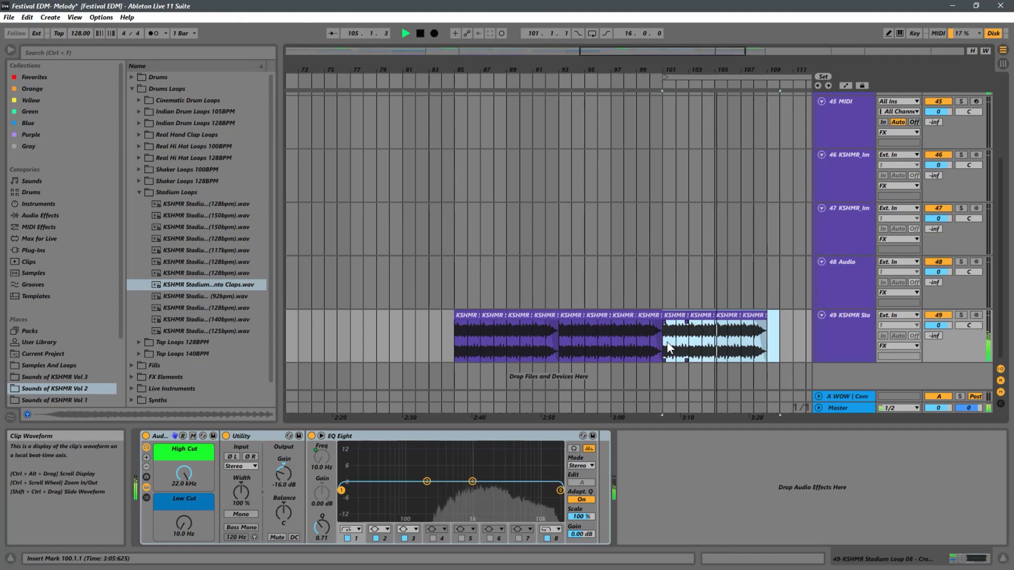
Delete the stadium clips between 101.1.1 and 110.1.1 on track 49 so the claps end at 101.1.1
drag(761, 69, 674, 61)
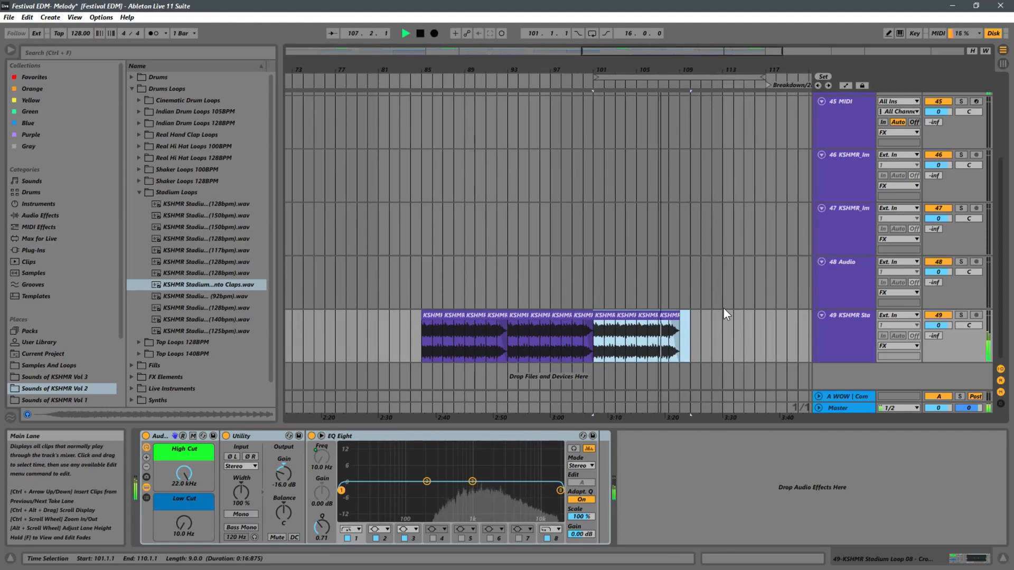
key(Delete)
click(568, 335)
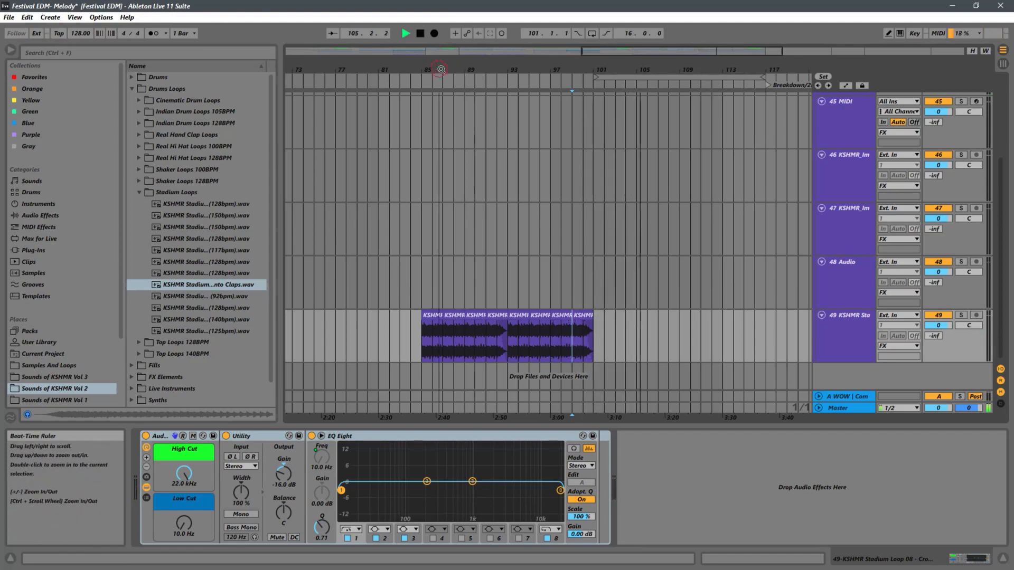
Unfold the MELODY group and play from 85.1.1 to examine how the synth clips line up with the section
drag(655, 69, 691, 5)
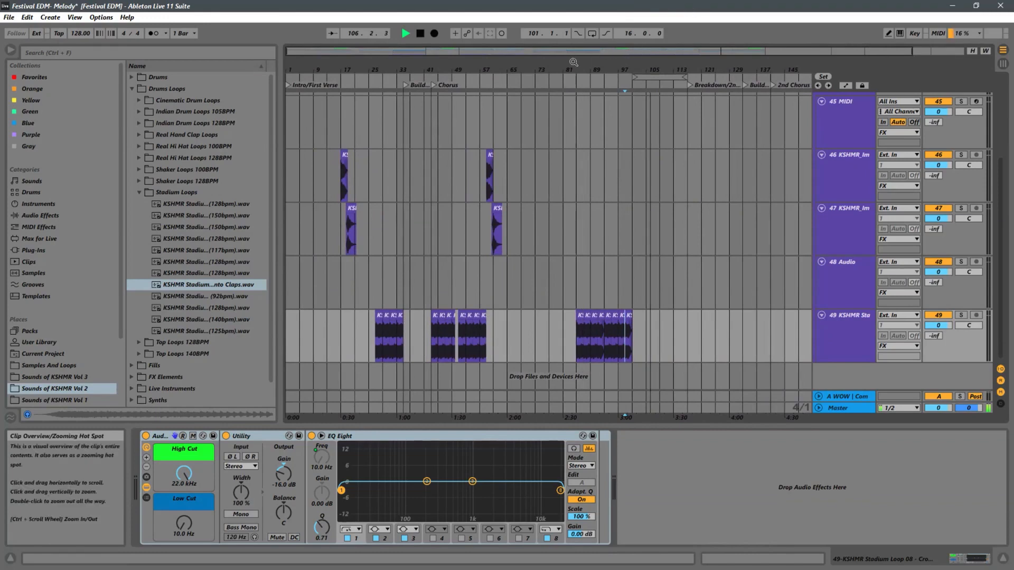
drag(557, 71, 584, 61)
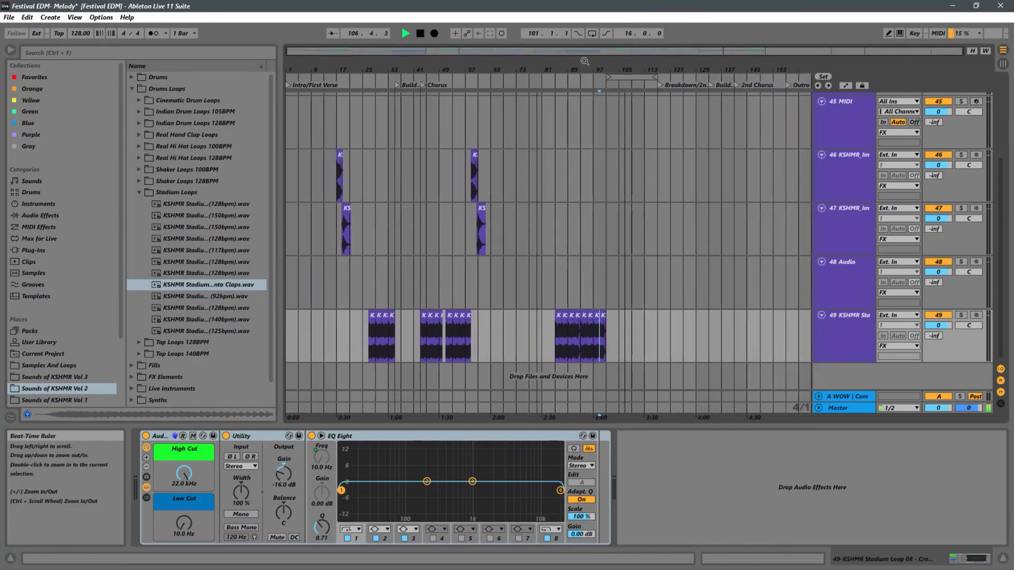
click(555, 278)
scroll(587, 280, up, 5)
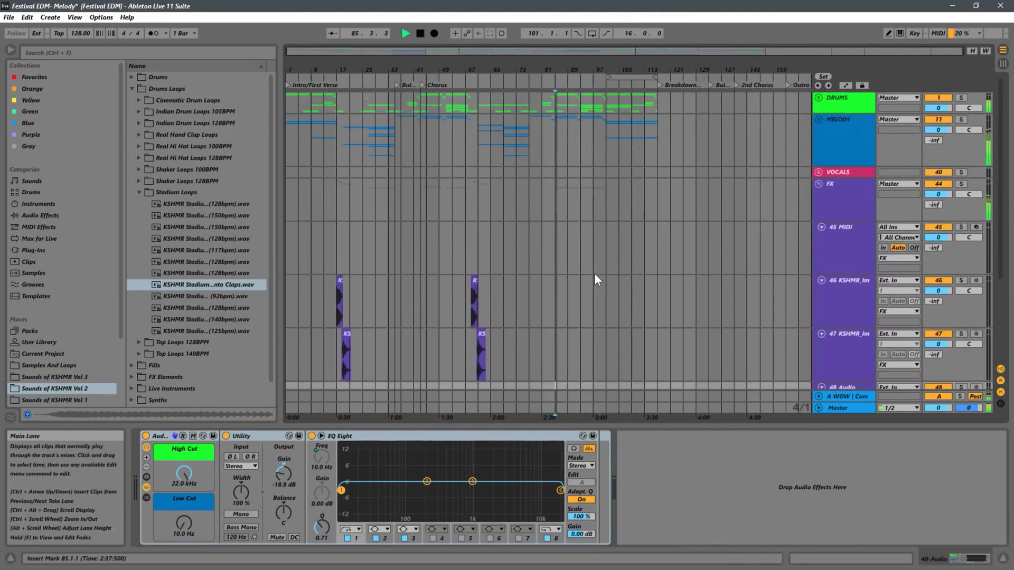
click(817, 119)
scroll(651, 100, down, 2)
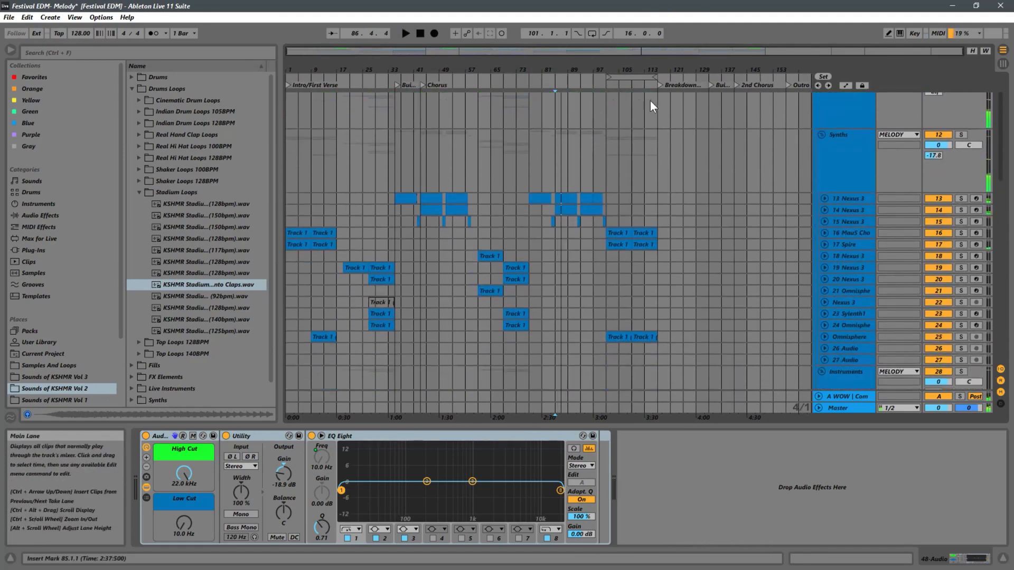
scroll(588, 151, up, 5)
key(space)
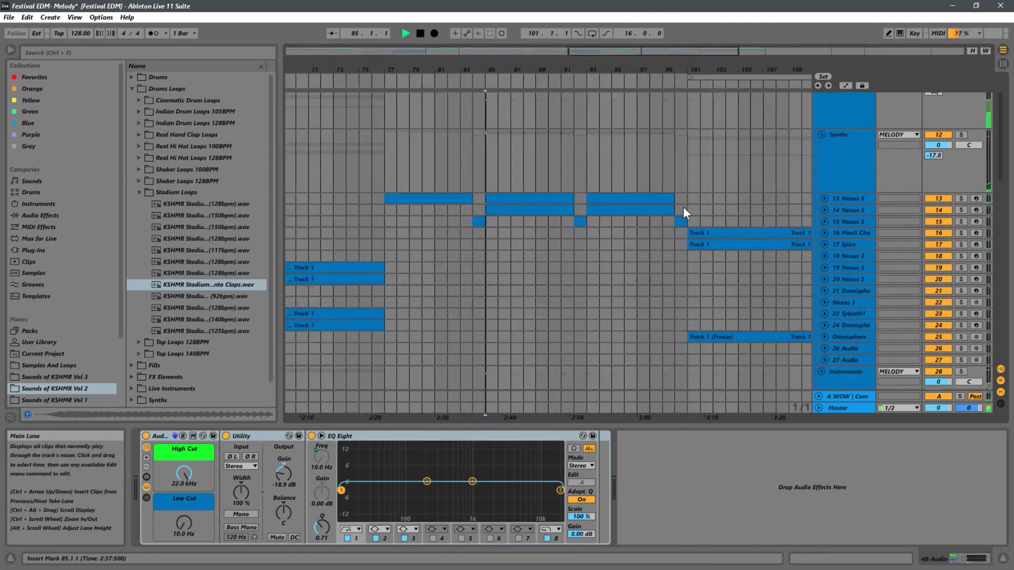
click(681, 263)
scroll(634, 263, up, 3)
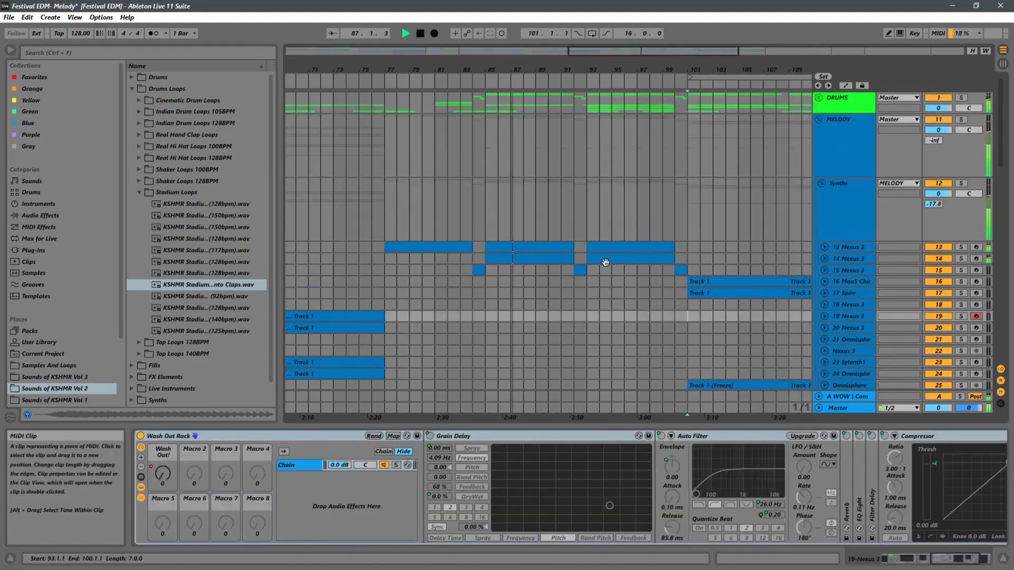
Unfold the DRUMS group, try starting the kick at 94.1.1 after the fill, and restore its start to 93.1.1
click(818, 98)
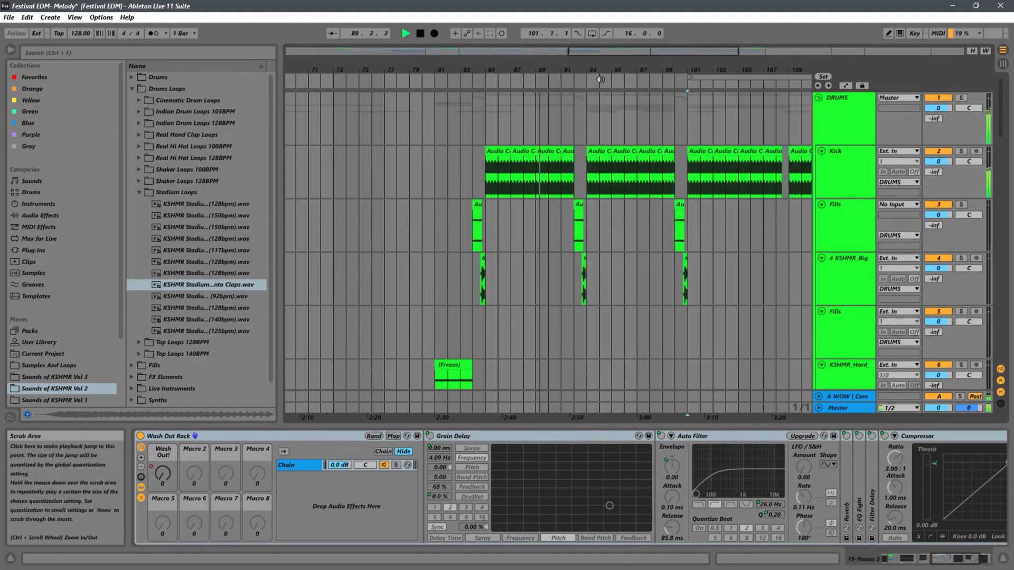
drag(589, 71, 620, 154)
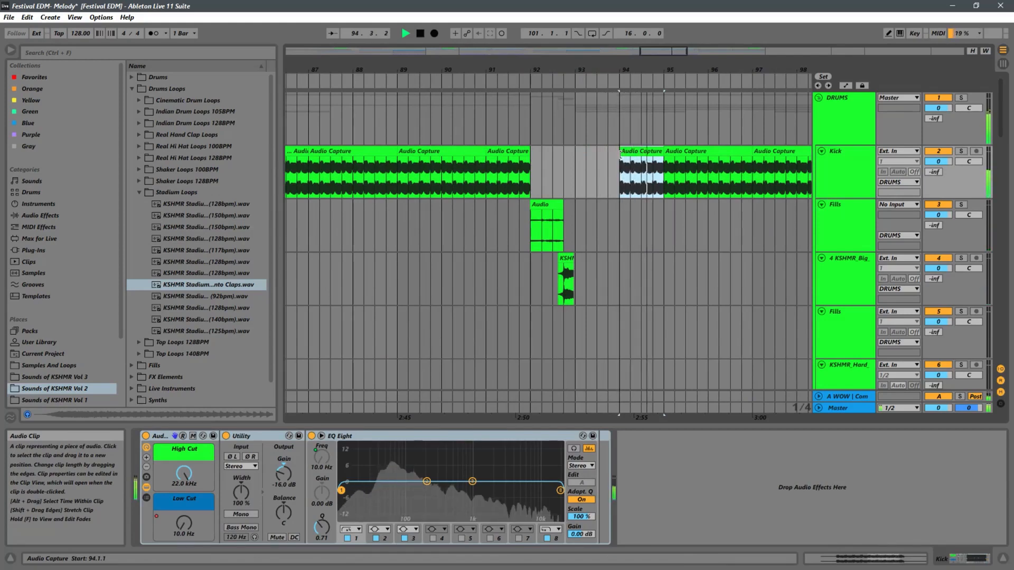
click(564, 175)
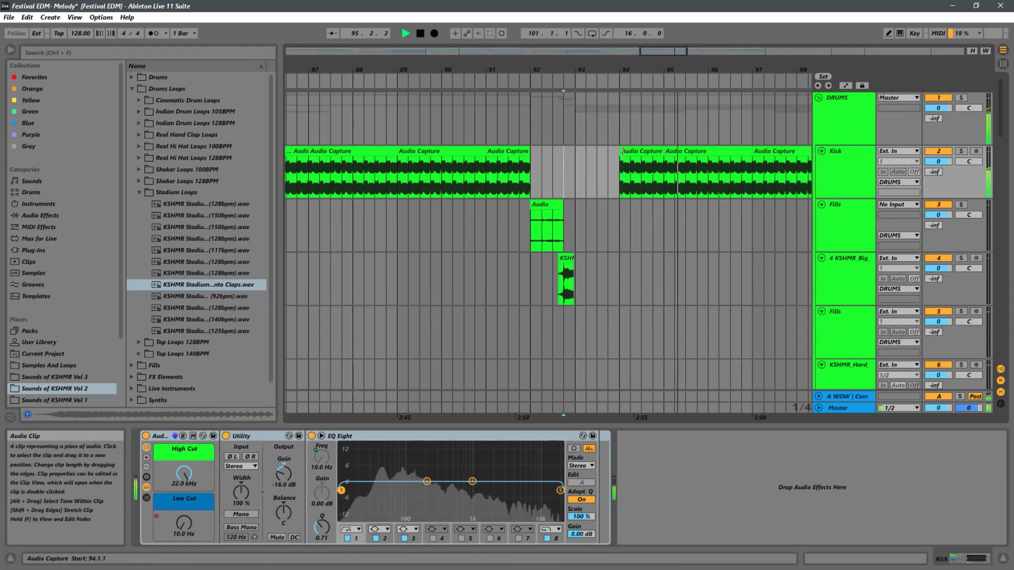
drag(622, 153, 575, 154)
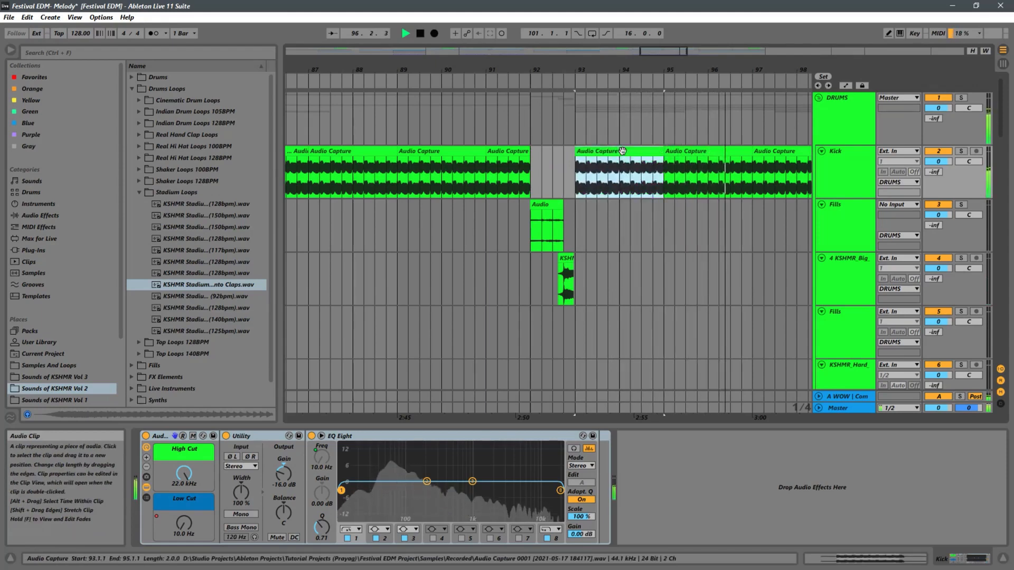
click(566, 175)
key(space)
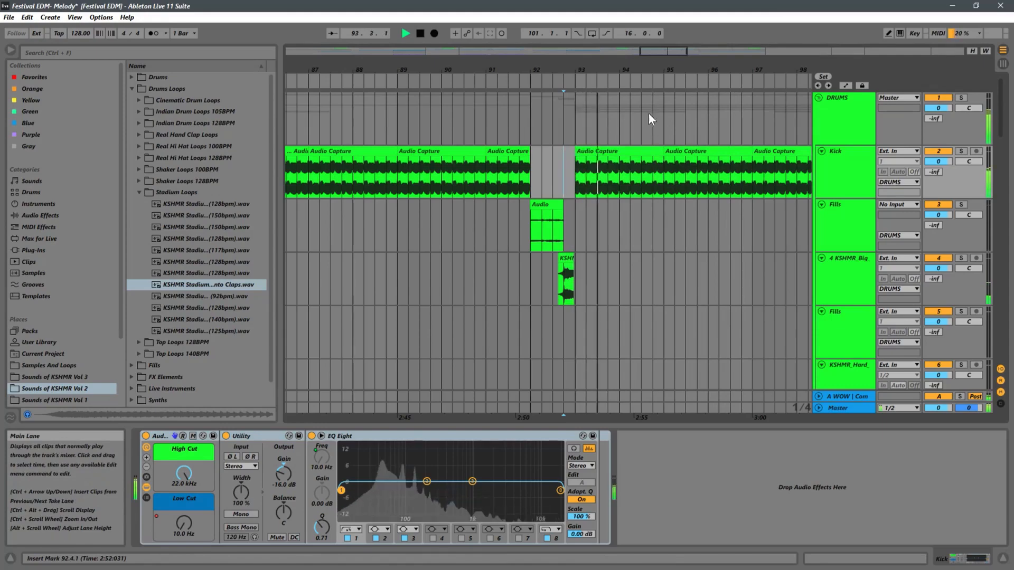
Set the Utility gain on stadium clap track 49 to -17.8 dB while playing back the claps
key(w)
scroll(568, 248, down, 10)
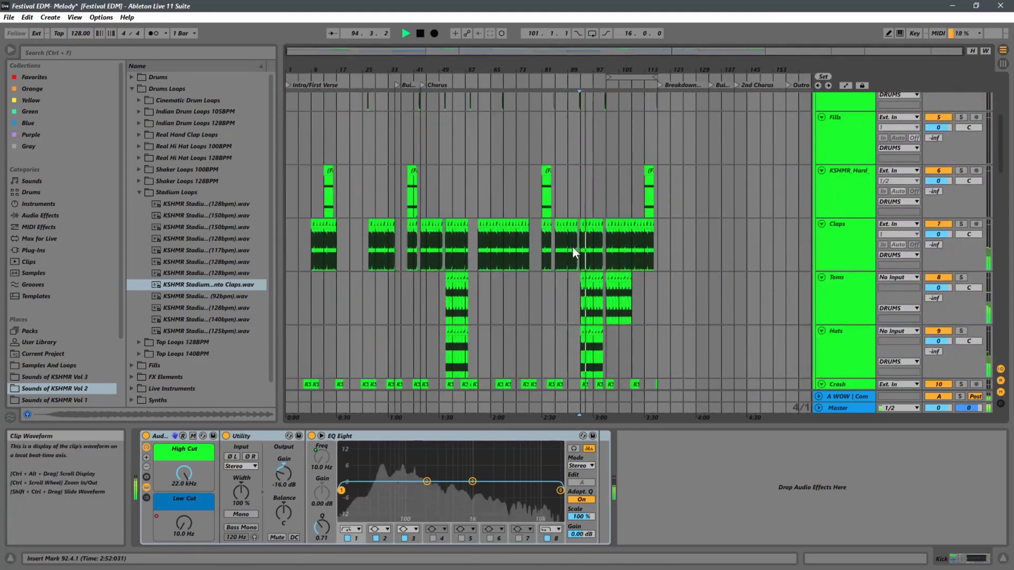
scroll(575, 249, down, 15)
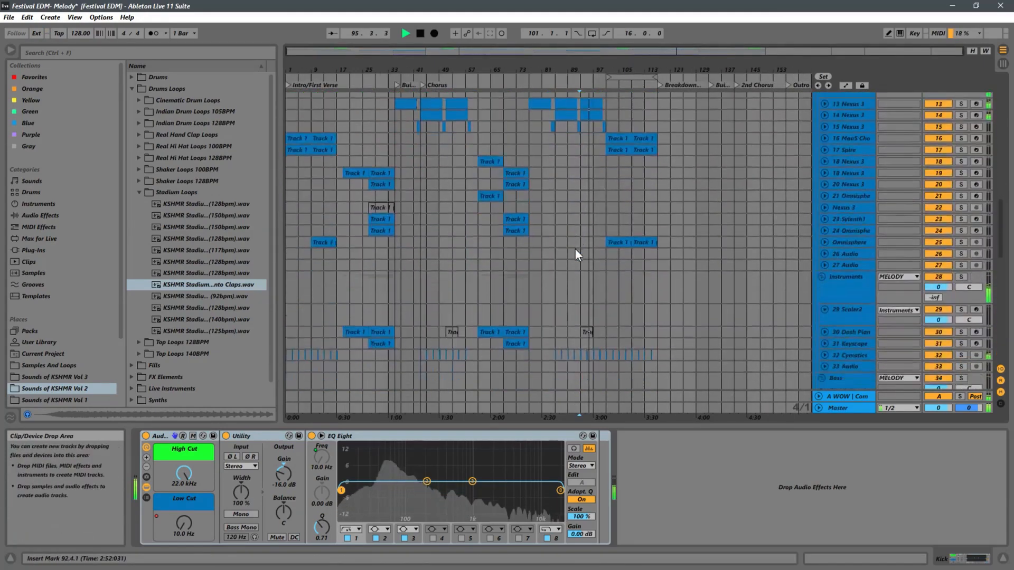
scroll(575, 249, down, 10)
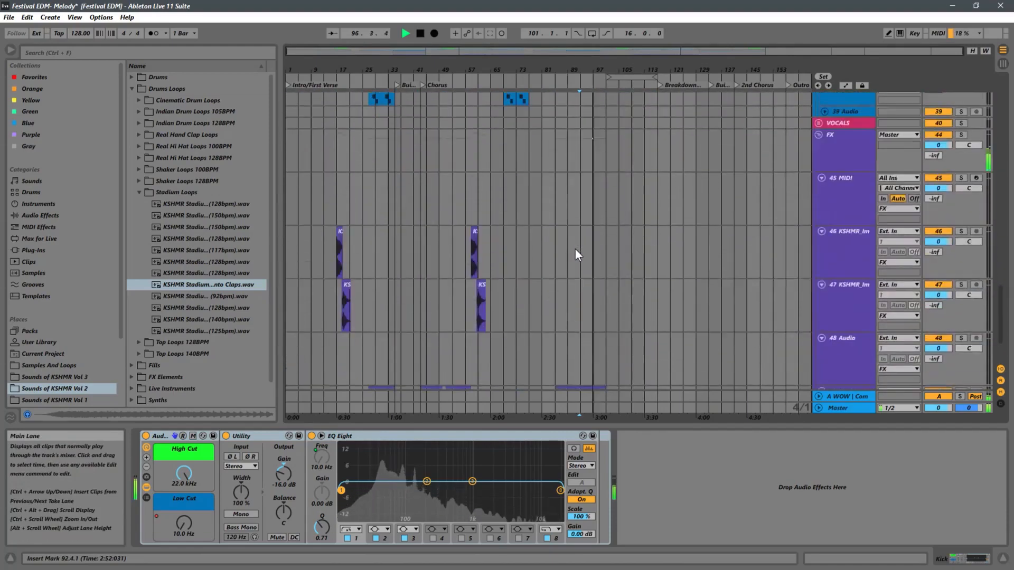
click(840, 333)
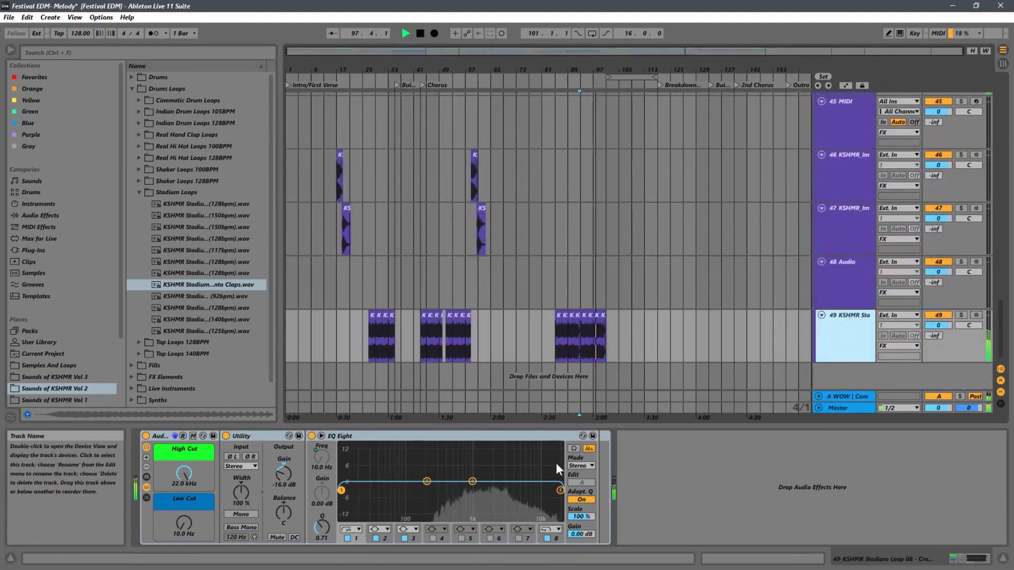
click(283, 472)
scroll(283, 472, down, 5)
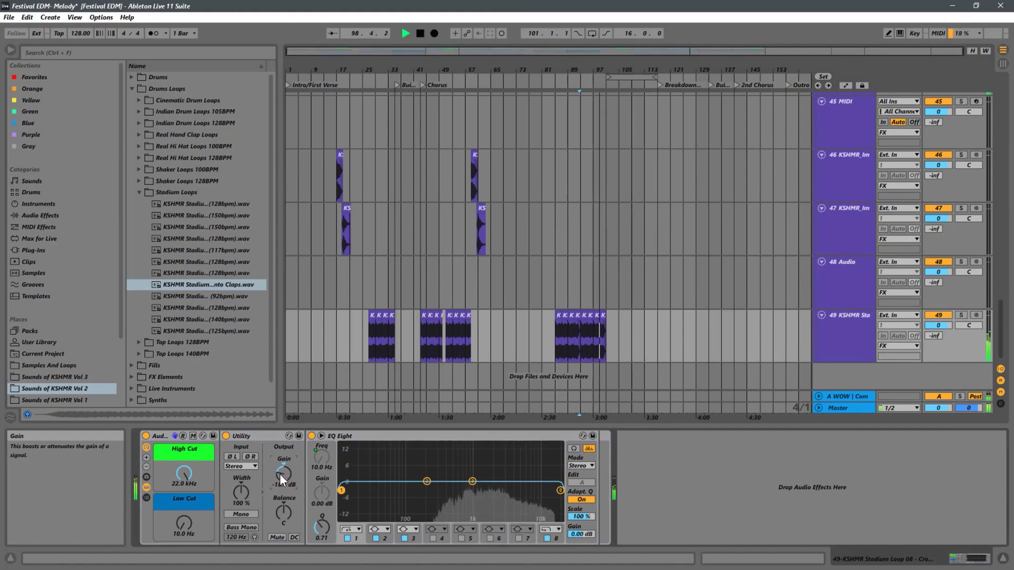
scroll(282, 473, down, 2)
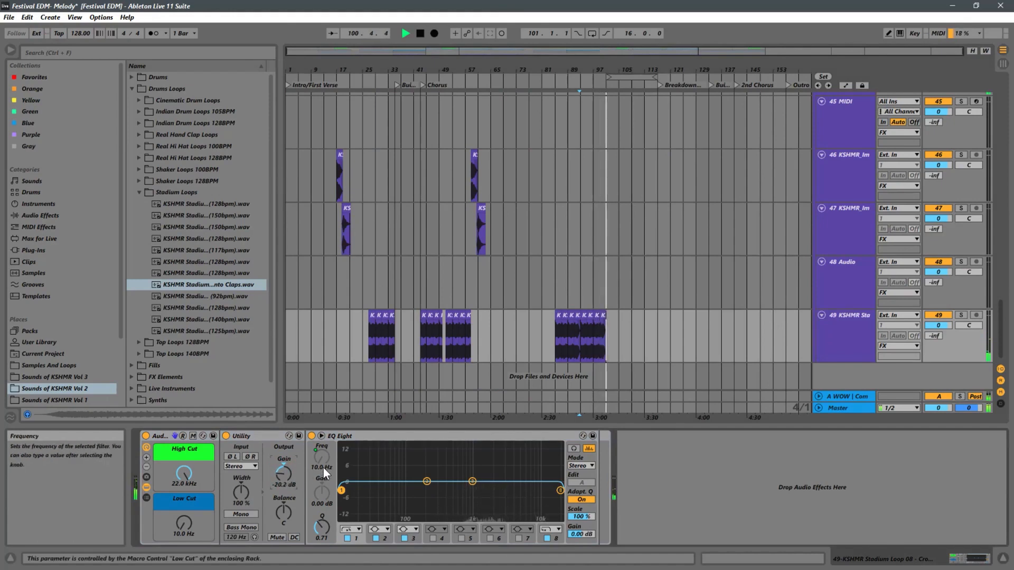
click(594, 352)
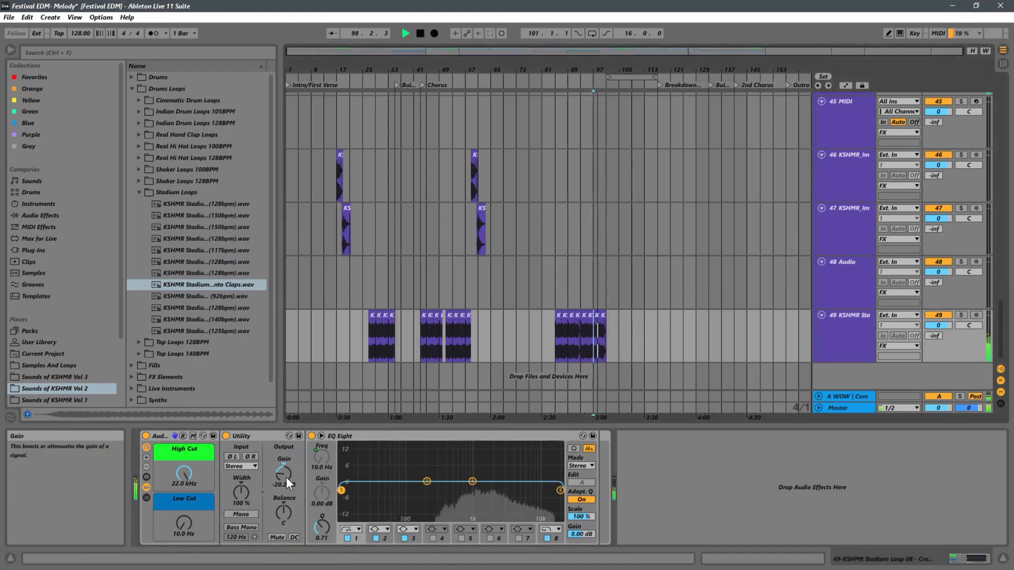
scroll(286, 477, up, 2)
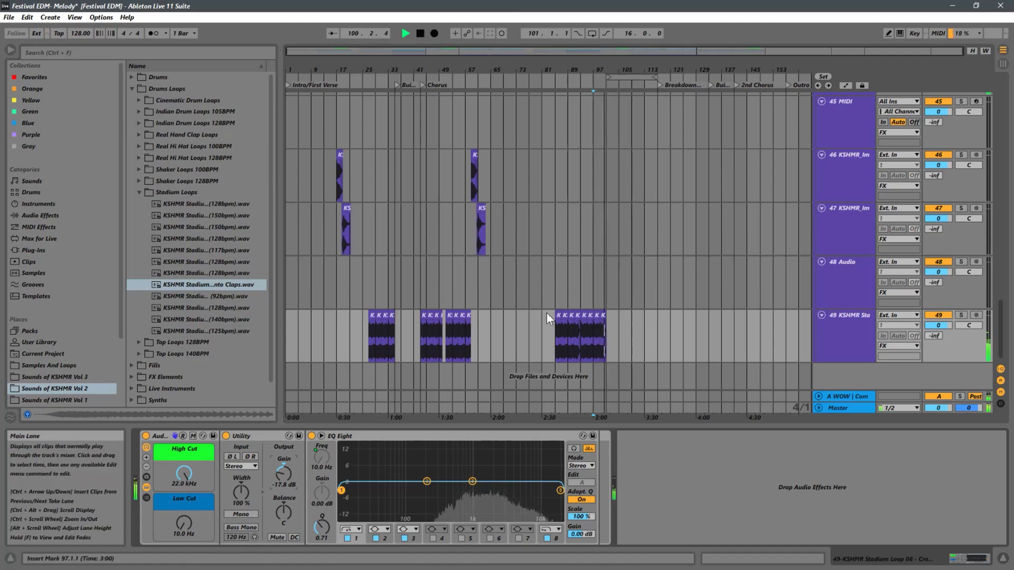
Copy the four stadium clips between 85.1.1 and 93.1.1 on track 49 over the verse clips at 27.1.1
click(565, 75)
drag(570, 69, 571, 153)
click(596, 316)
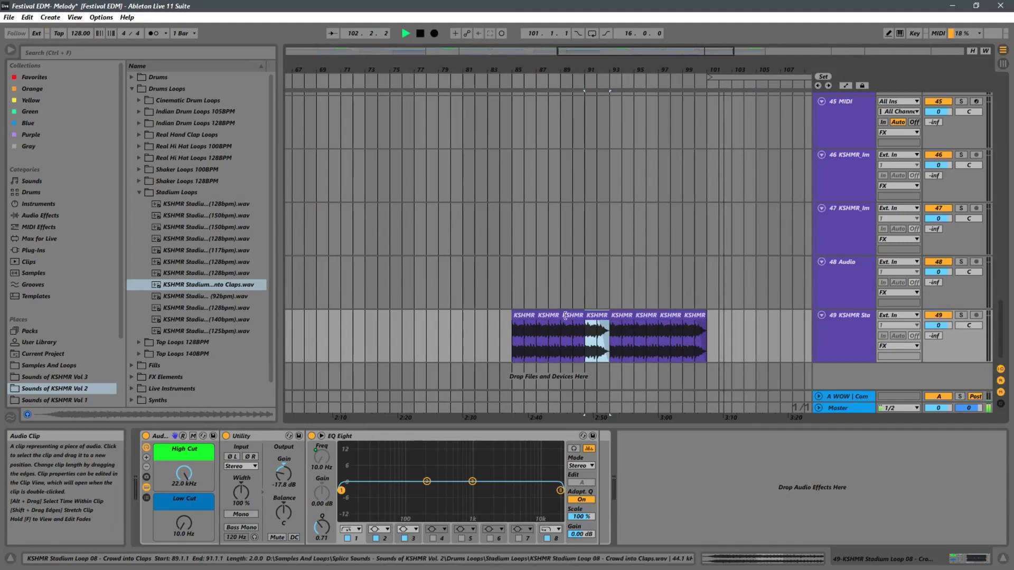
shift+click(518, 315)
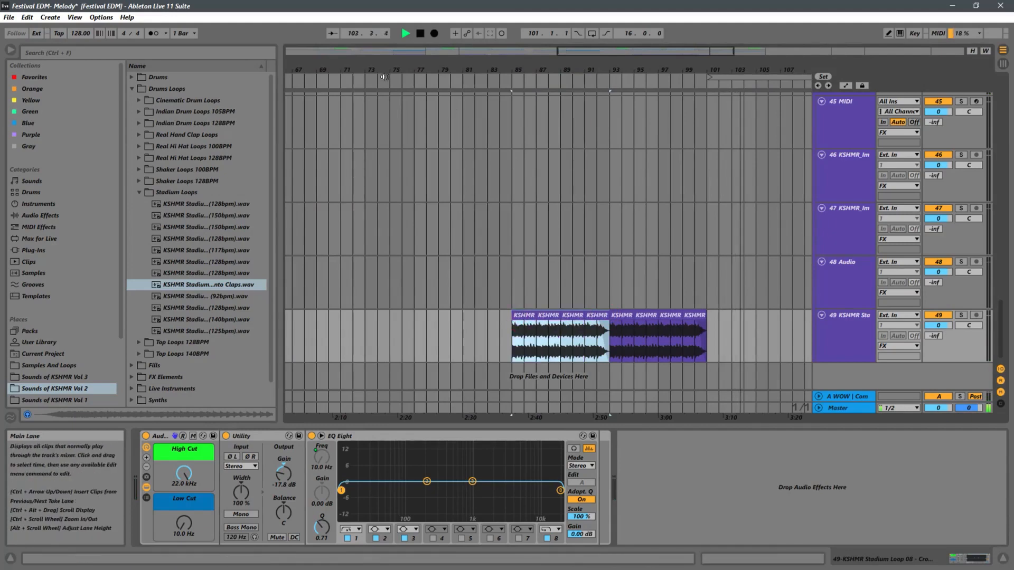
drag(578, 69, 584, 31)
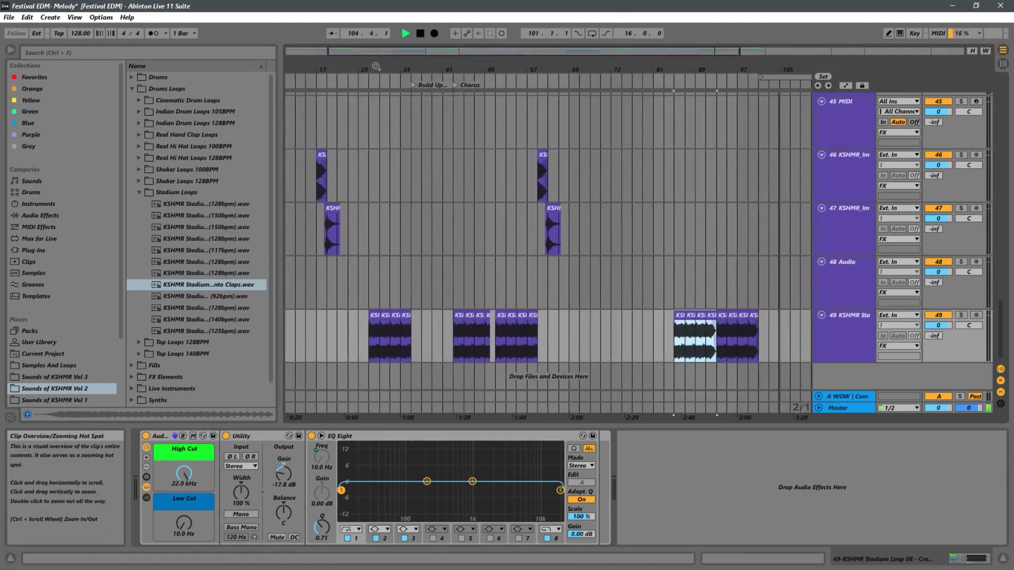
click(371, 321)
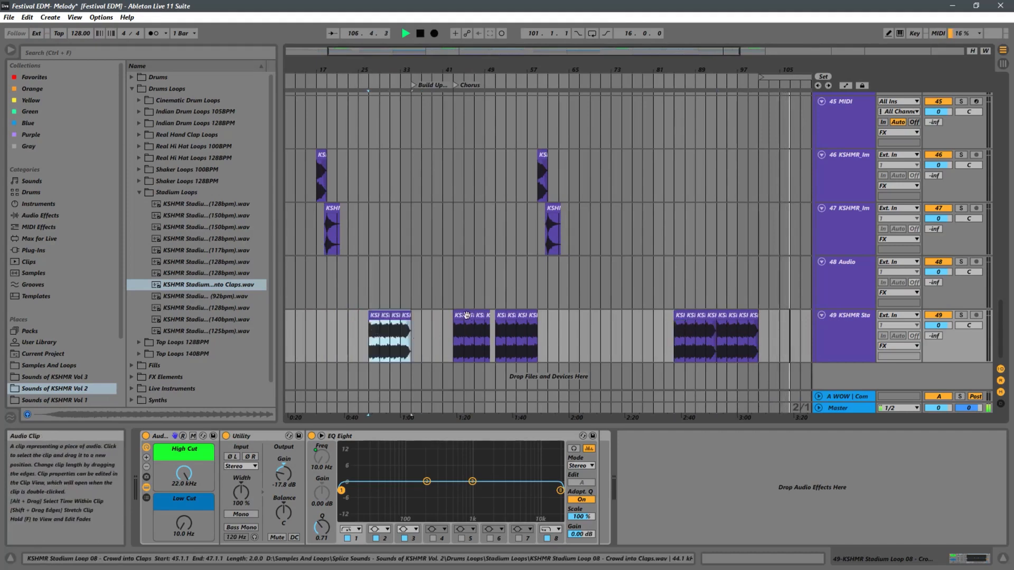
Replace the first chorus stadium clips on track 49 with two back-to-back copies of the four-clip group, at 43.1.1 and 51.1.1
drag(581, 320, 451, 329)
key(Delete)
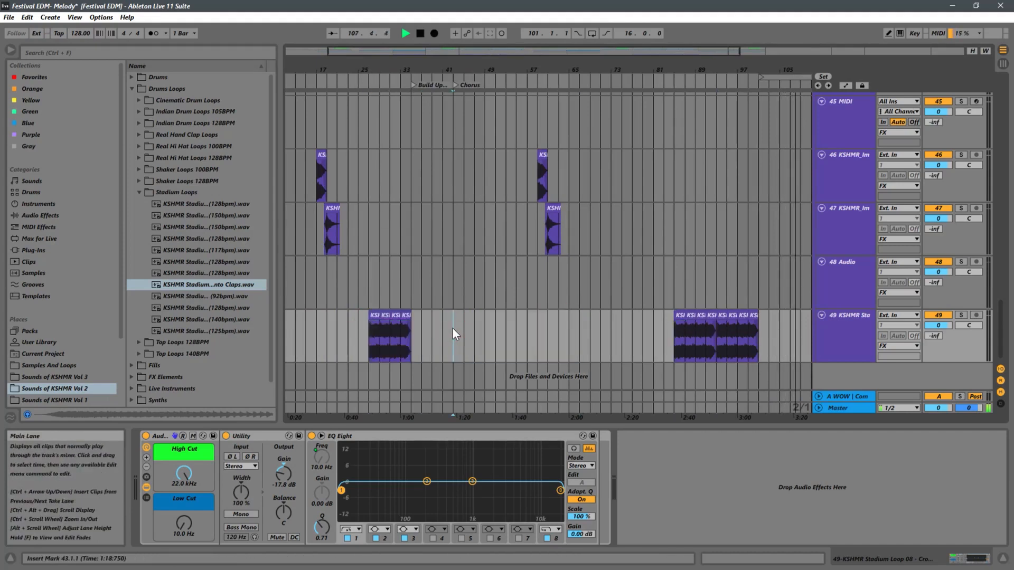
key(ctrl+v)
key(ctrl+d)
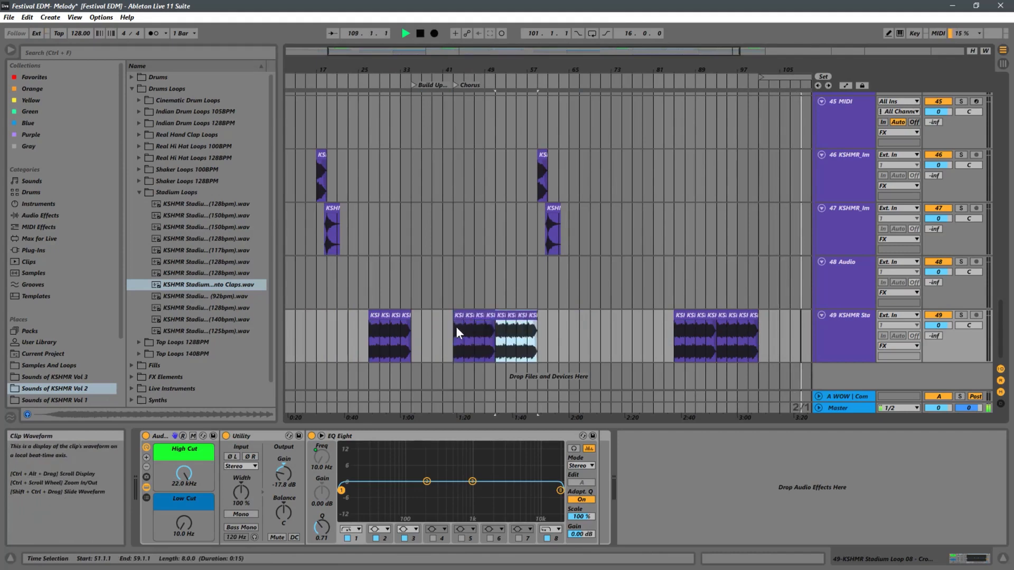
Play the first chorus from 43.1.1 and again from 49.1.1 to check the claps across 51.1.1 and into the following section
click(455, 330)
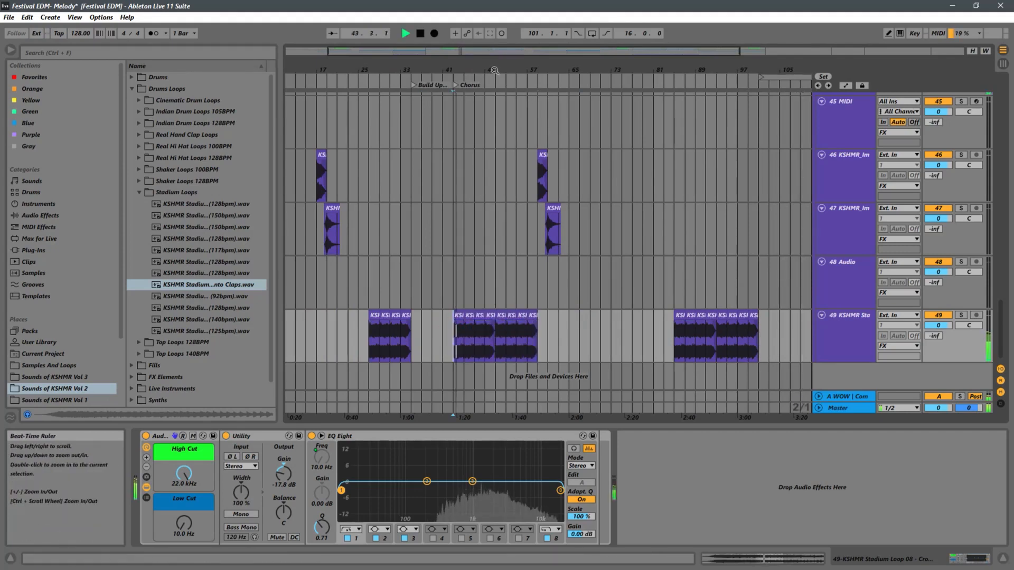
drag(520, 70, 520, 147)
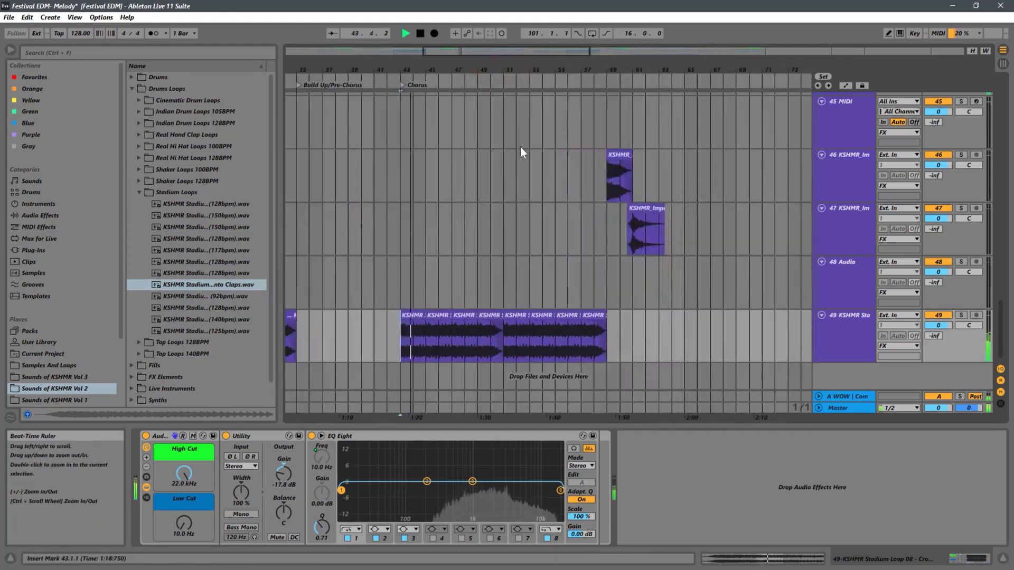
click(480, 343)
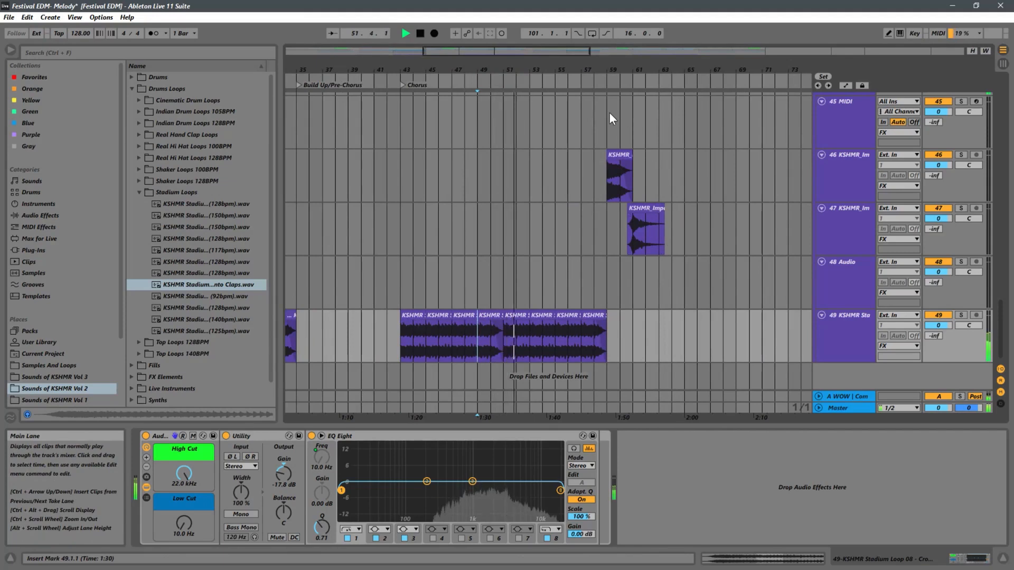
drag(565, 69, 563, 2)
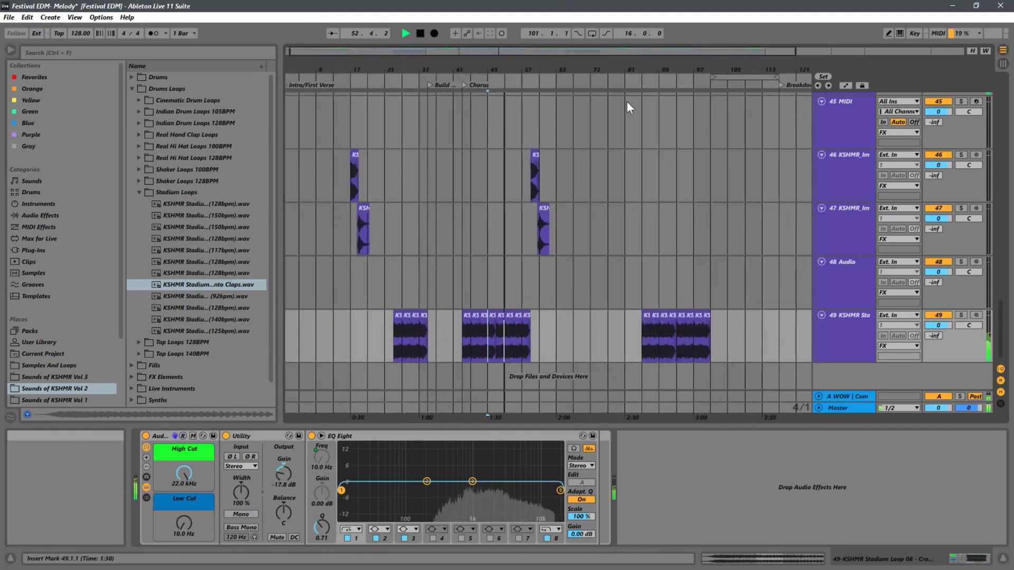
drag(494, 69, 505, 47)
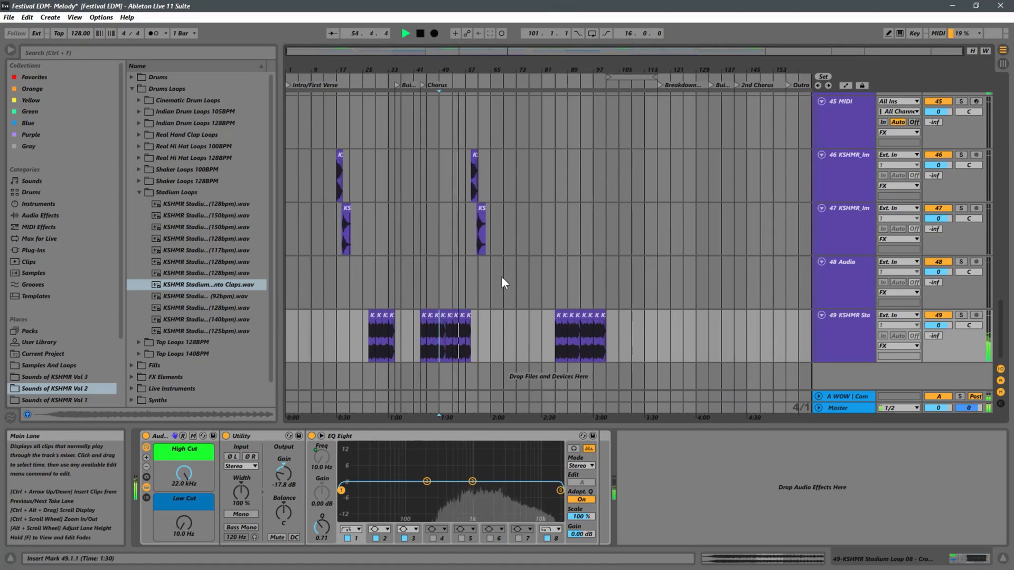
scroll(496, 278, up, 3)
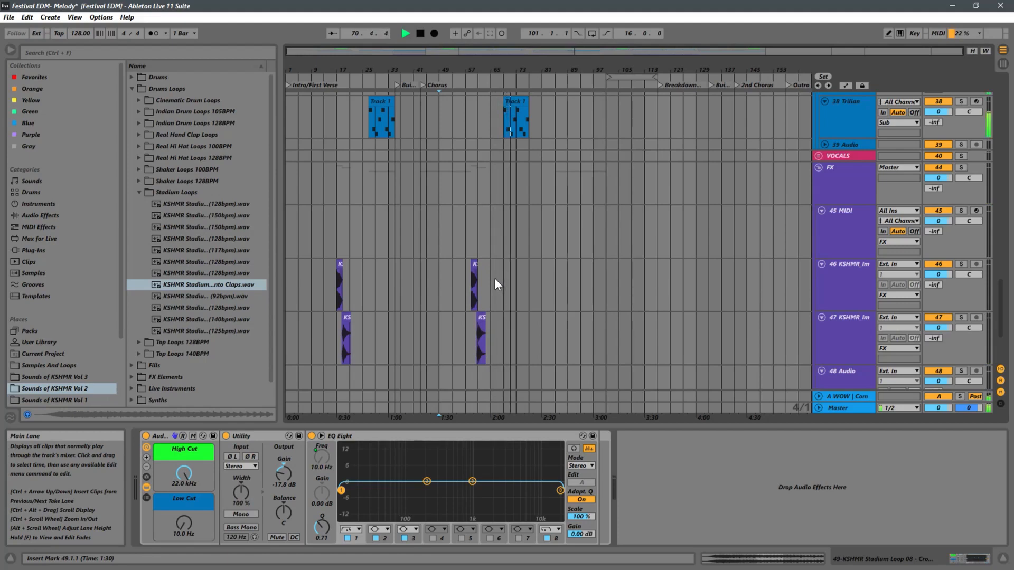
scroll(509, 278, up, 1)
Fold the empty audio track 48 in the FX group
scroll(509, 279, down, 5)
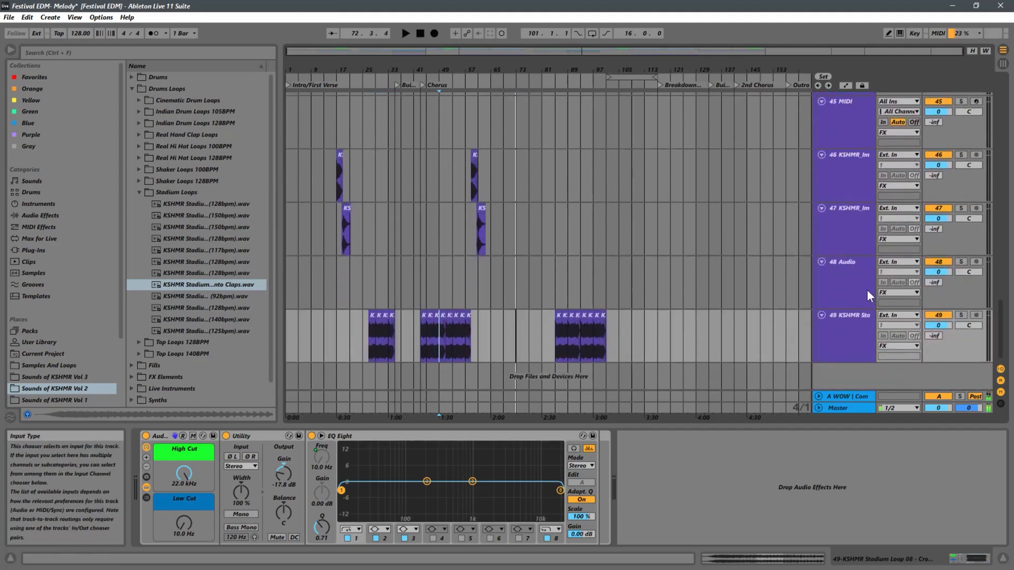
click(822, 262)
scroll(834, 261, up, 2)
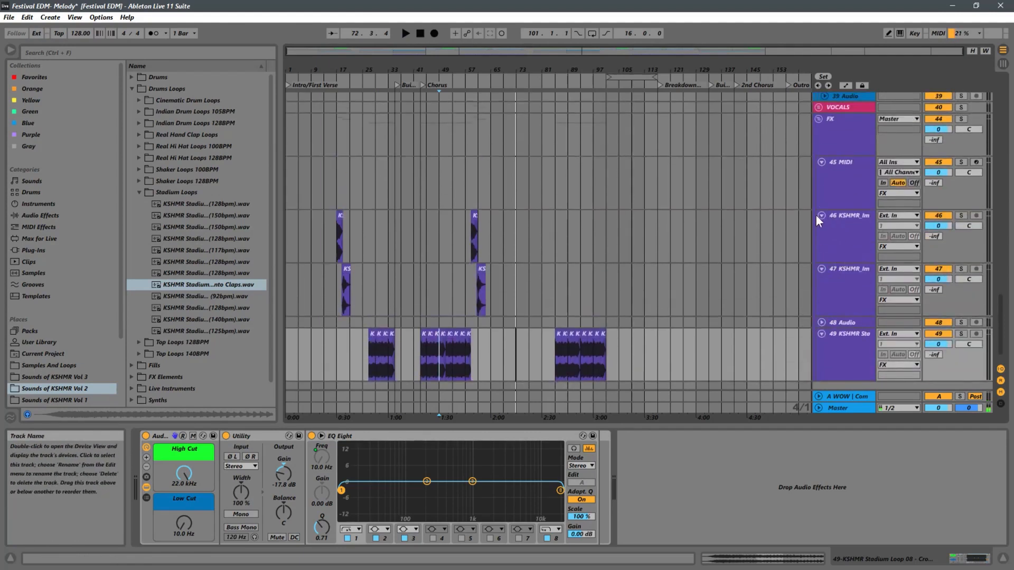